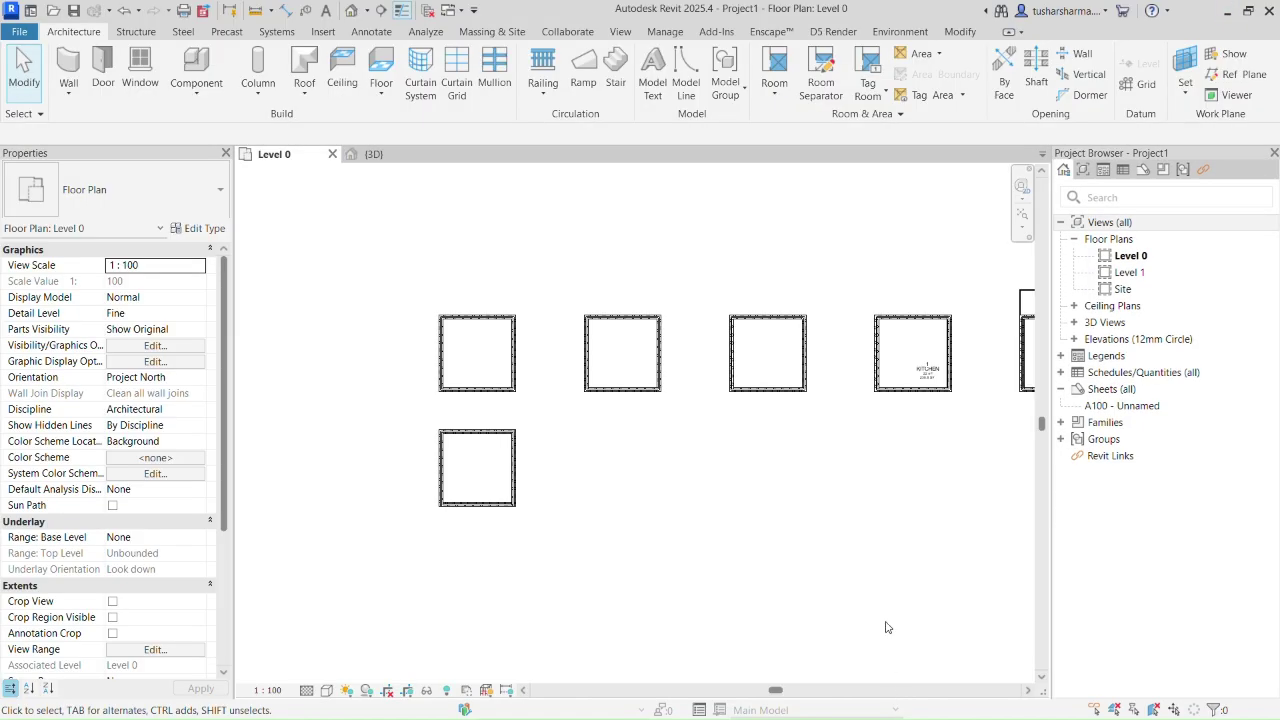
# Step: Pan the Level 0 floor plan to bring the six square enclosures into view
pyautogui.moveTo(743, 277); pyautogui.dragTo(611, 288, button='middle')
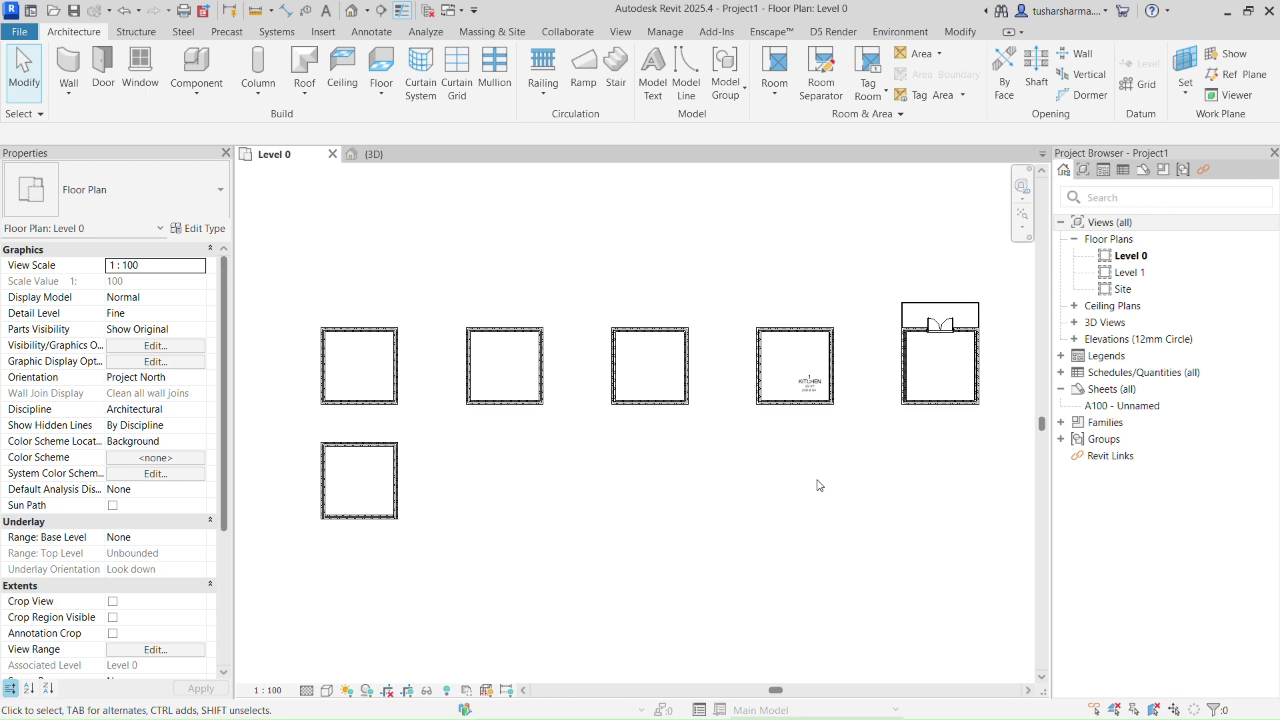
# Step: Place a room inside the bottom-left enclosure
pyautogui.moveTo(654, 457); pyautogui.dragTo(663, 471, button='middle')
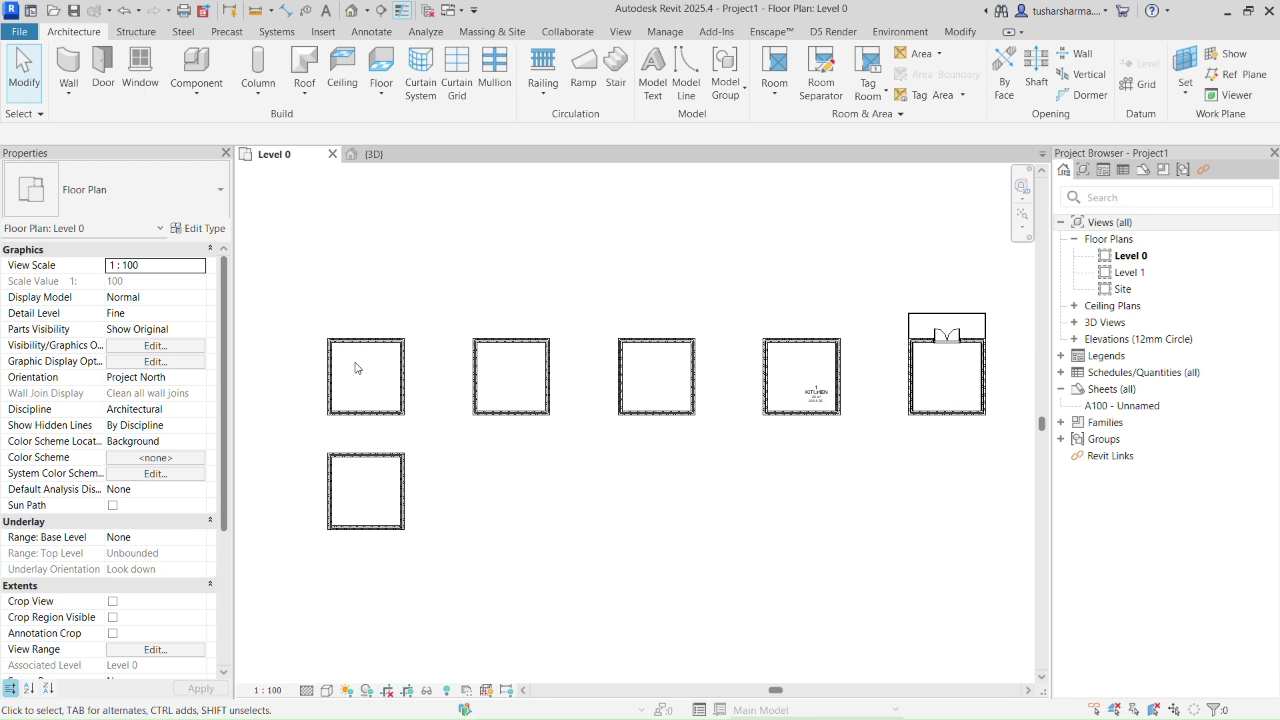
pyautogui.scroll(5, 355, 368)
pyautogui.moveTo(392, 365); pyautogui.dragTo(474, 349, button='middle')
pyautogui.moveTo(620, 303); pyautogui.dragTo(528, 284, button='middle')
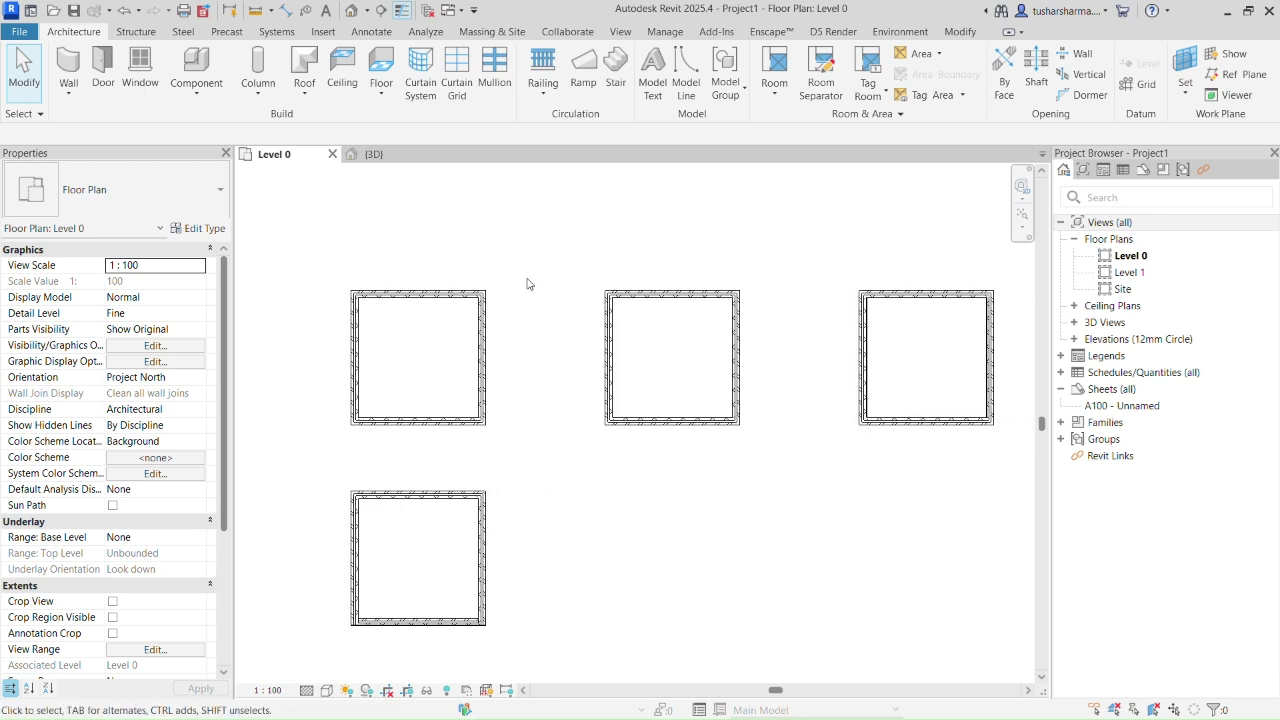
pyautogui.click(785, 71)
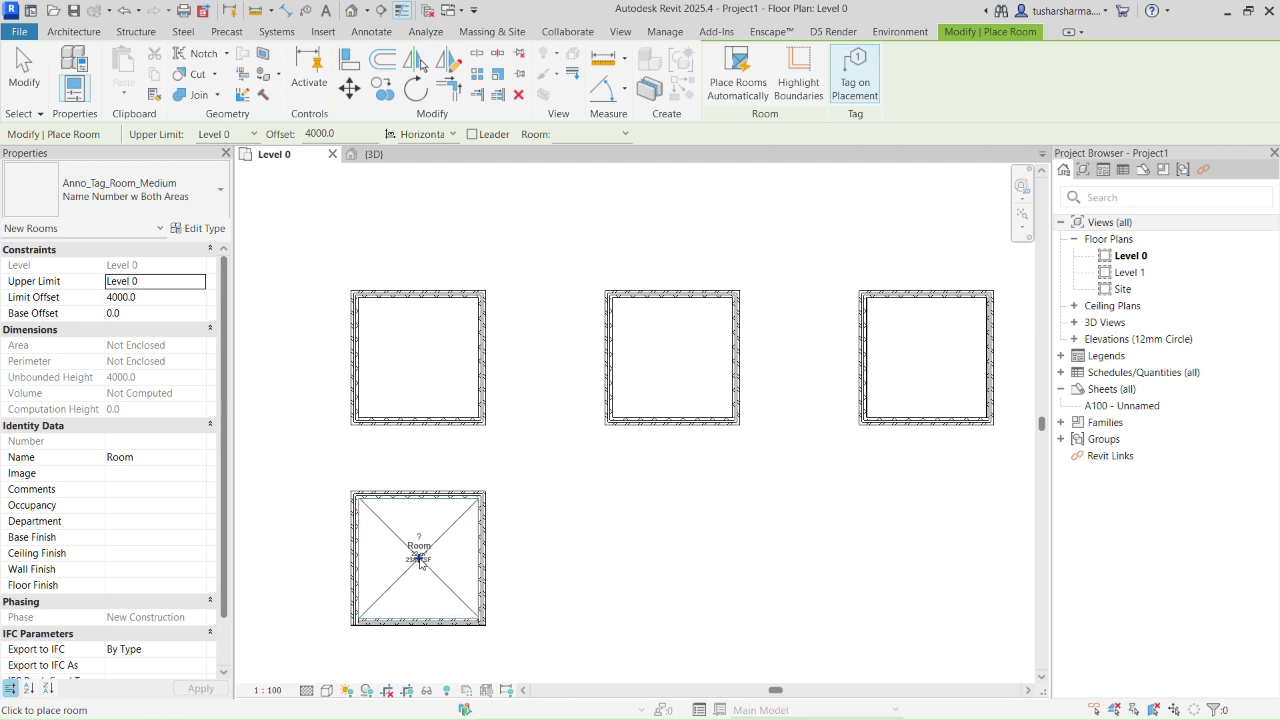
pyautogui.click(414, 562)
pyautogui.scroll(2, 386, 590)
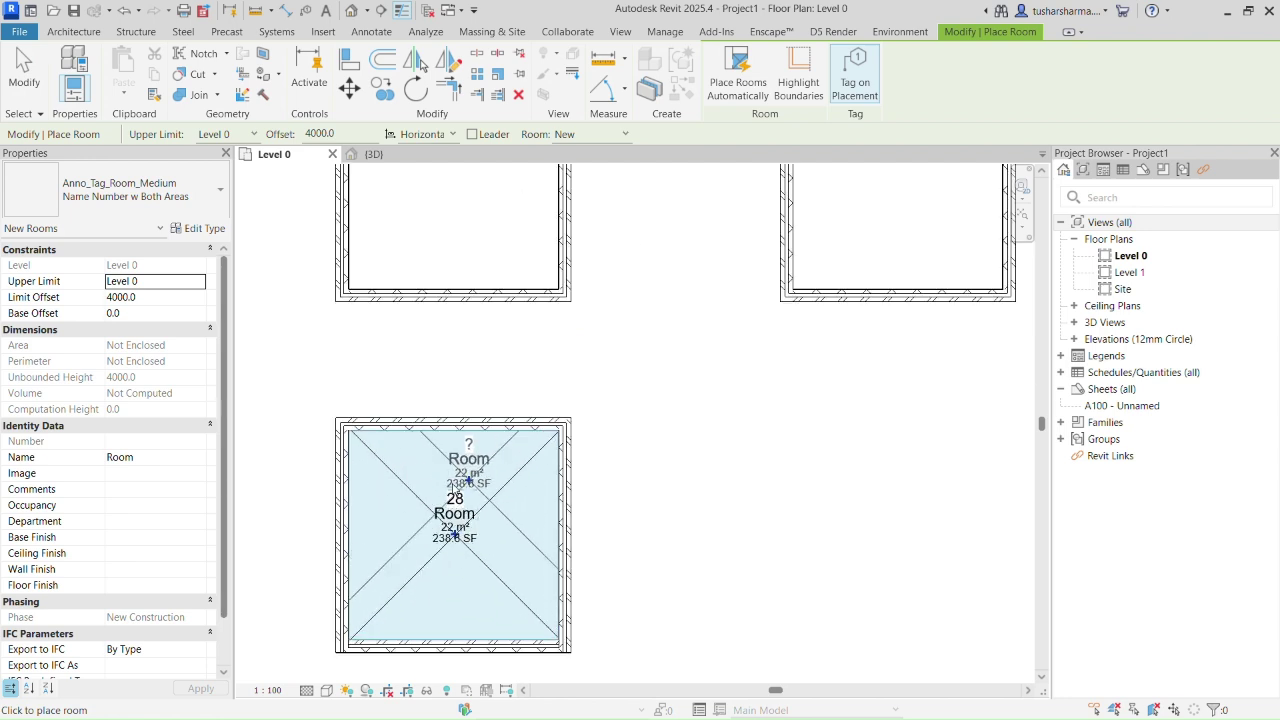
pyautogui.press('Escape')
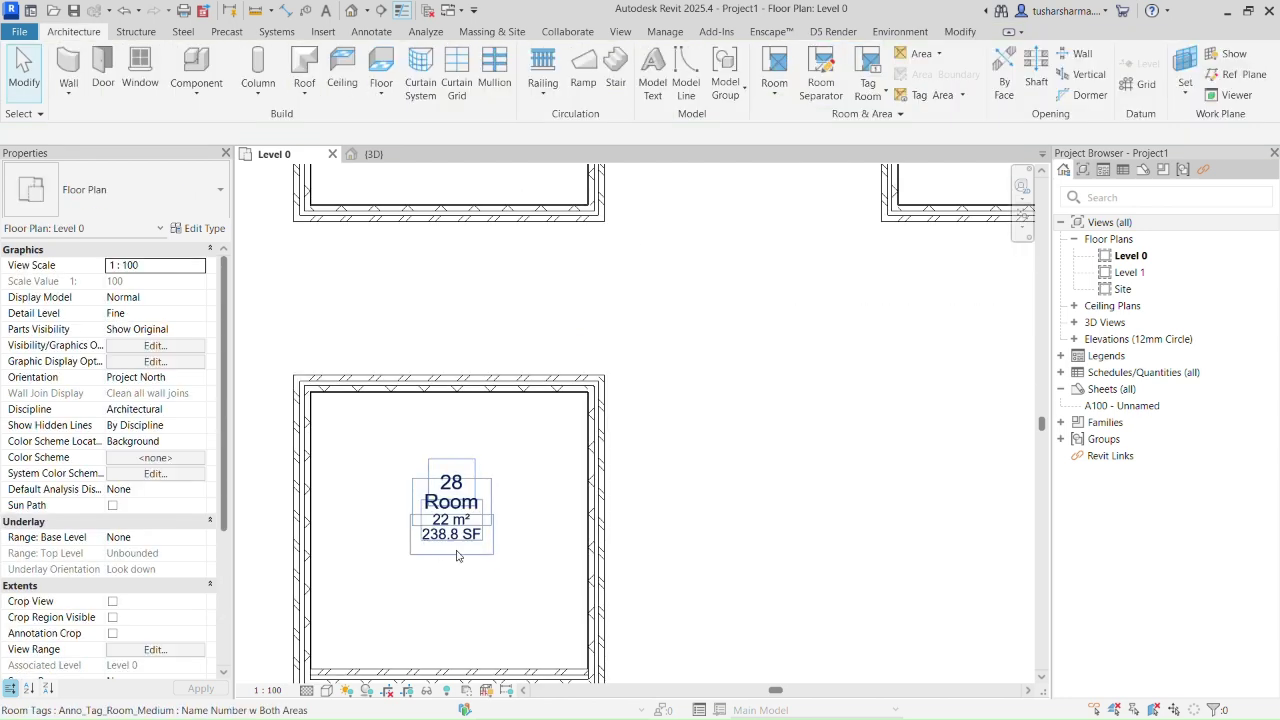
# Step: Delete room 28 and place a new room, 29, in the bottom-left enclosure
pyautogui.scroll(-1, 476, 478)
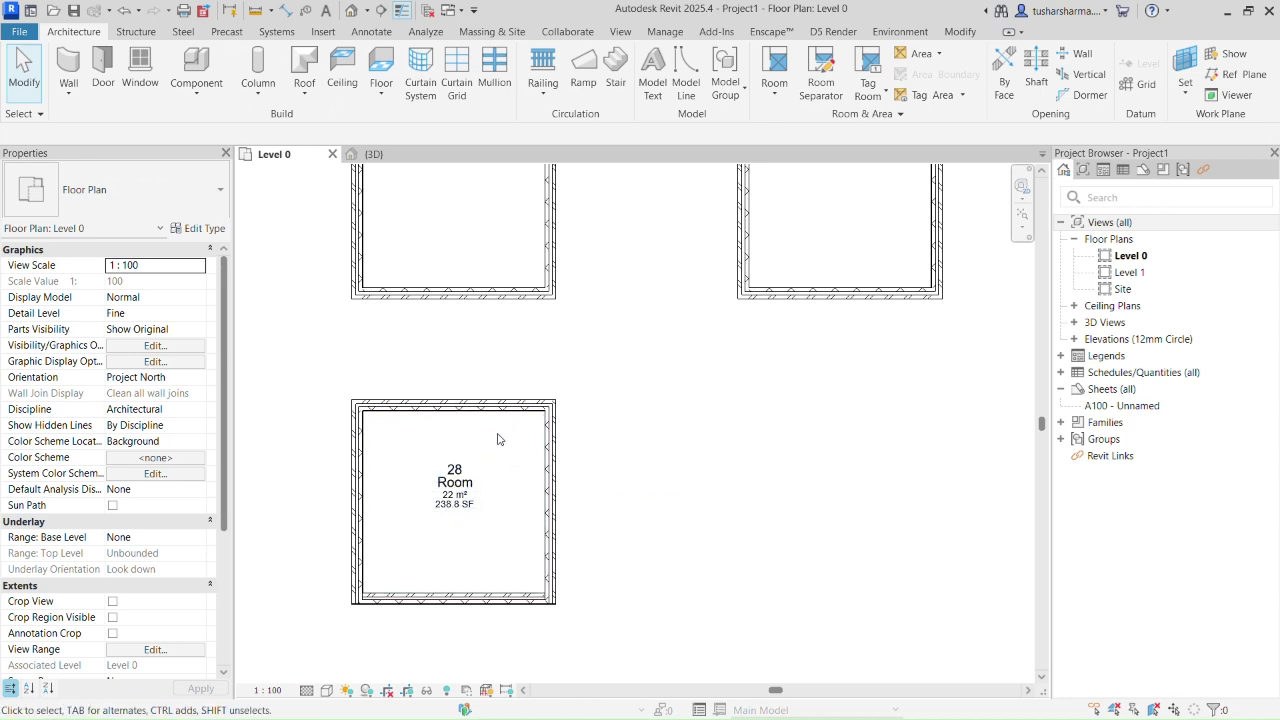
pyautogui.click(441, 522)
pyautogui.press('Delete')
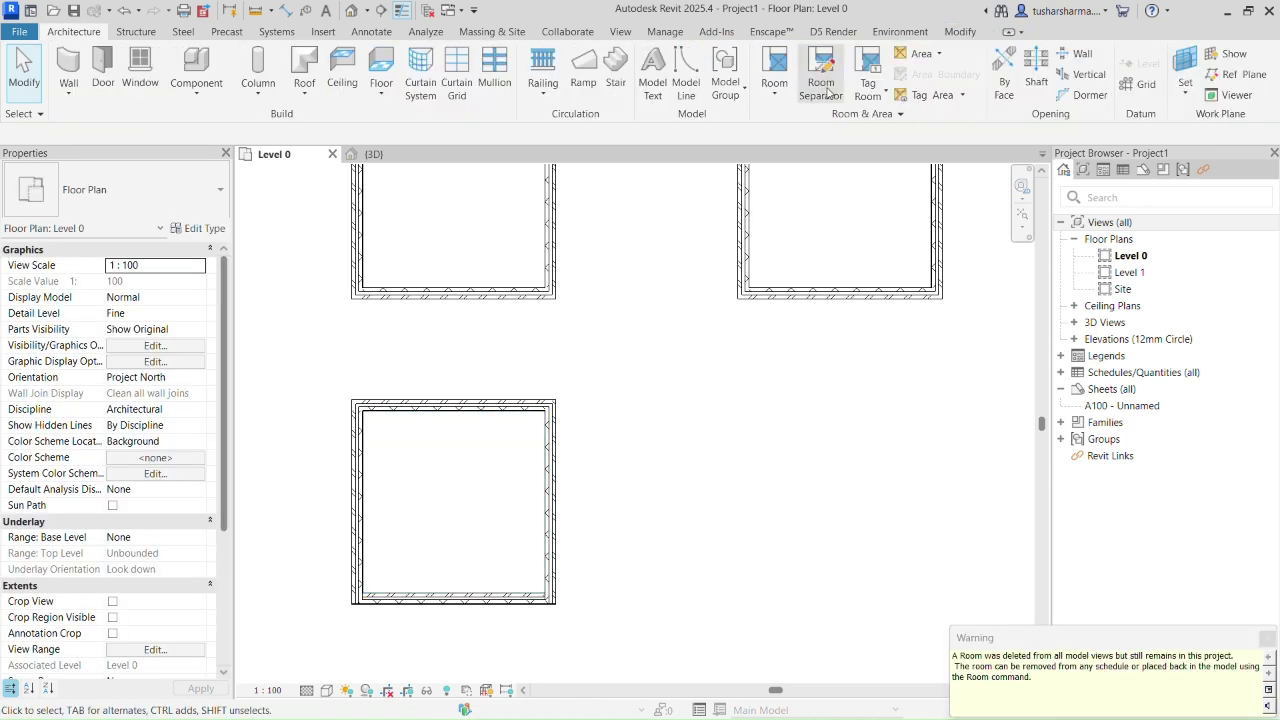
pyautogui.click(1265, 637)
pyautogui.click(774, 70)
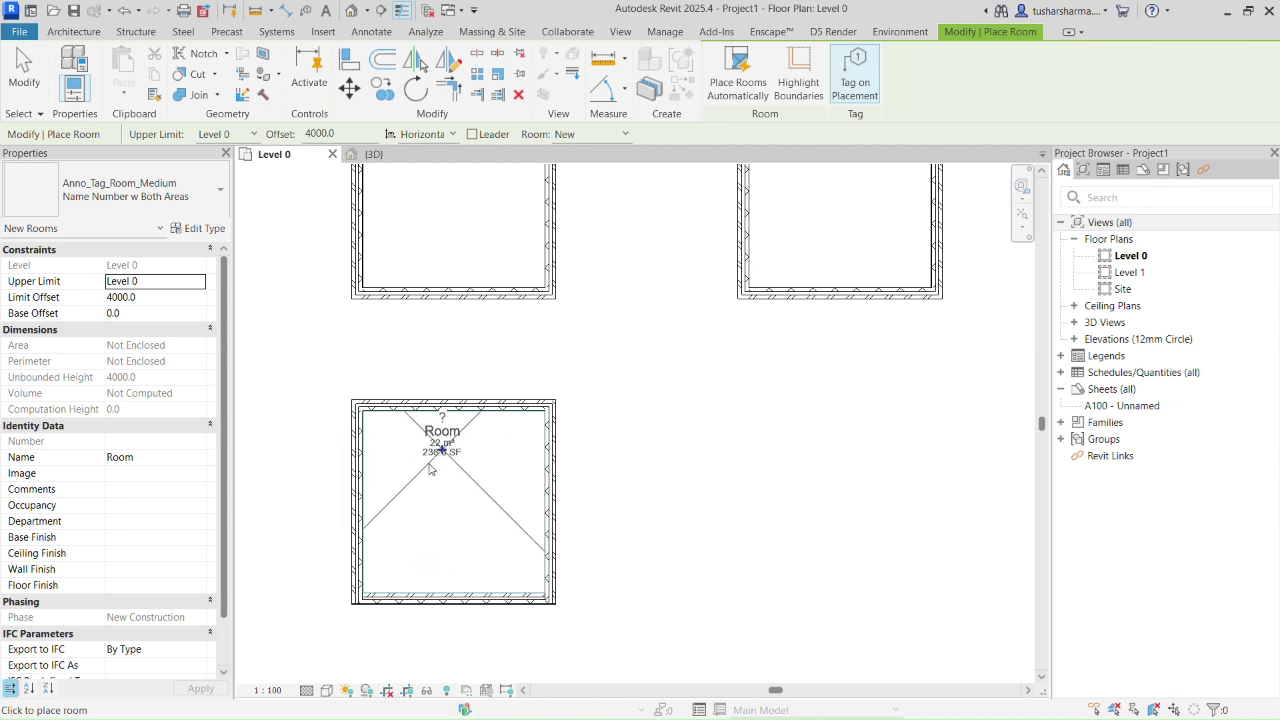
pyautogui.scroll(1, 452, 515)
pyautogui.scroll(1, 452, 515)
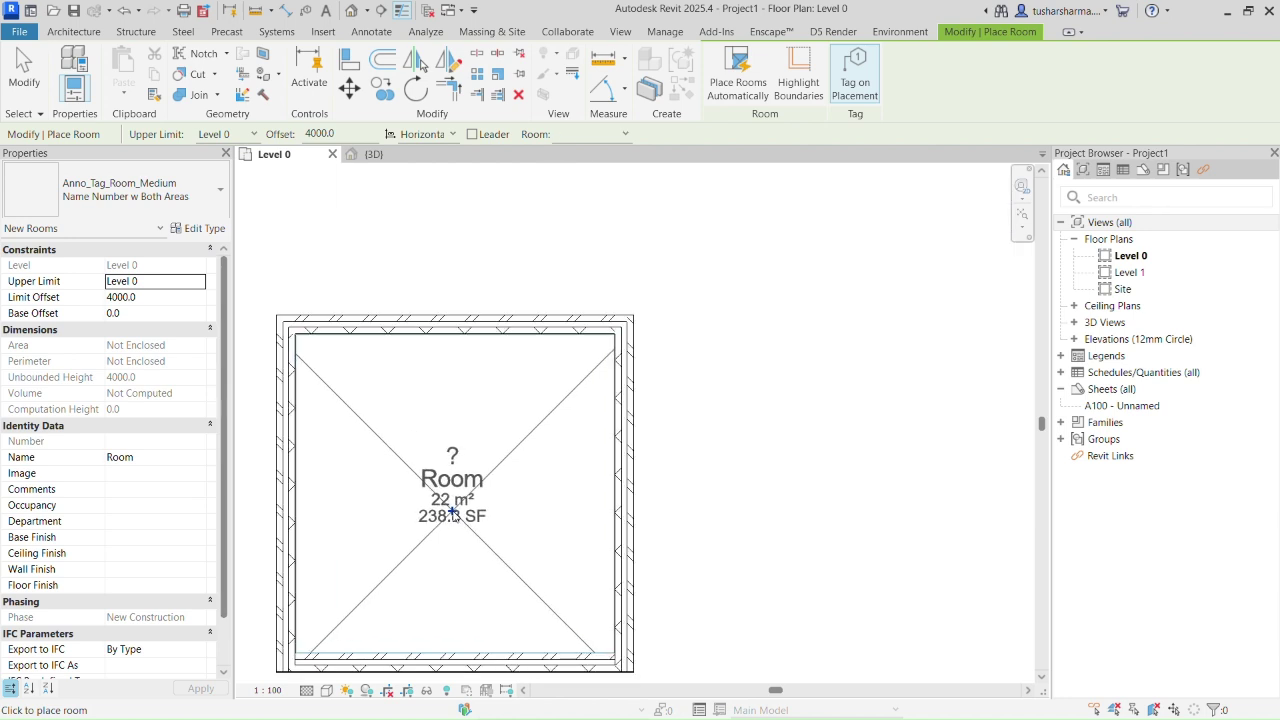
pyautogui.click(455, 513)
pyautogui.press('Escape')
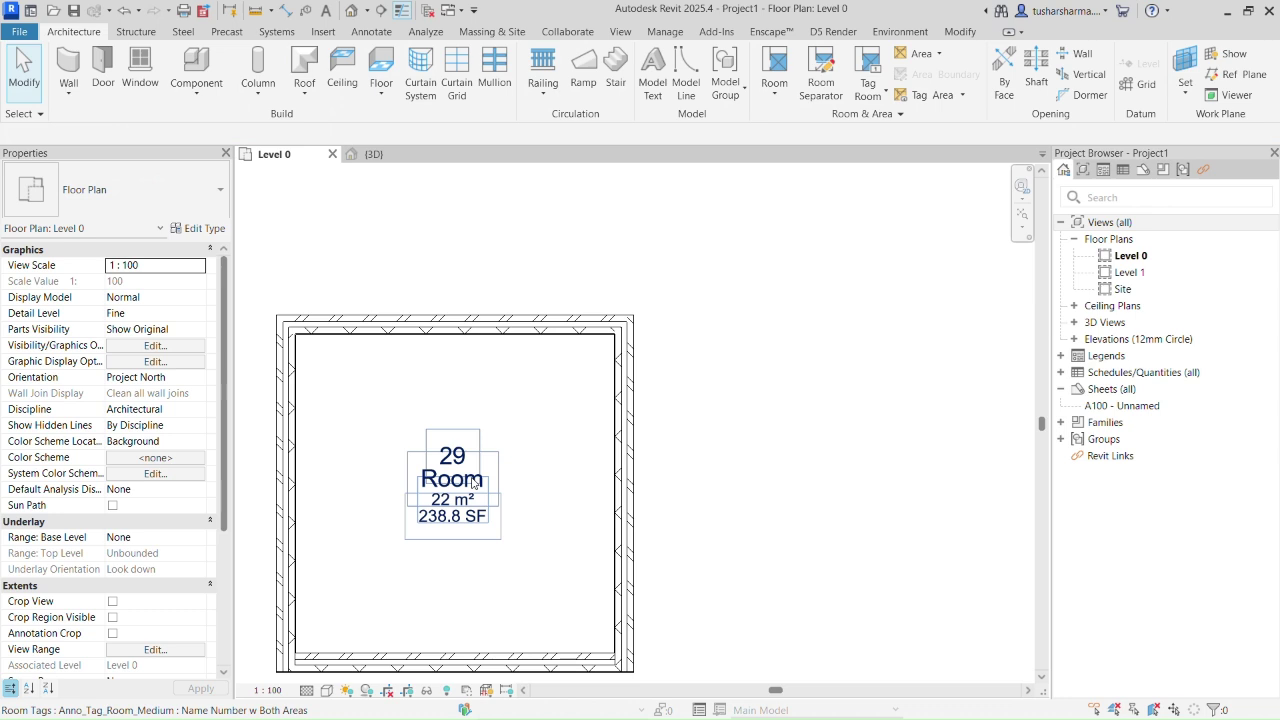
# Step: Rename room 29's tag to LIVING ROOM
pyautogui.click(474, 483)
pyautogui.click(472, 480)
pyautogui.write('LIVING ROOM')
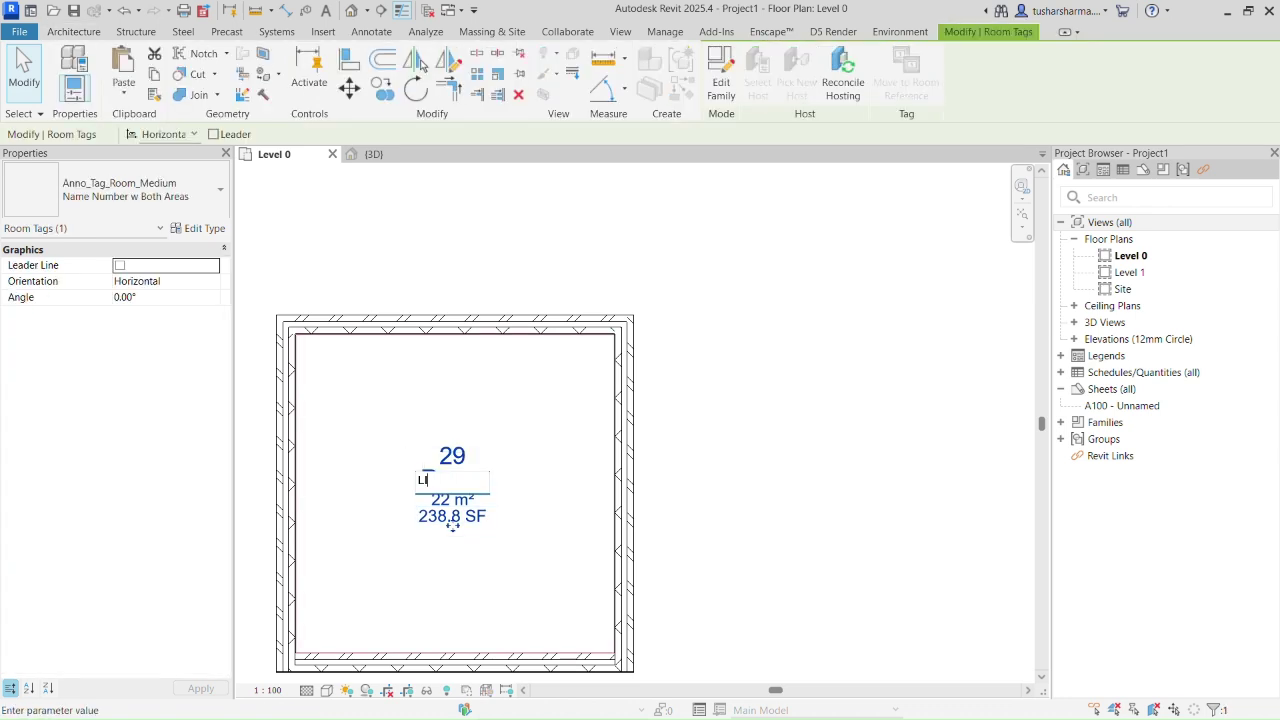
pyautogui.click(803, 343)
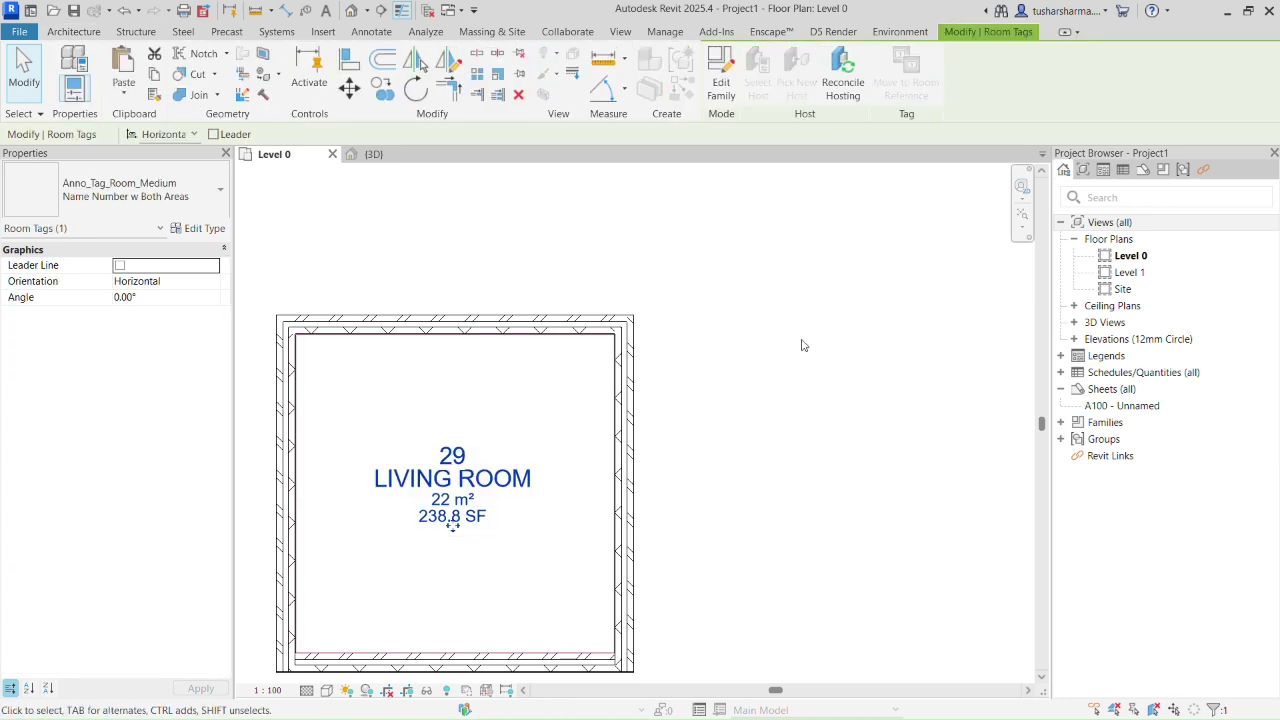
pyautogui.scroll(-4, 543, 503)
pyautogui.click(610, 420)
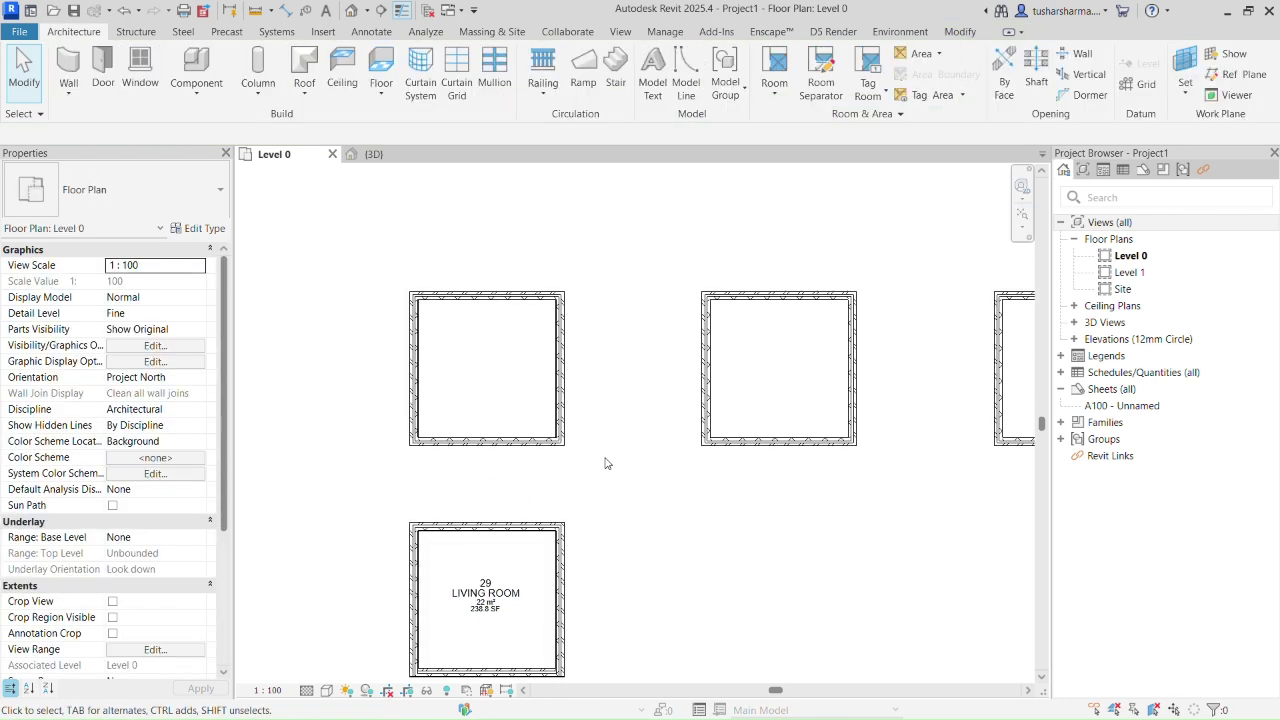
# Step: Shorten the top-left enclosure's top wall to 3400, leaving a gap at the corner
pyautogui.scroll(3, 521, 303)
pyautogui.scroll(-2, 505, 317)
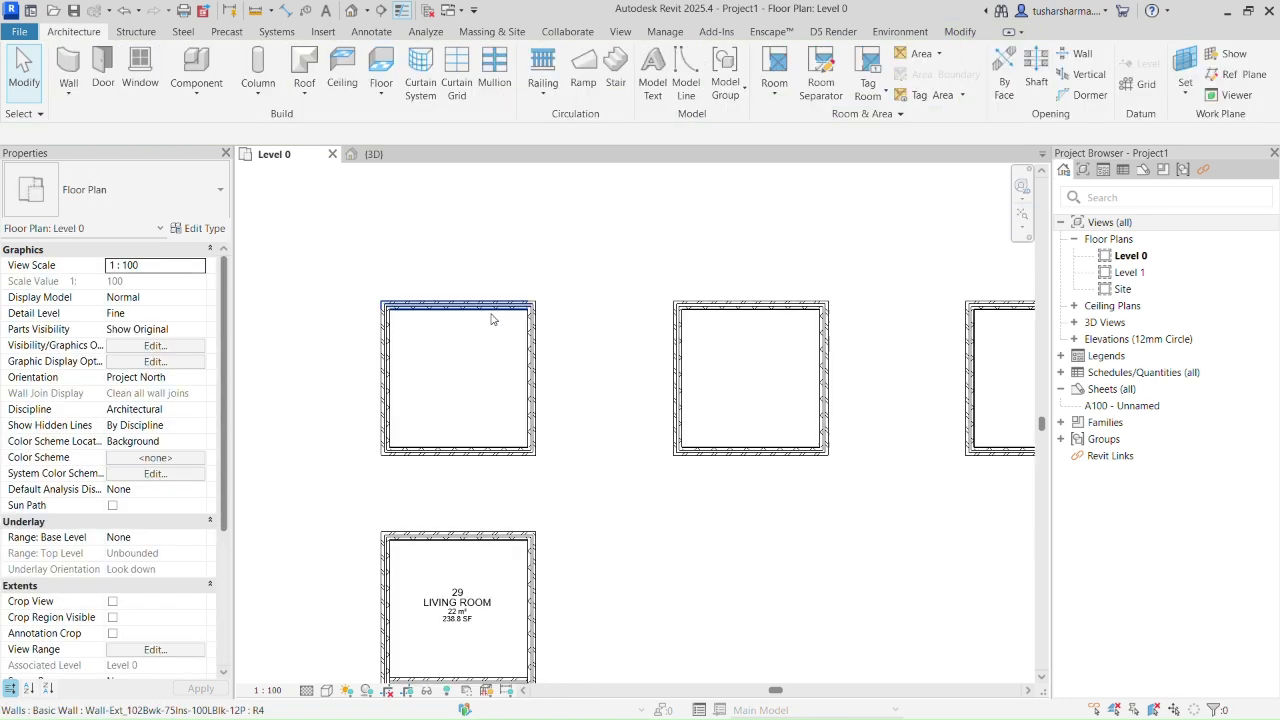
pyautogui.scroll(2, 470, 303)
pyautogui.click(447, 320)
pyautogui.scroll(3, 447, 320)
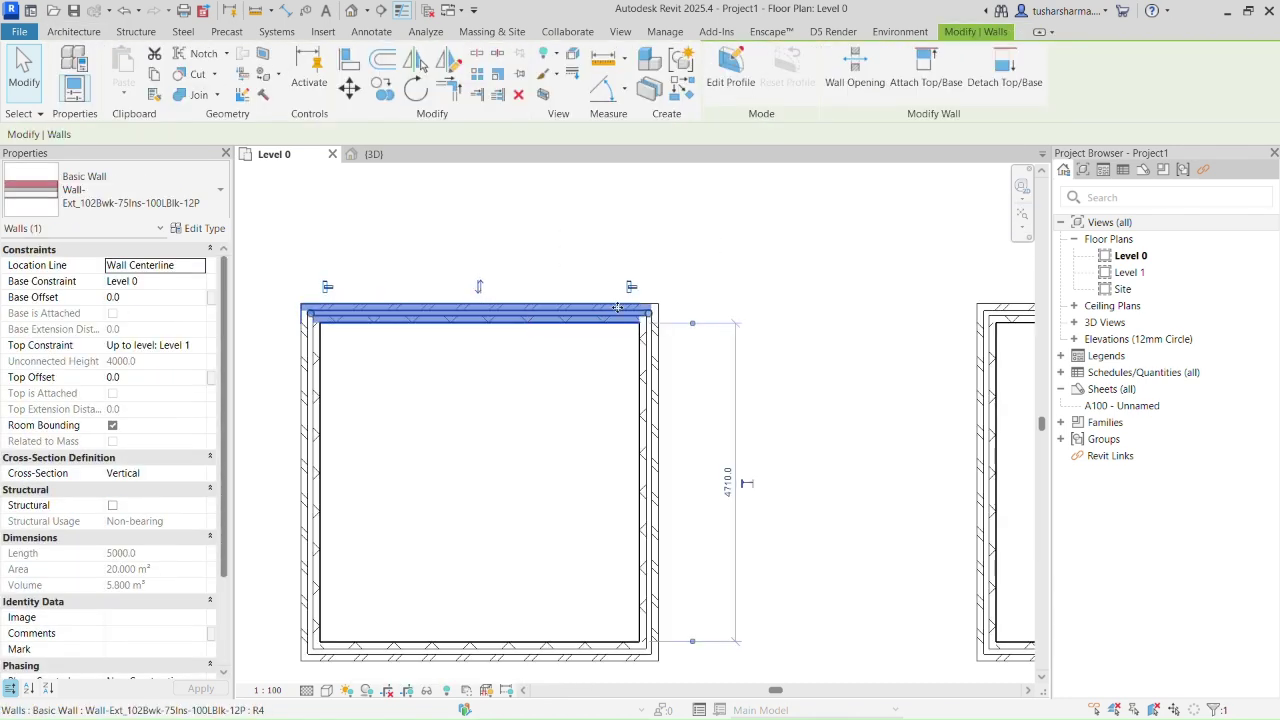
pyautogui.press('r')
pyautogui.press('s')
pyautogui.press('Escape')
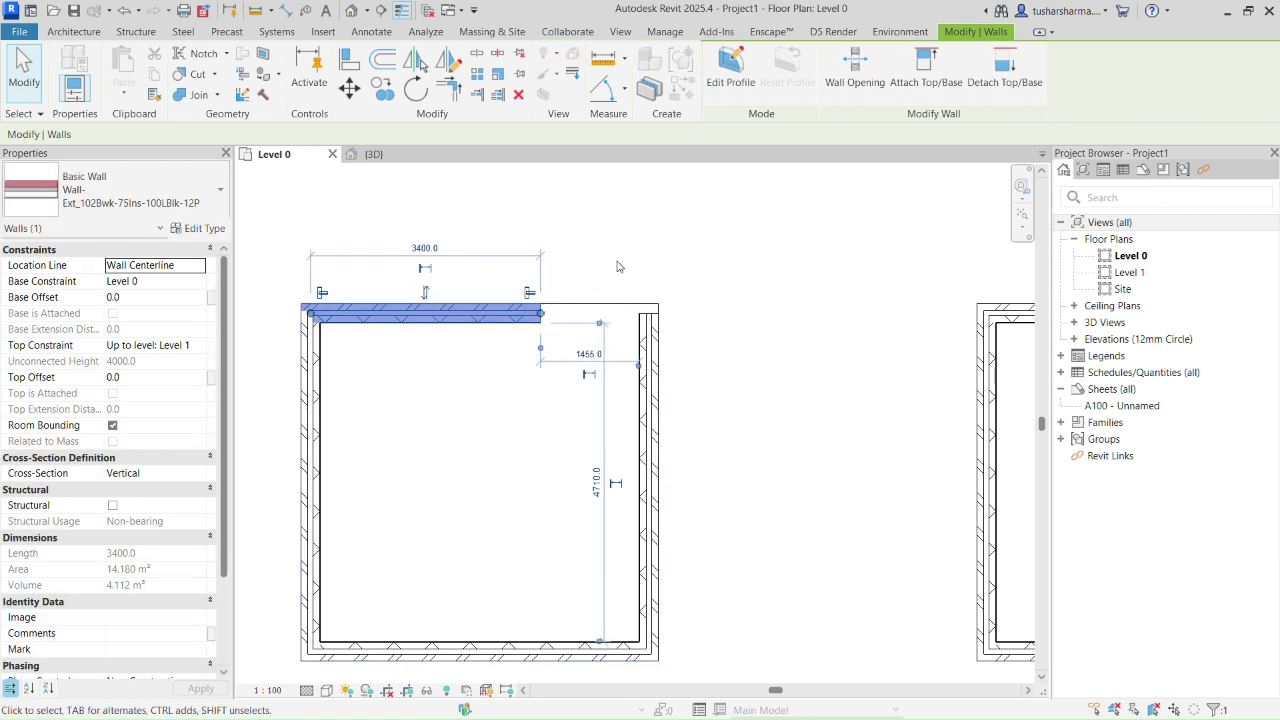
pyautogui.press('Escape')
pyautogui.scroll(-2, 563, 303)
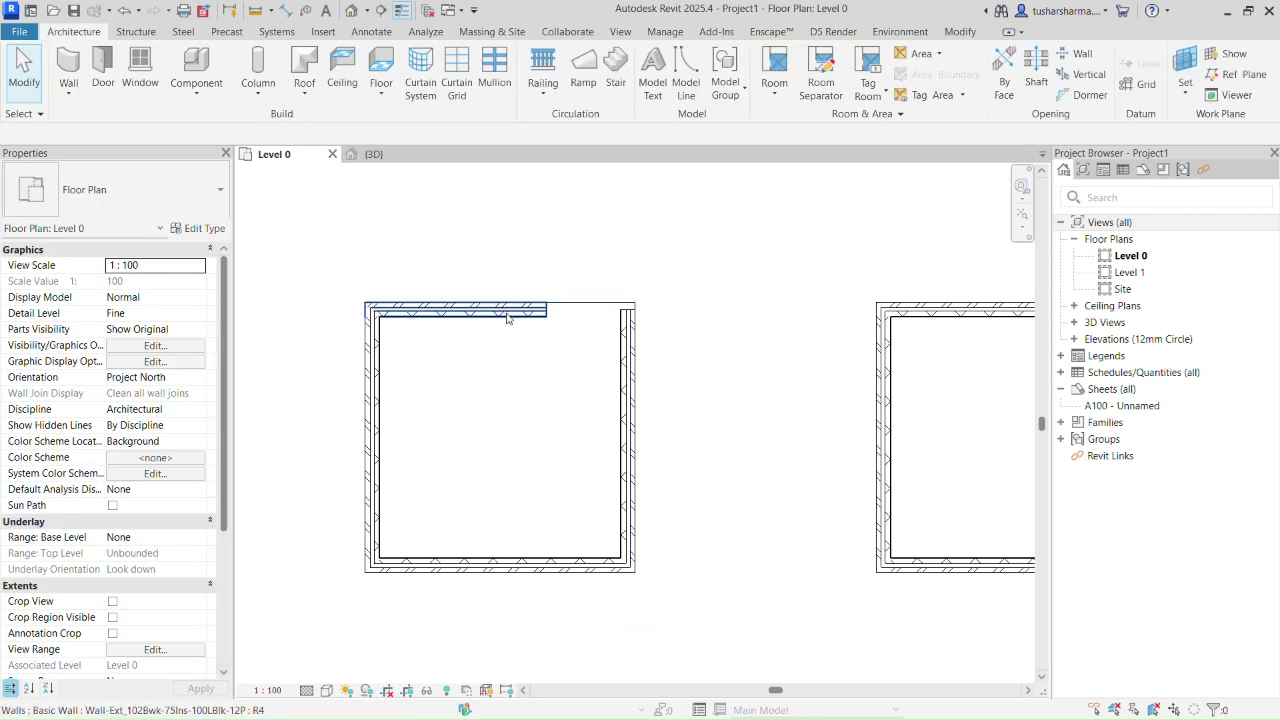
# Step: Place a room in the top-left enclosure and review the not-enclosed warning
pyautogui.click(774, 70)
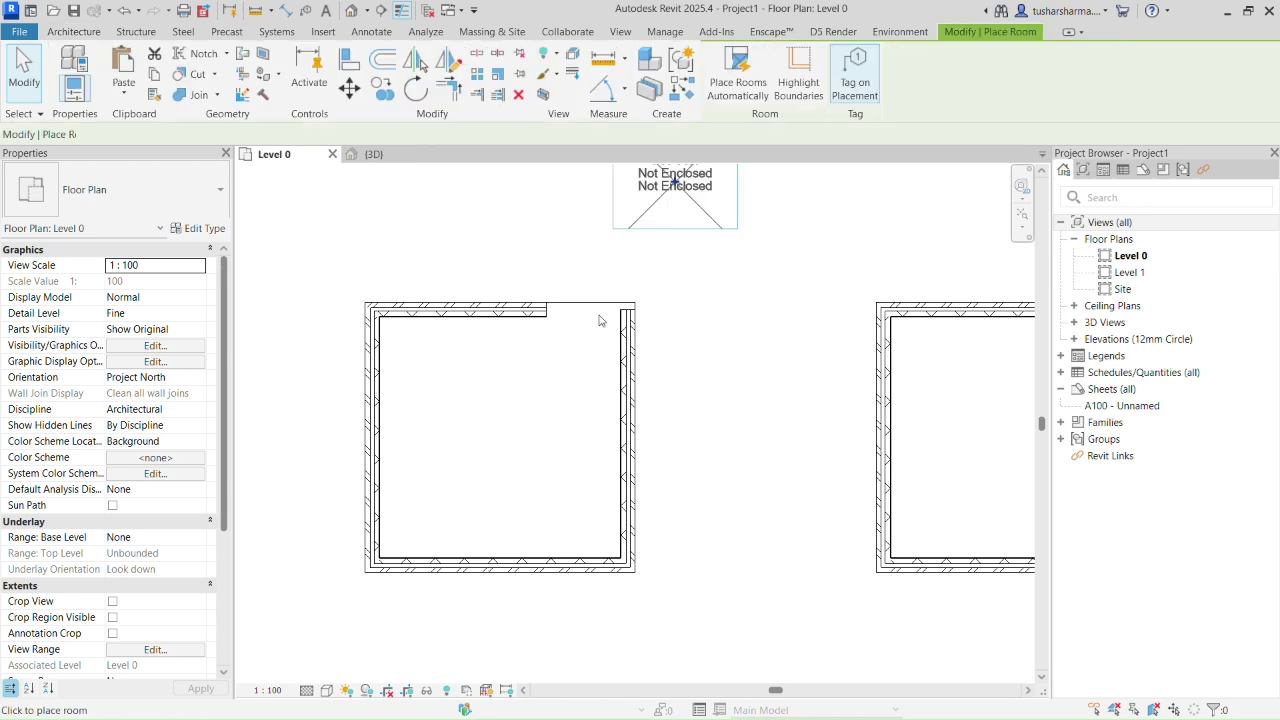
pyautogui.click(503, 405)
pyautogui.press('Escape')
pyautogui.press('Escape')
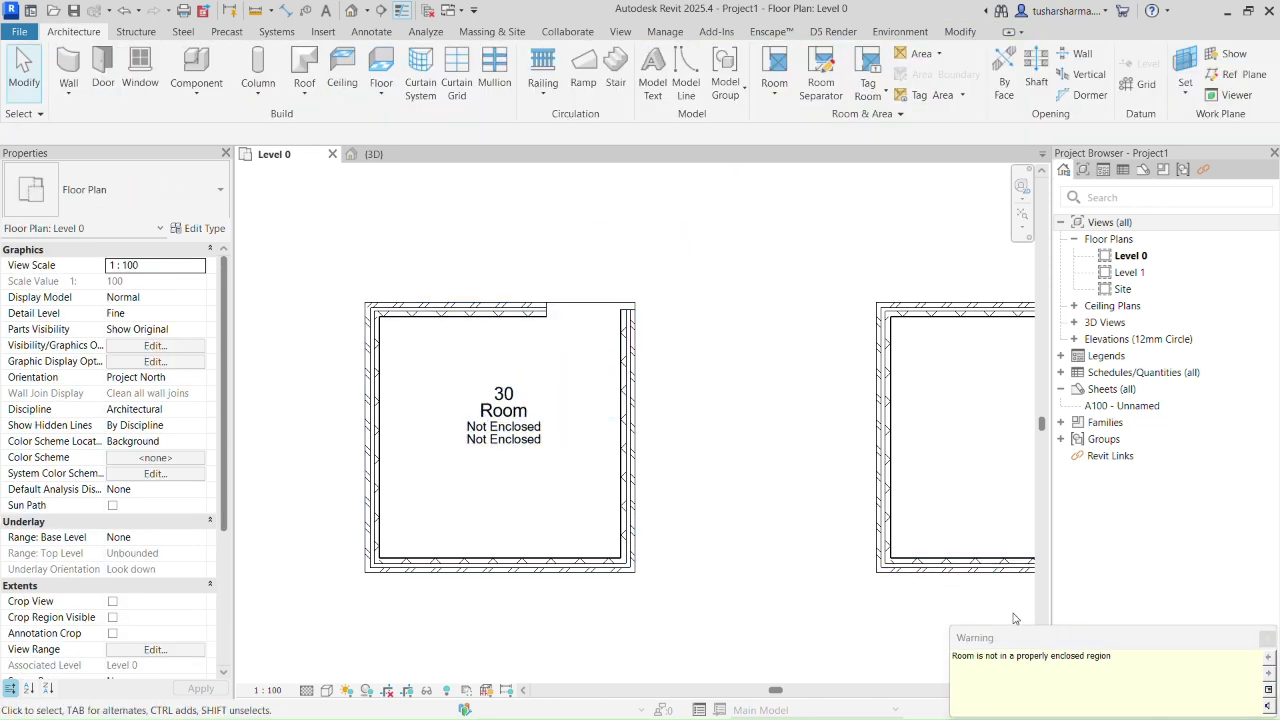
pyautogui.moveTo(1117, 658); pyautogui.dragTo(1014, 658)
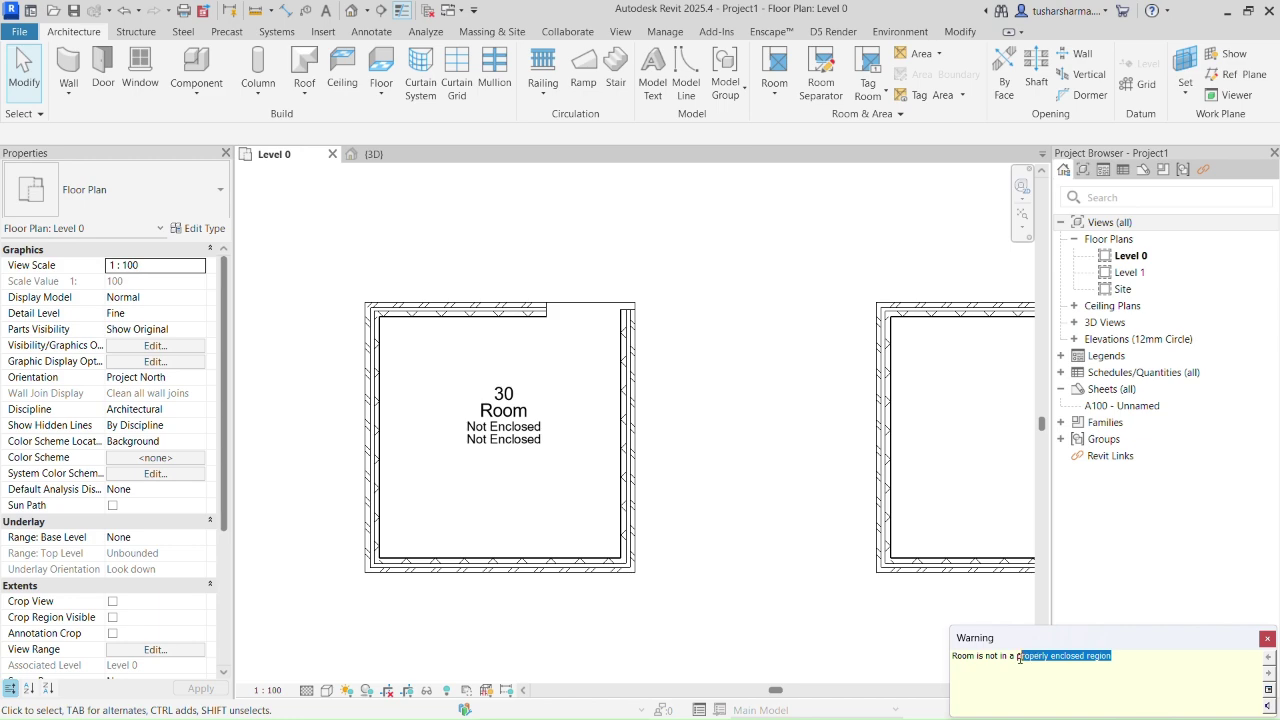
pyautogui.click(557, 392)
# Step: Drag the top wall's end back to the corner to close the gap
pyautogui.click(538, 313)
pyautogui.moveTo(546, 312); pyautogui.dragTo(623, 308)
pyautogui.press('Escape')
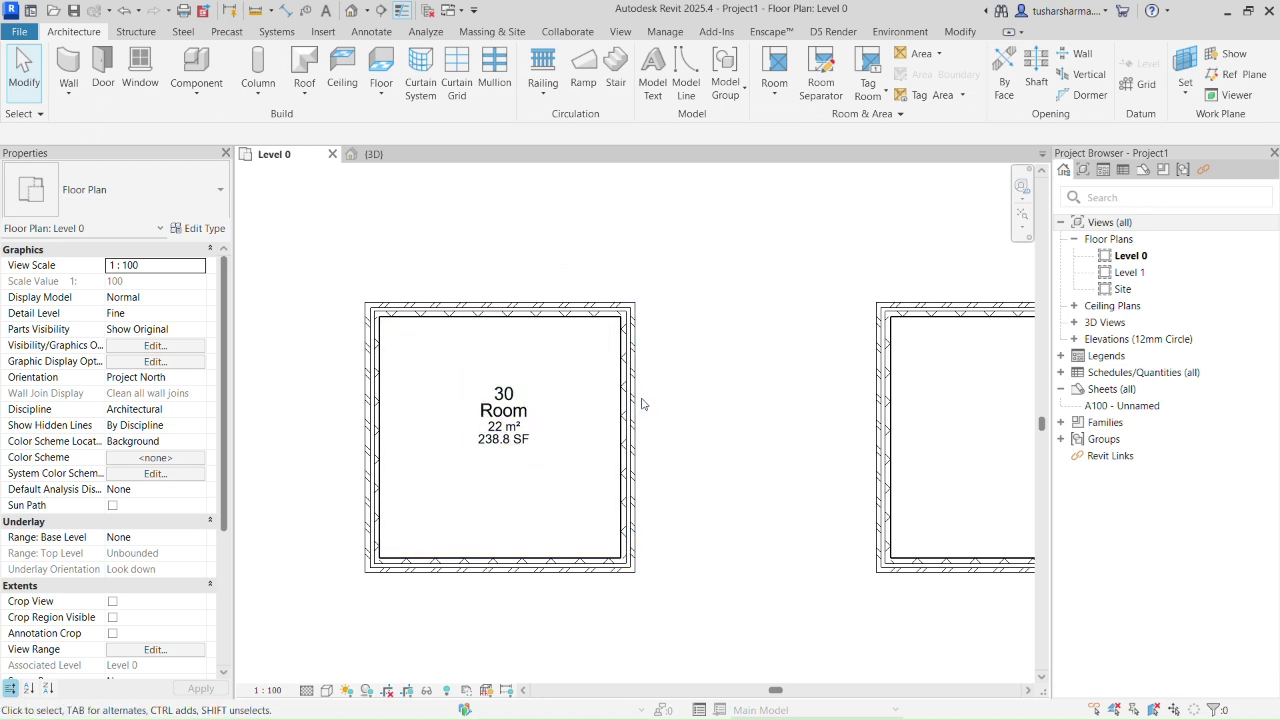
pyautogui.scroll(-2, 527, 362)
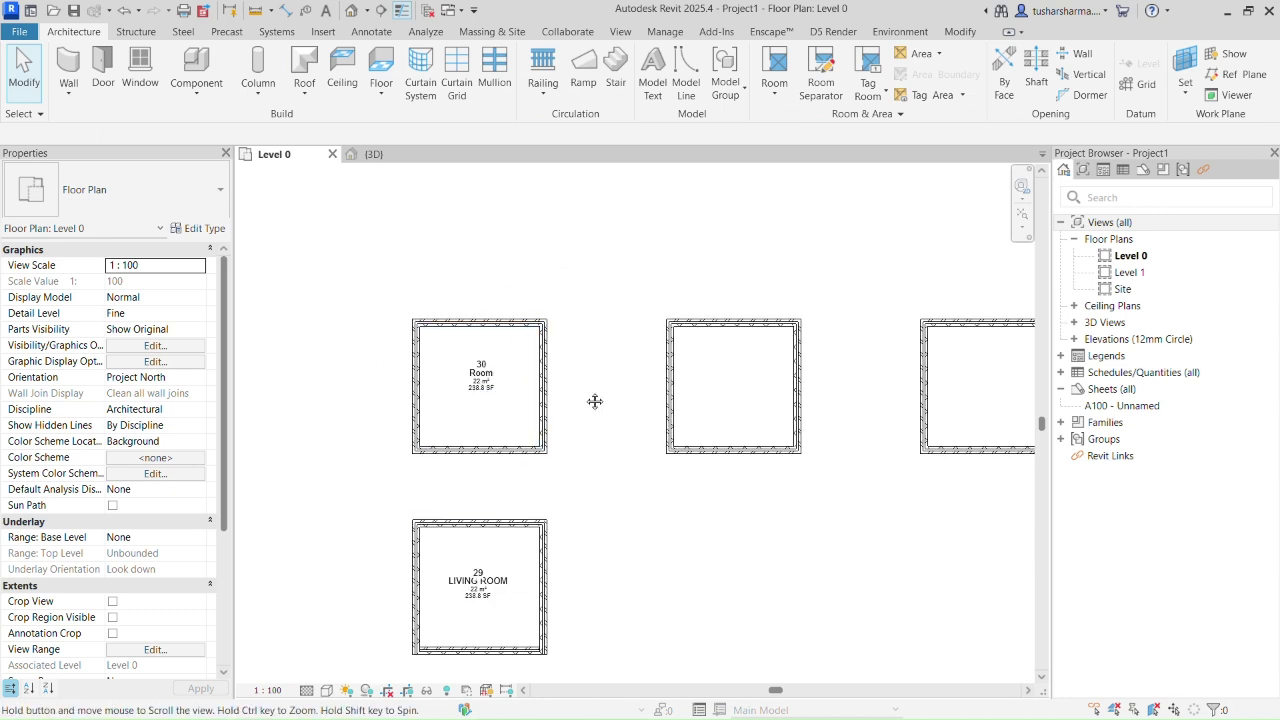
# Step: Place room 31 inside the square wall enclosure
pyautogui.keyDown('shift'); pyautogui.hscroll(1, 584, 394); pyautogui.keyUp('shift')
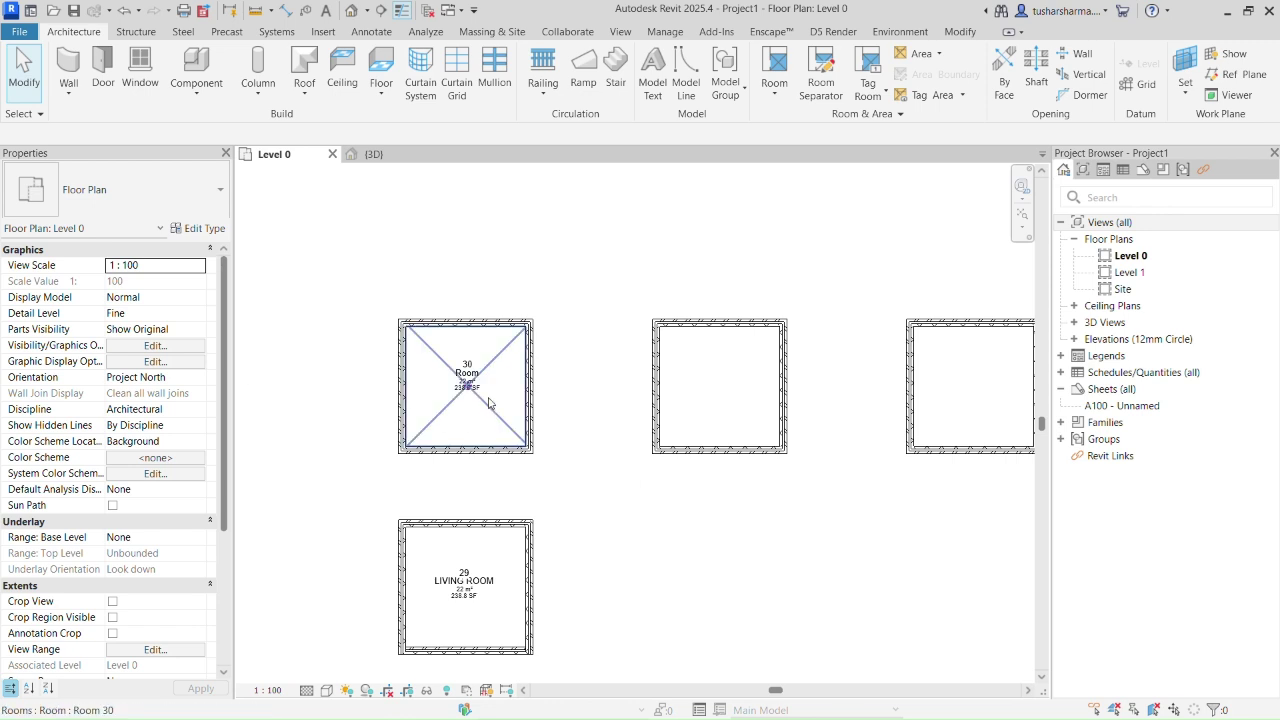
pyautogui.keyDown('shift'); pyautogui.hscroll(2, 545, 368); pyautogui.keyUp('shift')
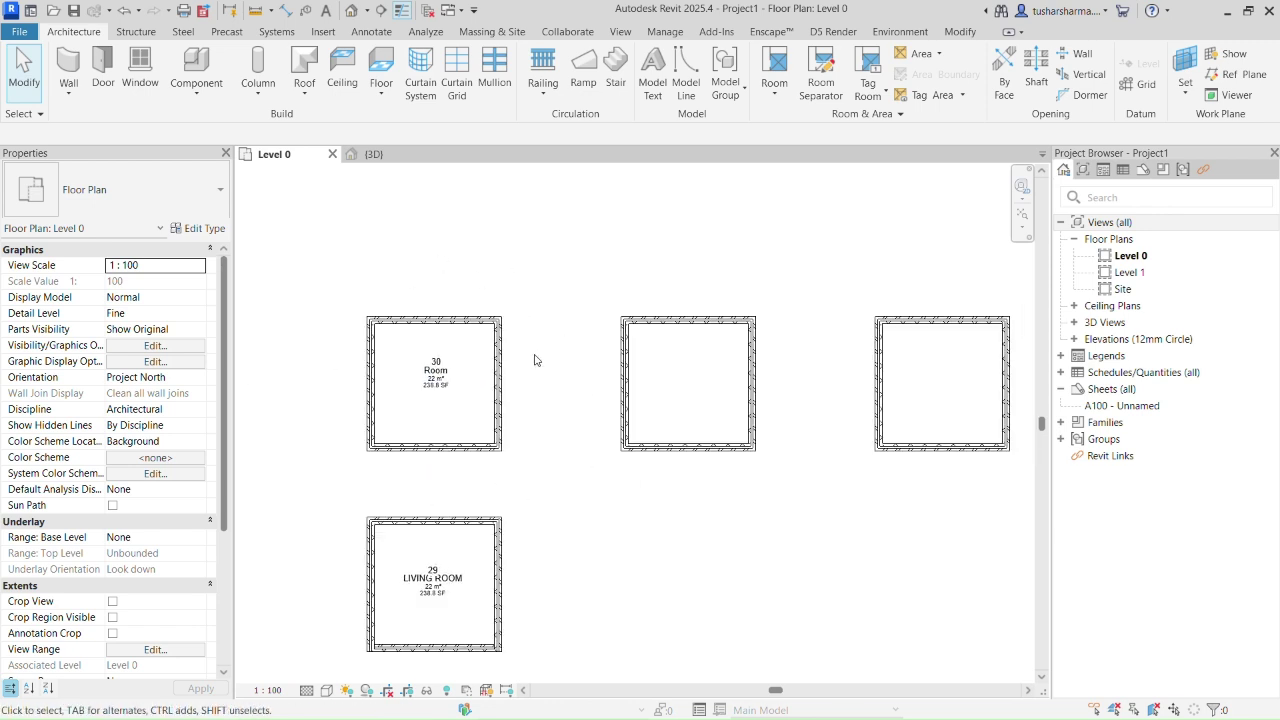
pyautogui.scroll(-3, 509, 434)
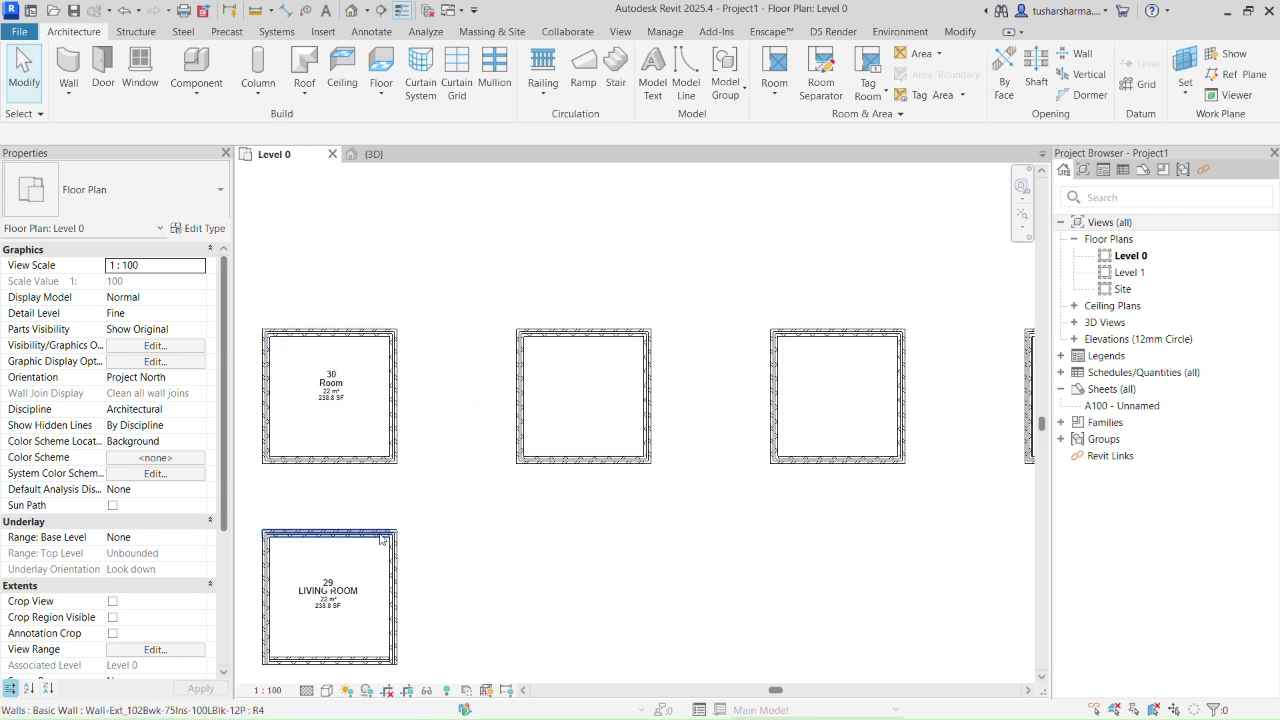
pyautogui.scroll(5, 477, 369)
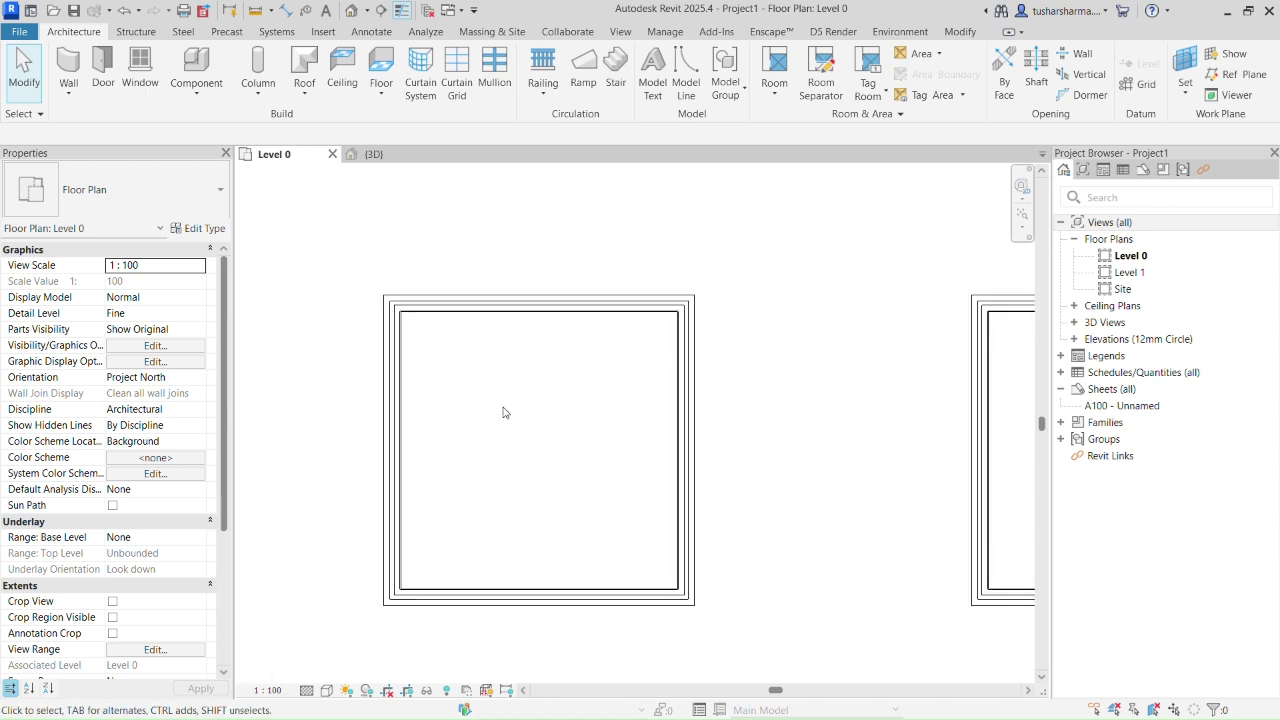
pyautogui.scroll(-1, 527, 413)
pyautogui.scroll(-2, 555, 405)
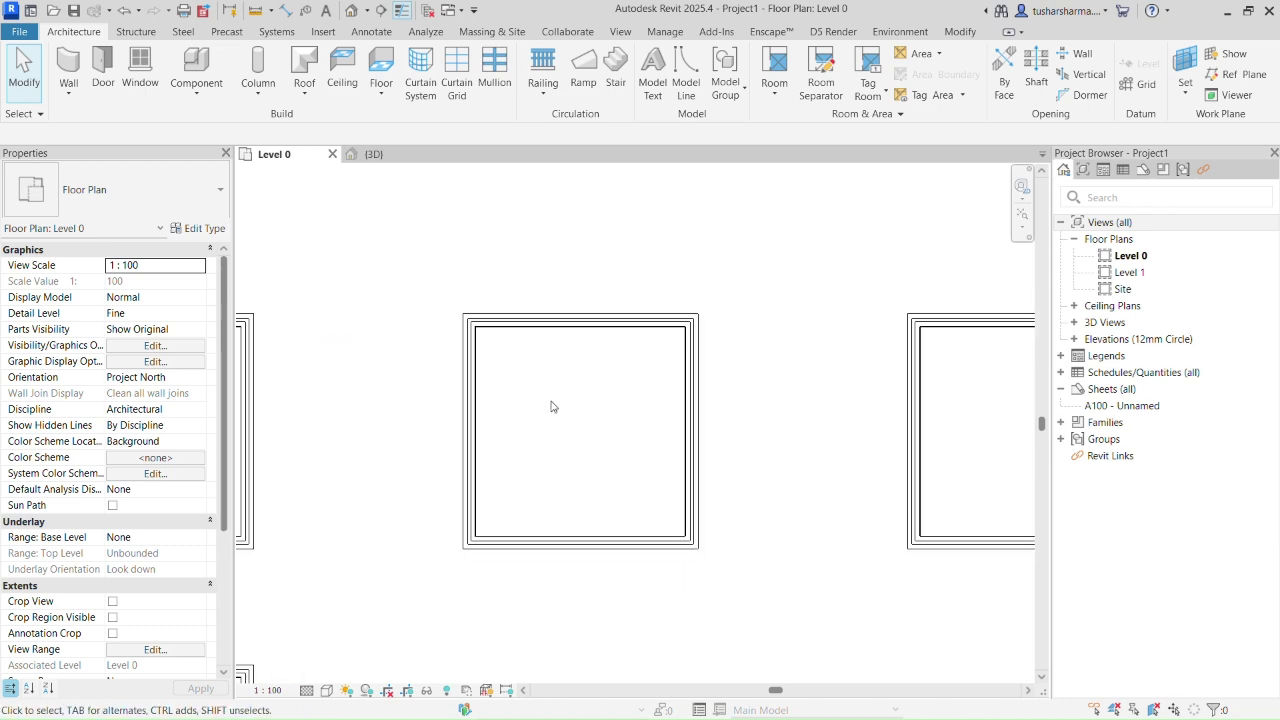
pyautogui.scroll(2, 580, 412)
pyautogui.scroll(1, 580, 412)
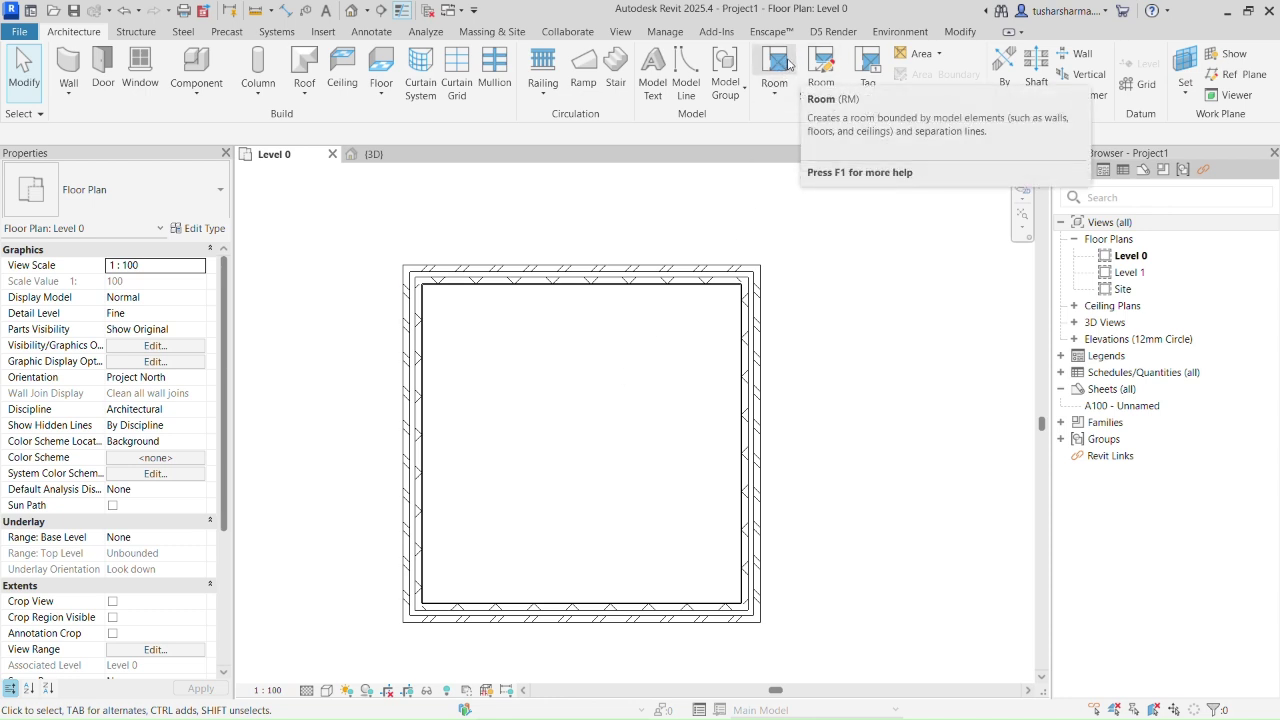
pyautogui.click(785, 63)
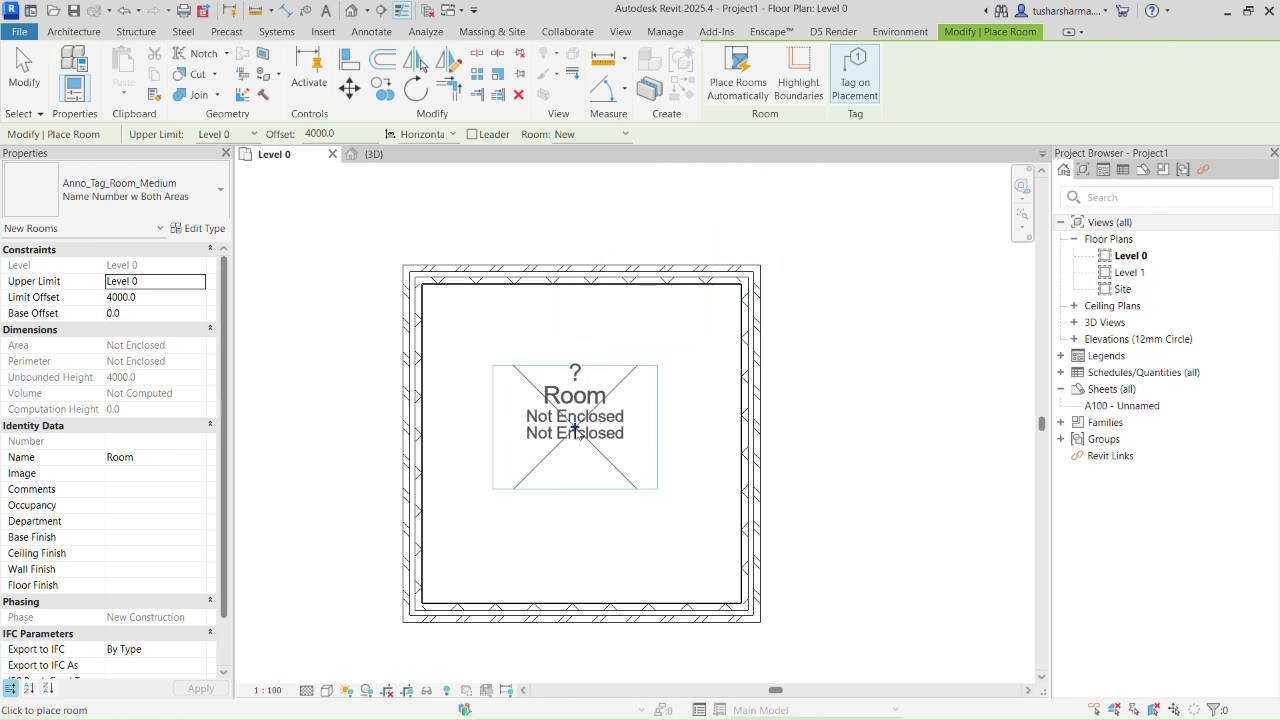
pyautogui.click(578, 435)
pyautogui.press('Escape')
pyautogui.press('Escape')
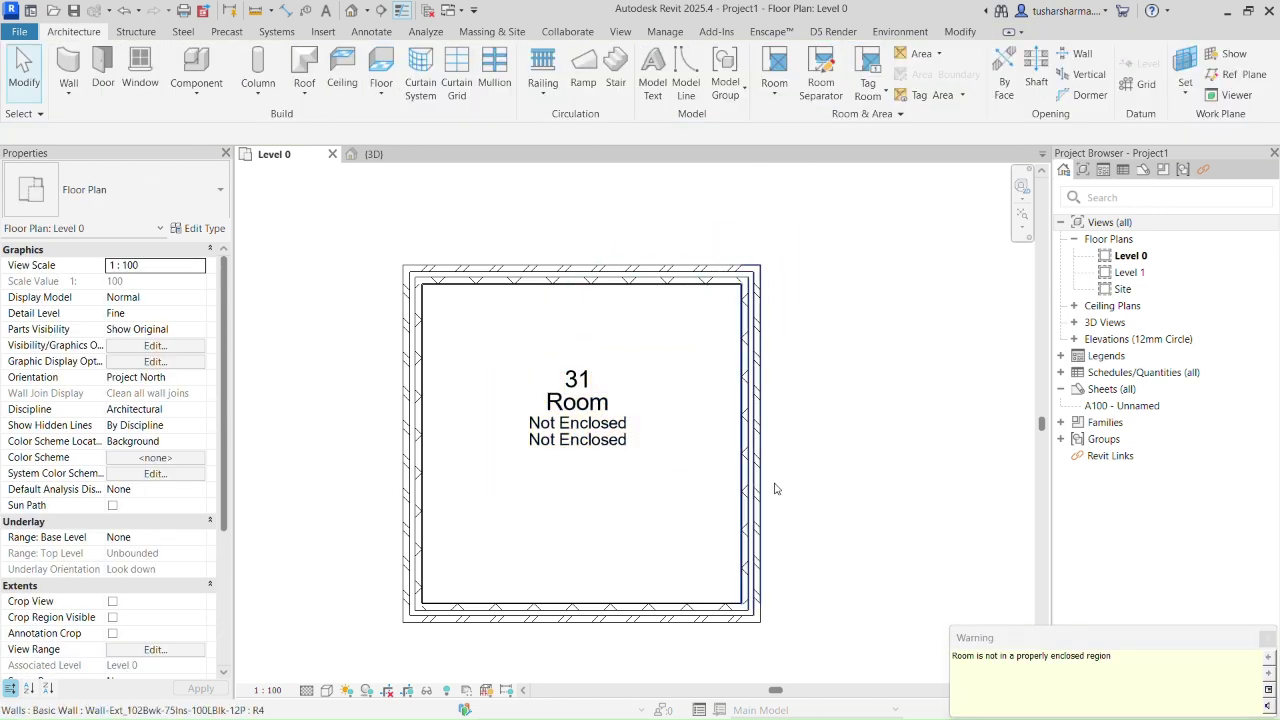
# Step: Select the enclosure's top, left and bottom walls to inspect them
pyautogui.click(586, 278)
pyautogui.click(413, 440)
pyautogui.click(592, 611)
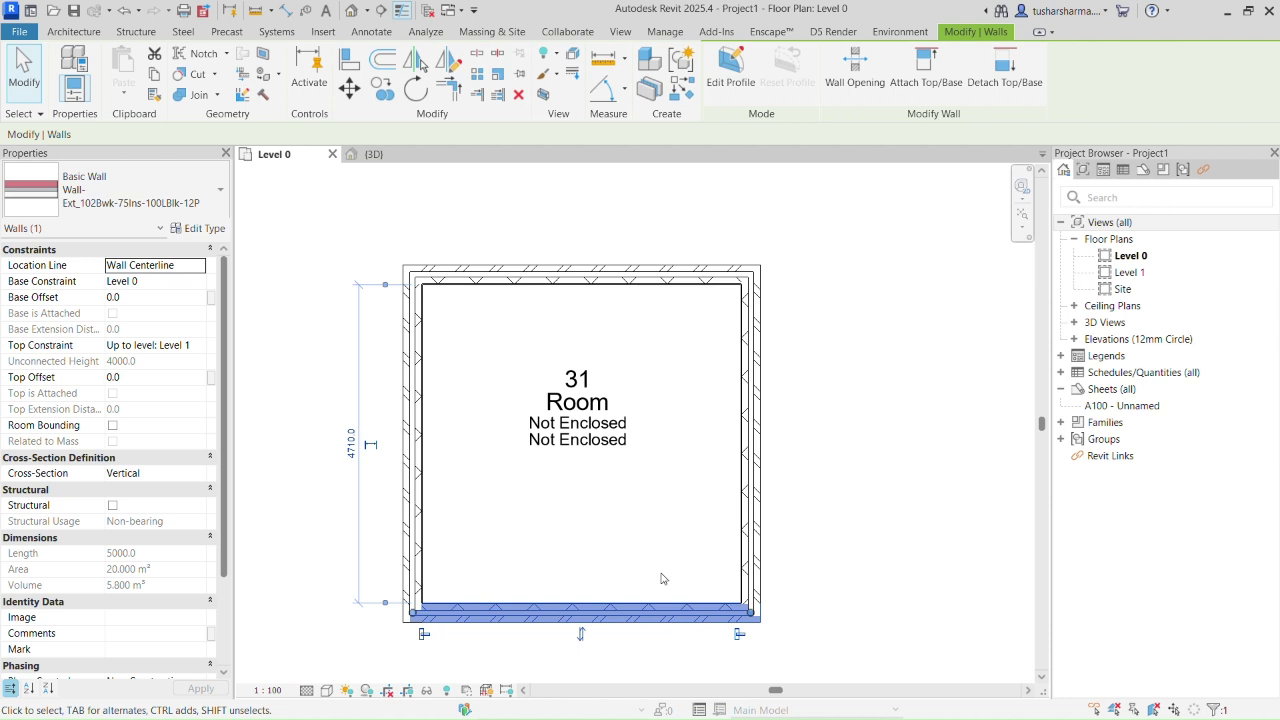
pyautogui.press('Escape')
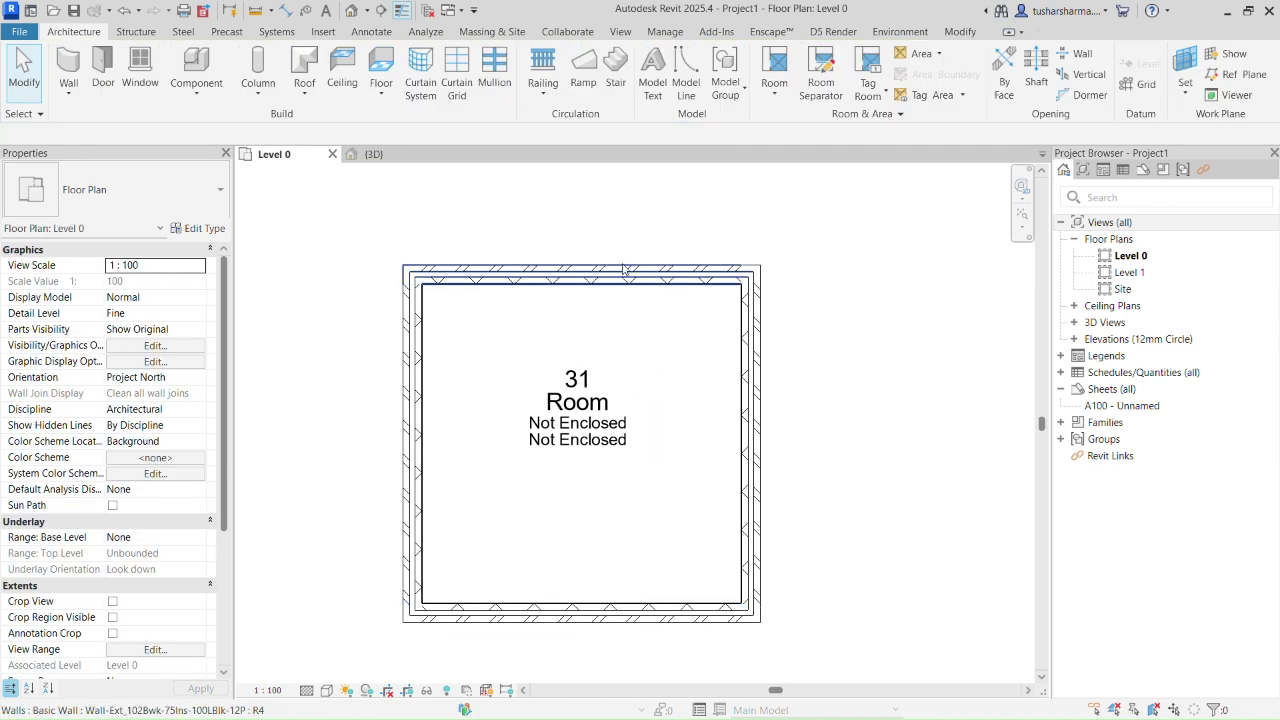
pyautogui.click(603, 272)
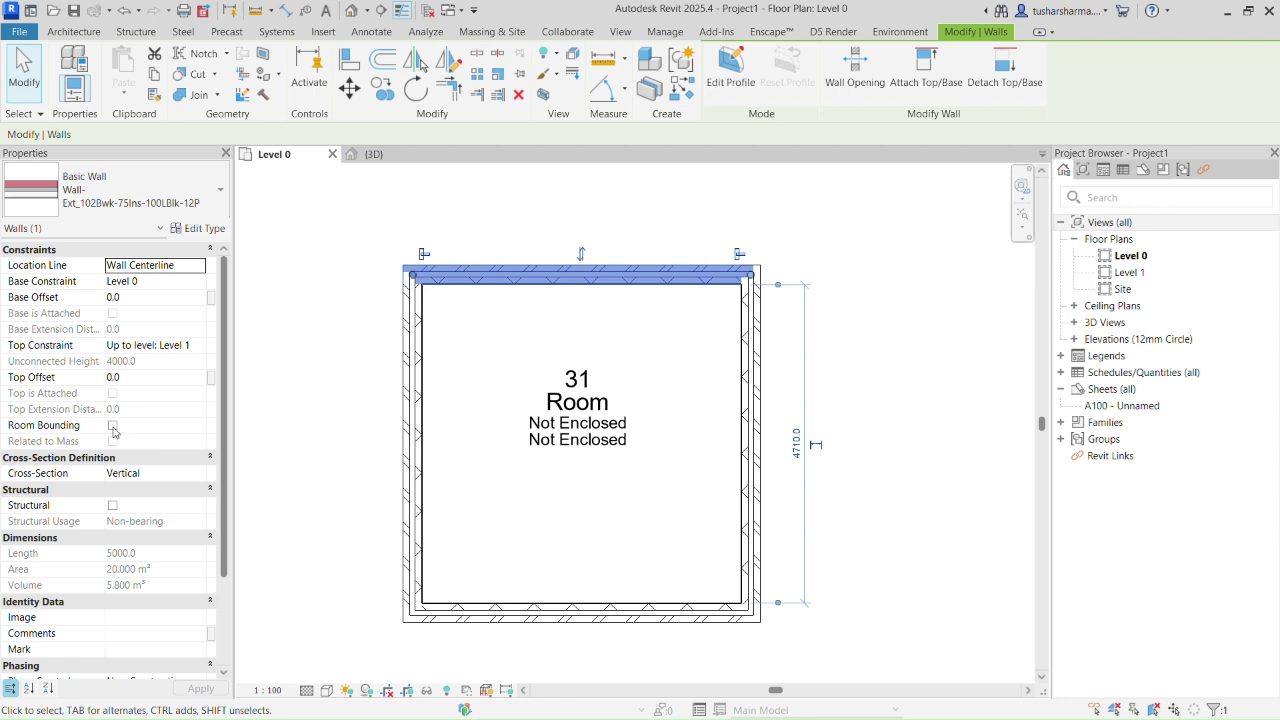
pyautogui.click(412, 445)
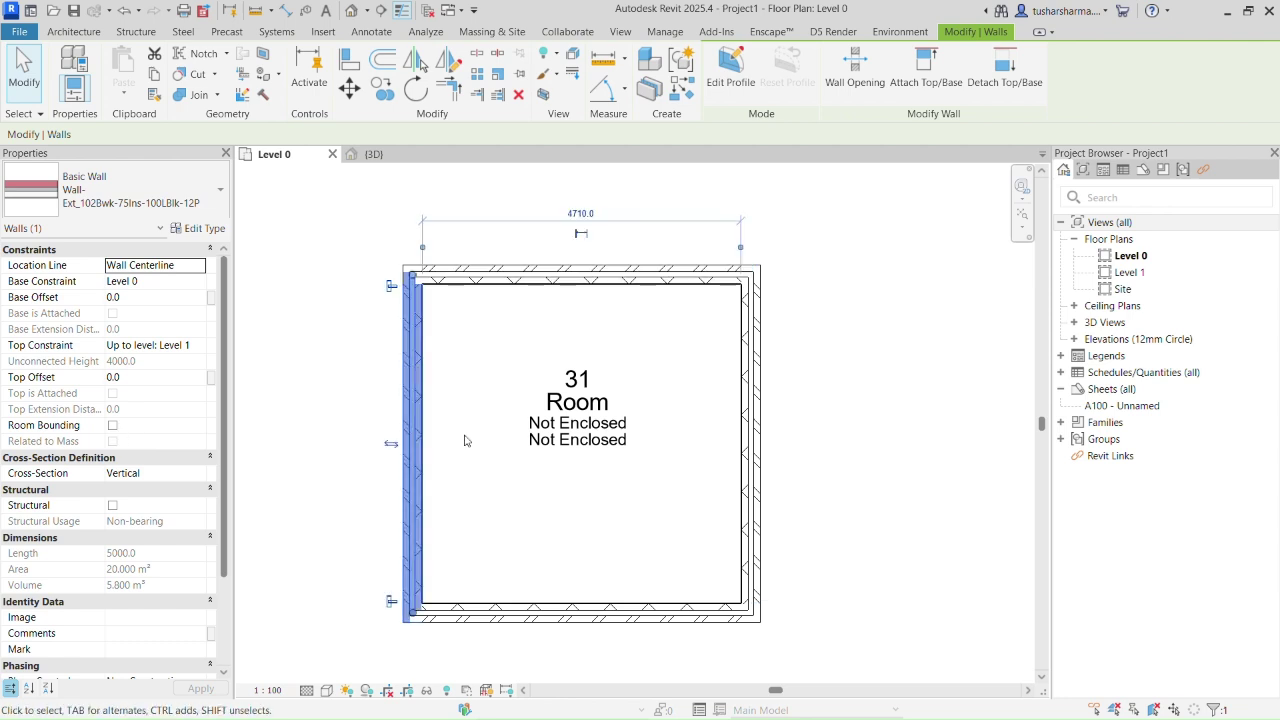
pyautogui.click(577, 605)
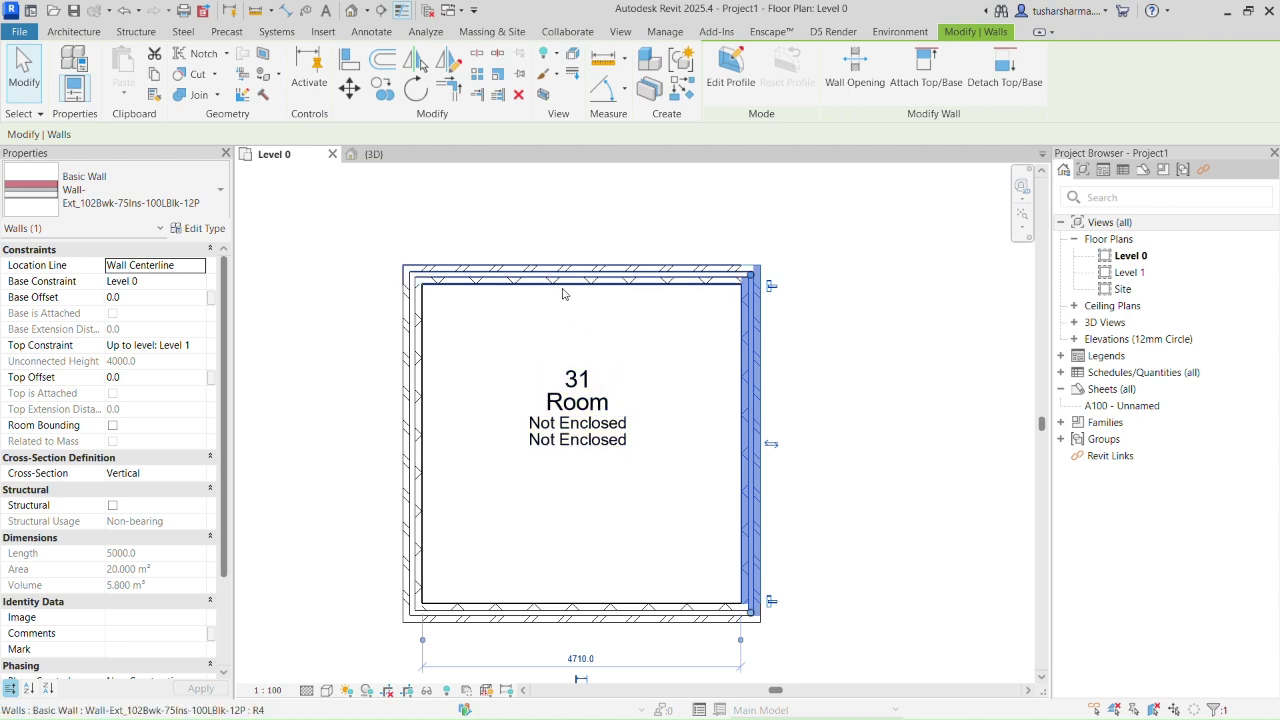
pyautogui.scroll(-3, 552, 395)
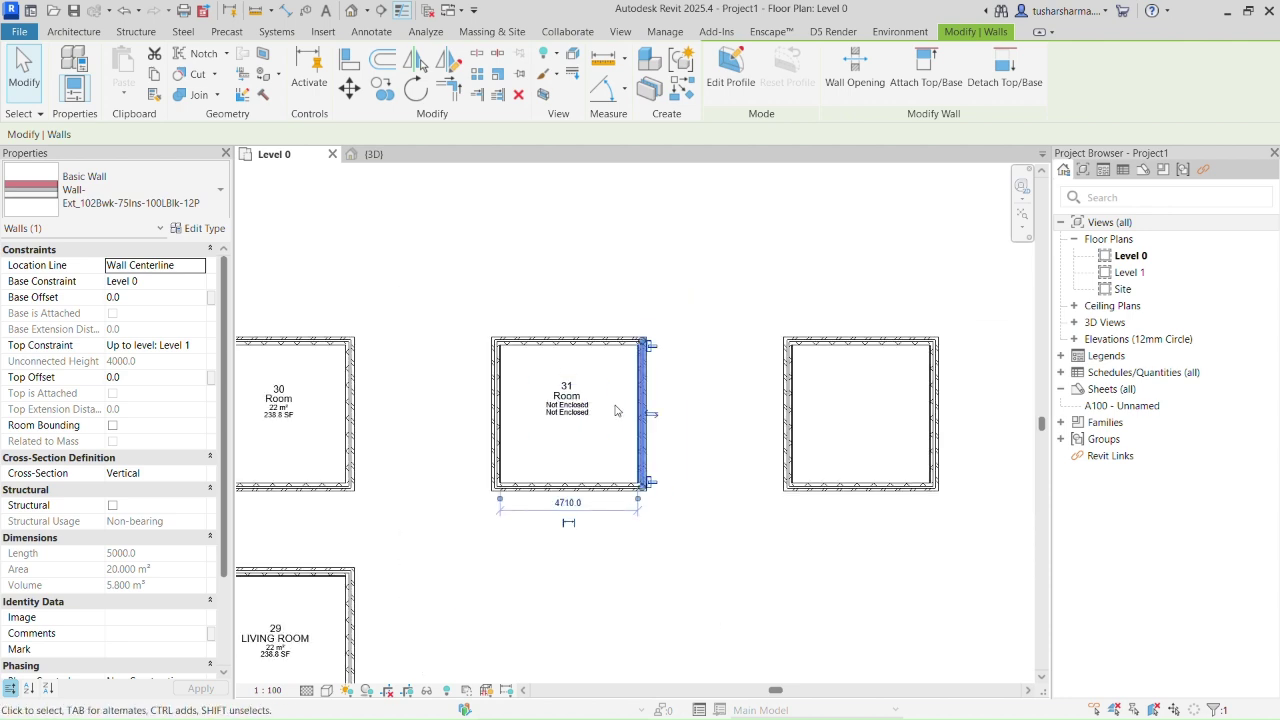
pyautogui.scroll(3, 551, 410)
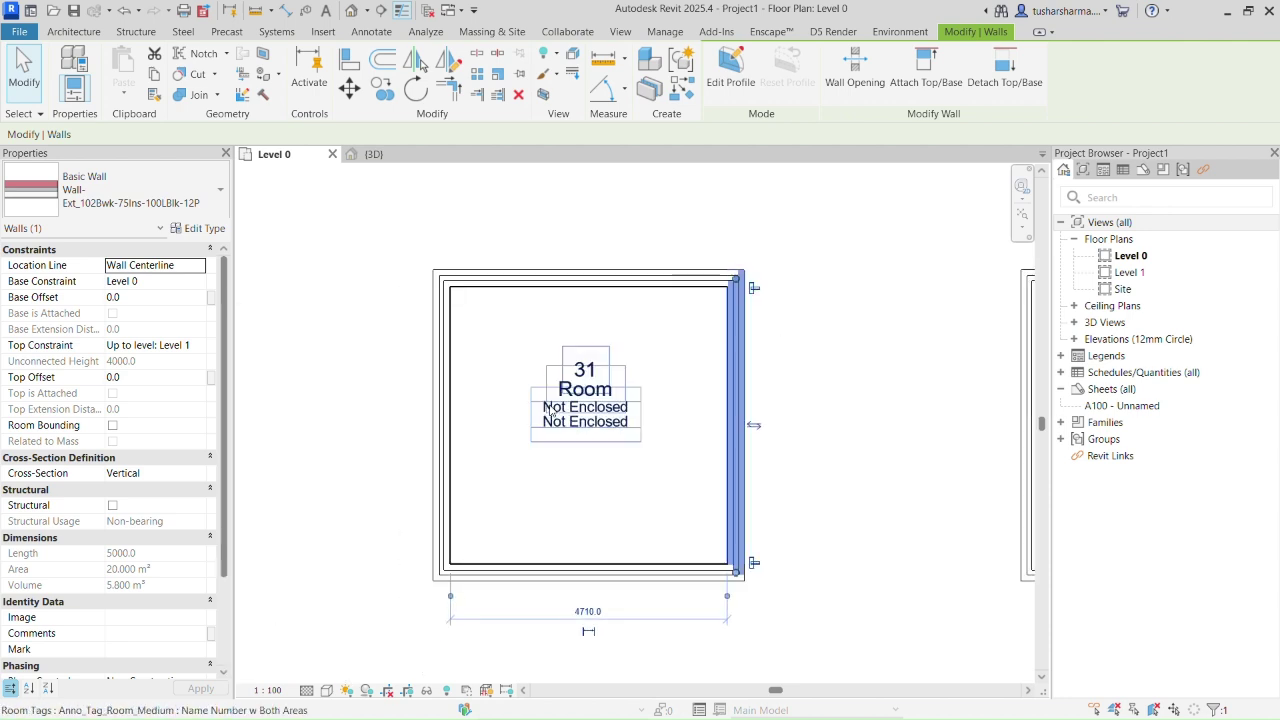
pyautogui.scroll(2, 552, 410)
pyautogui.click(621, 307)
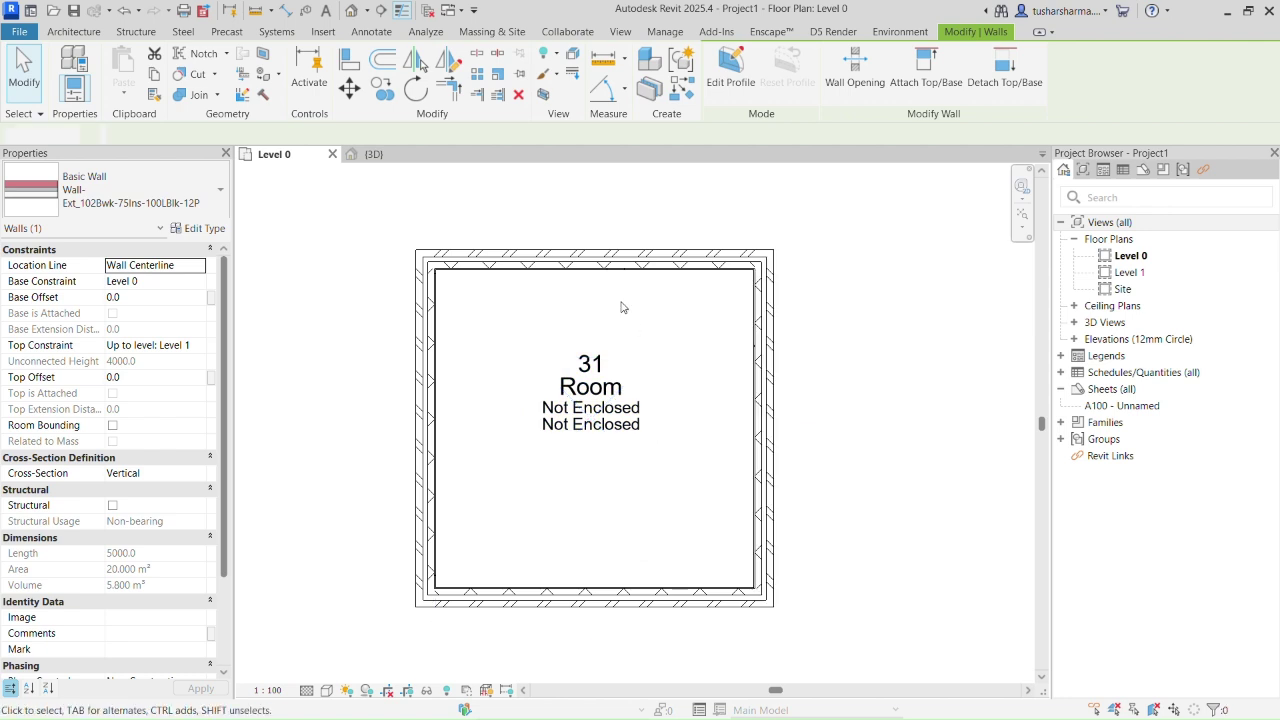
pyautogui.scroll(-3, 621, 307)
pyautogui.scroll(4, 330, 300)
pyautogui.click(300, 291)
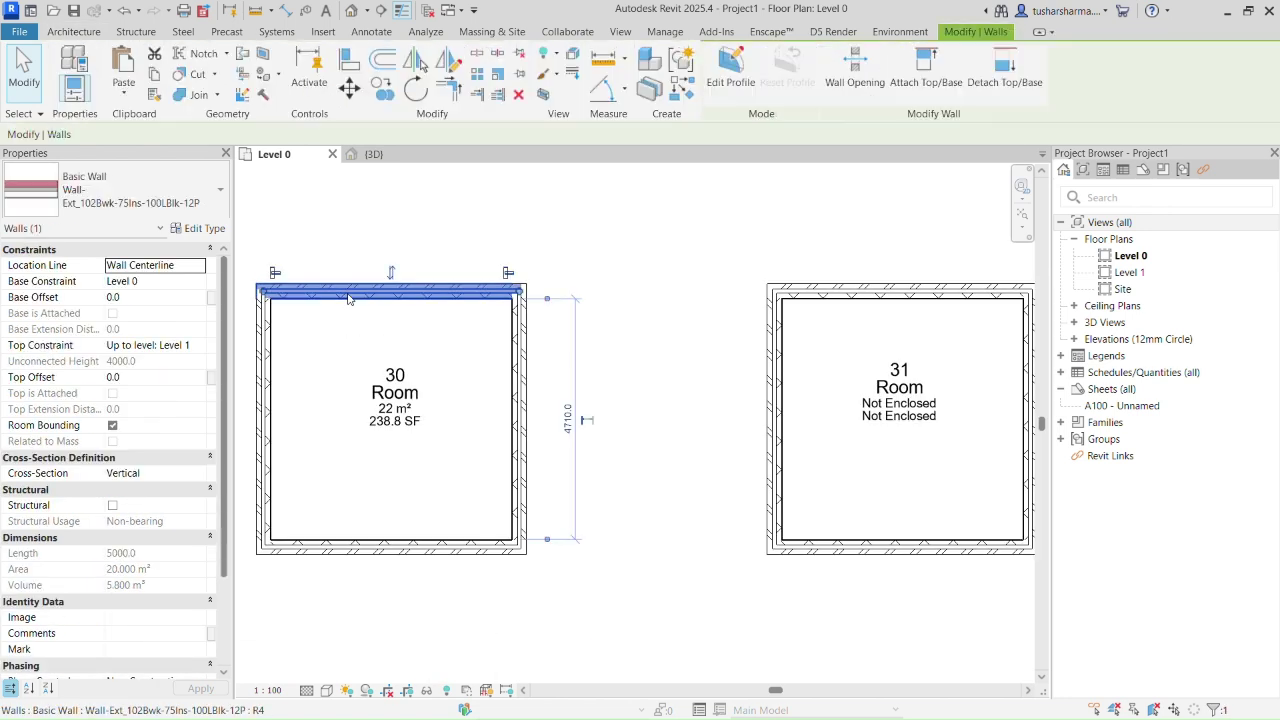
pyautogui.click(263, 345)
pyautogui.click(345, 546)
pyautogui.click(513, 400)
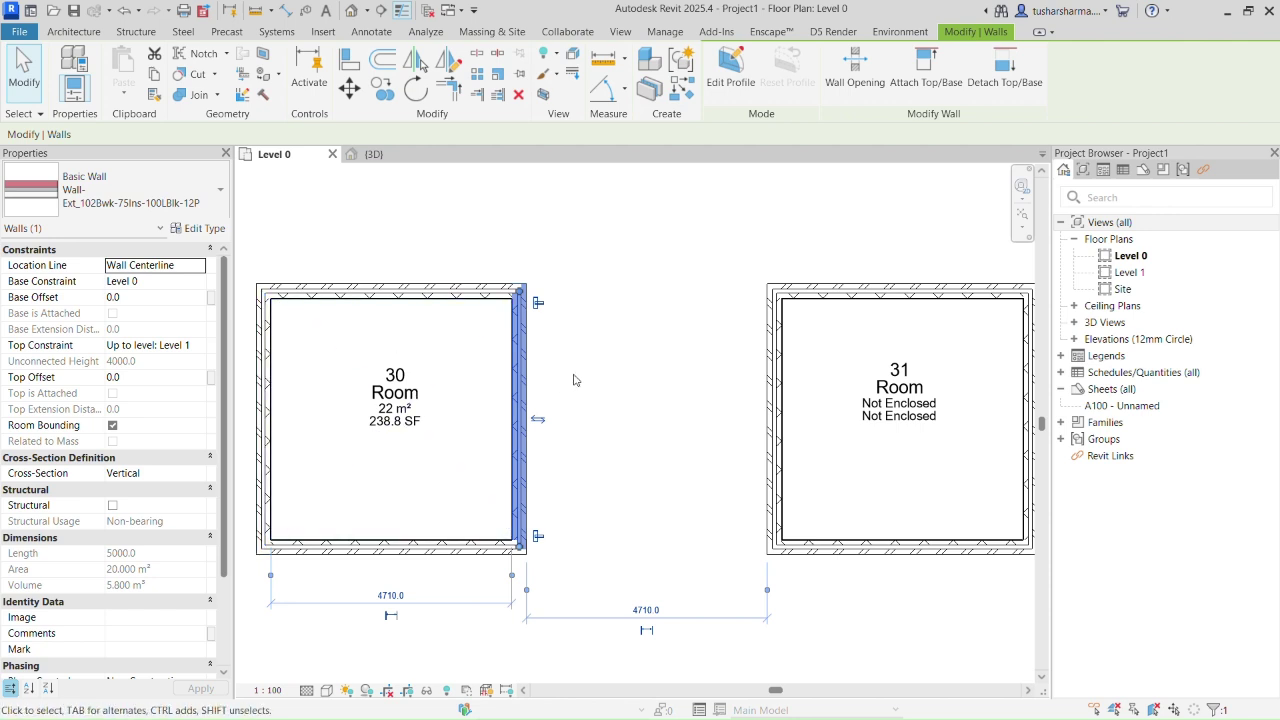
# Step: Tick Room Bounding for room 31's top and right walls after checking the others
pyautogui.scroll(3, 263, 380)
pyautogui.scroll(-1, 473, 375)
pyautogui.click(566, 272)
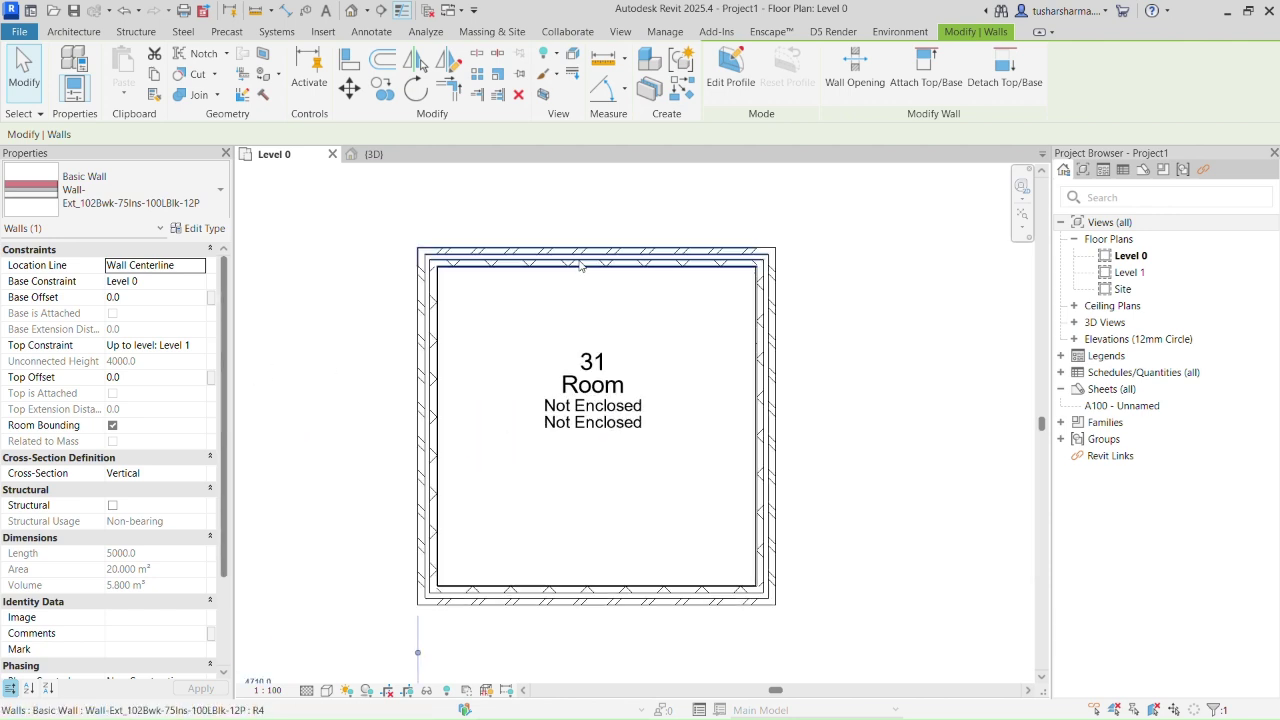
pyautogui.click(113, 425)
pyautogui.click(429, 503)
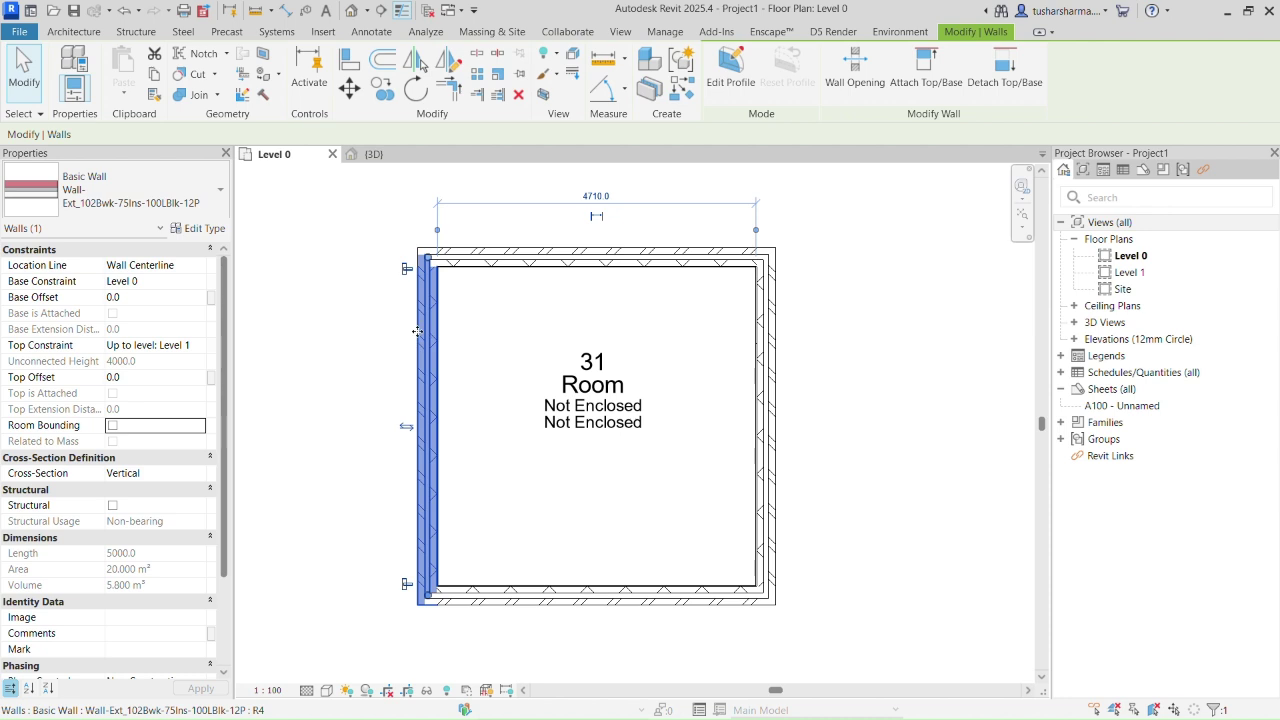
pyautogui.click(503, 593)
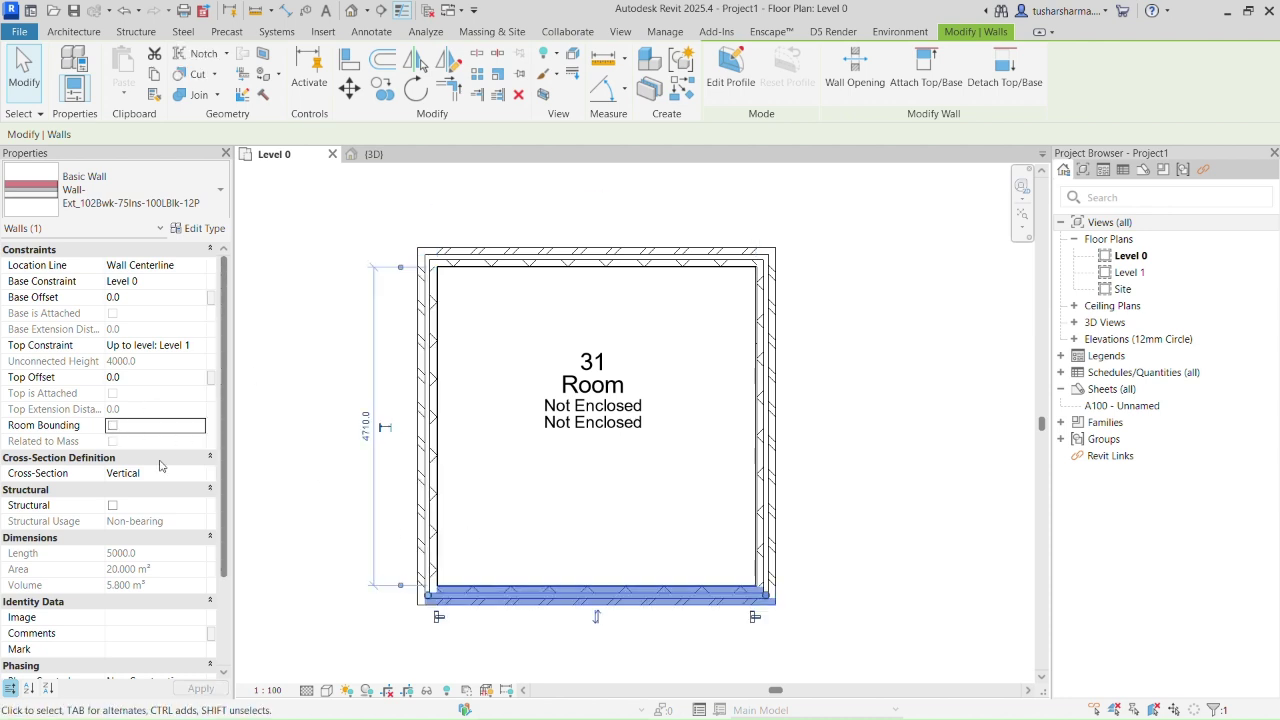
pyautogui.click(765, 400)
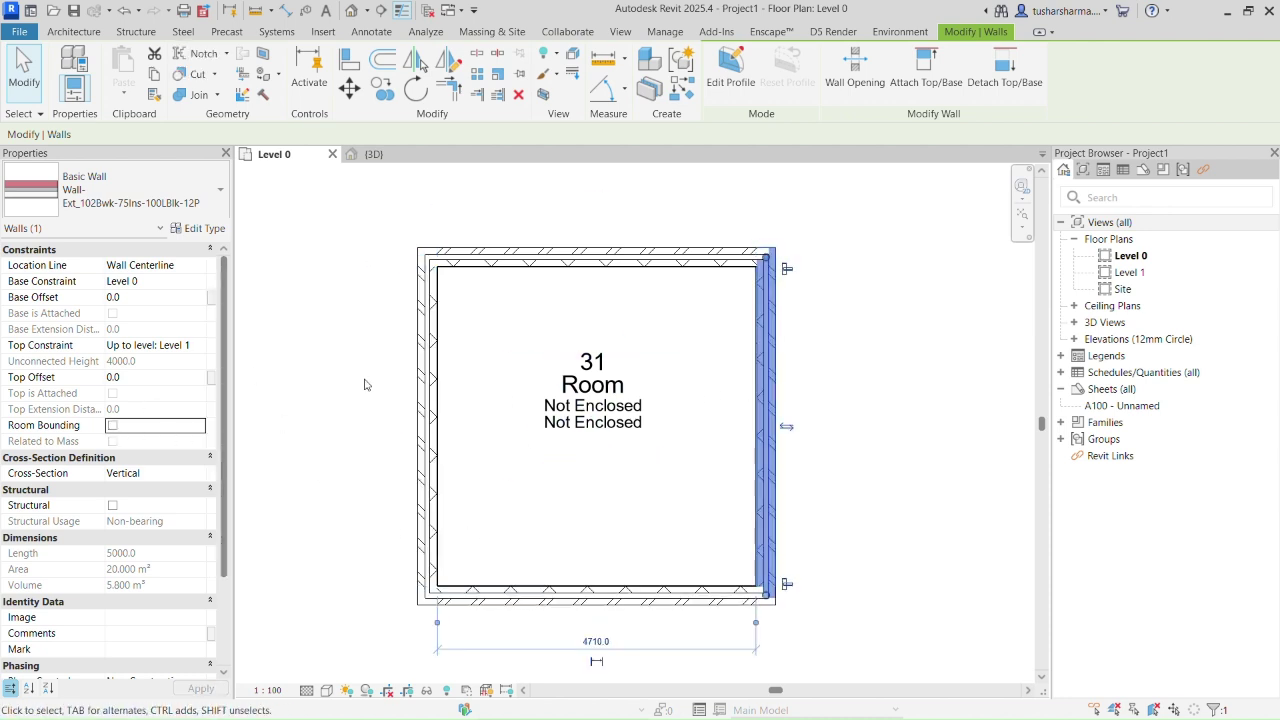
pyautogui.click(113, 426)
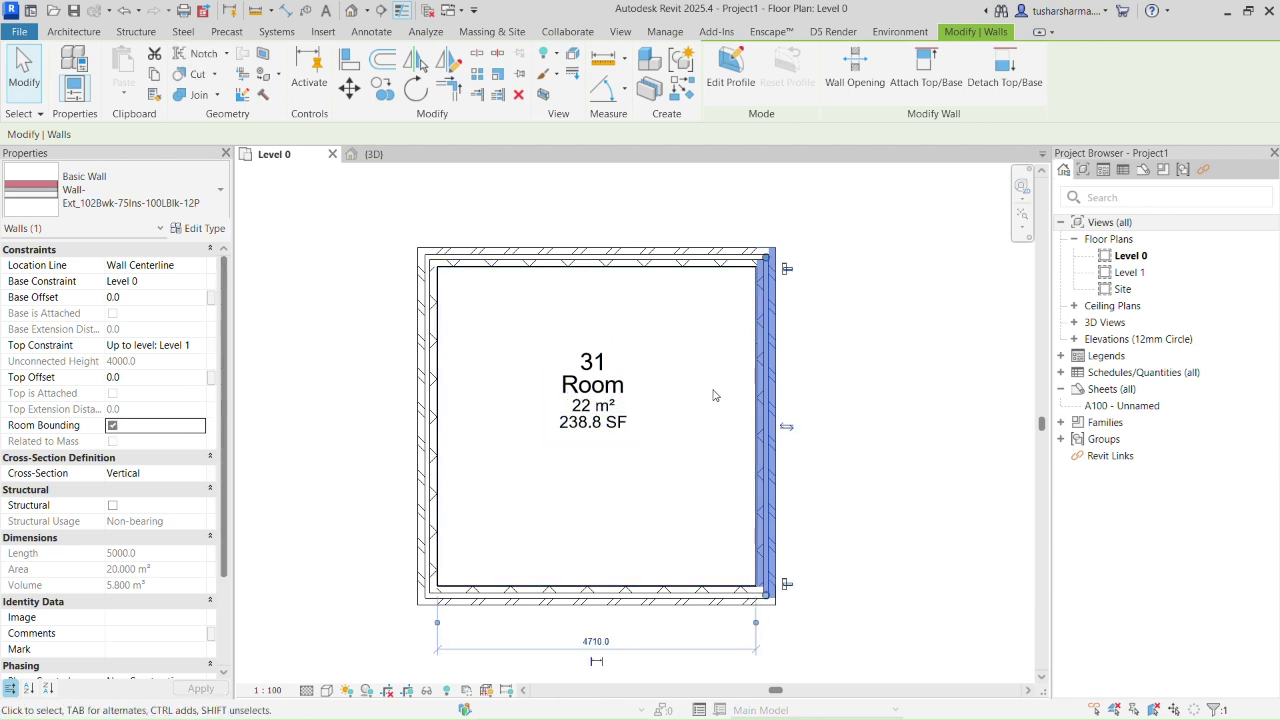
pyautogui.click(113, 425)
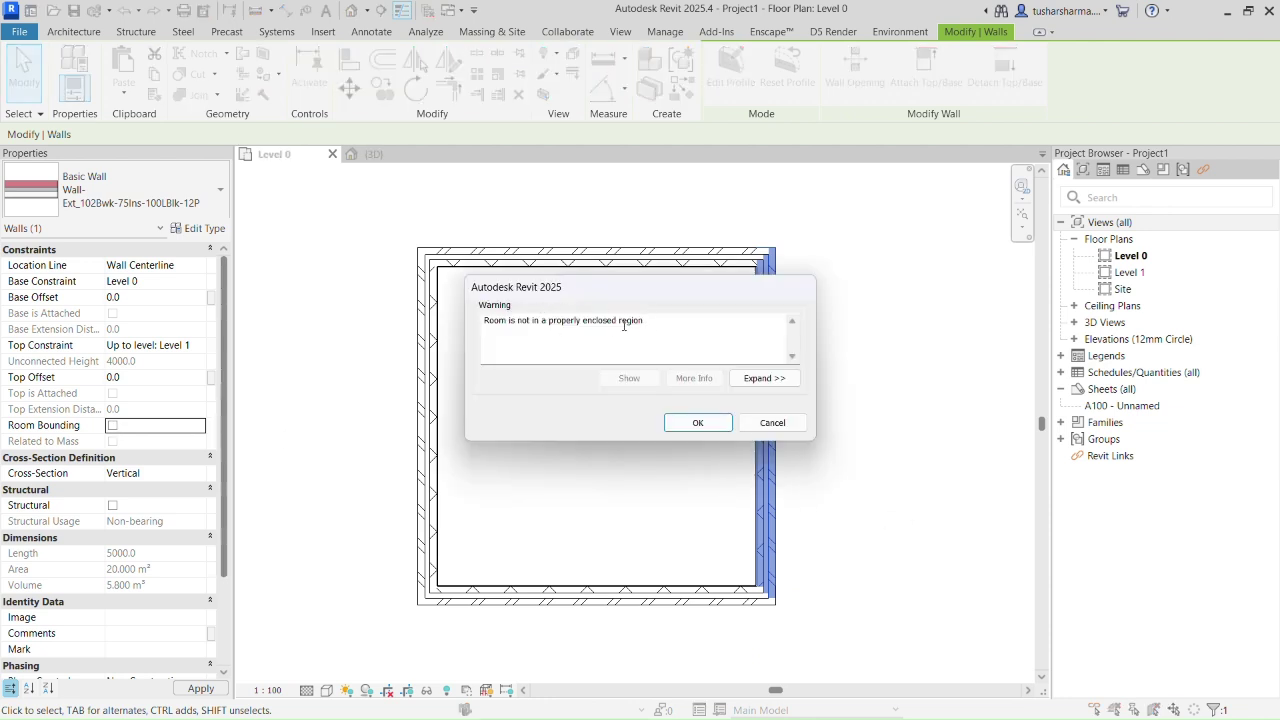
pyautogui.moveTo(649, 326); pyautogui.dragTo(488, 327)
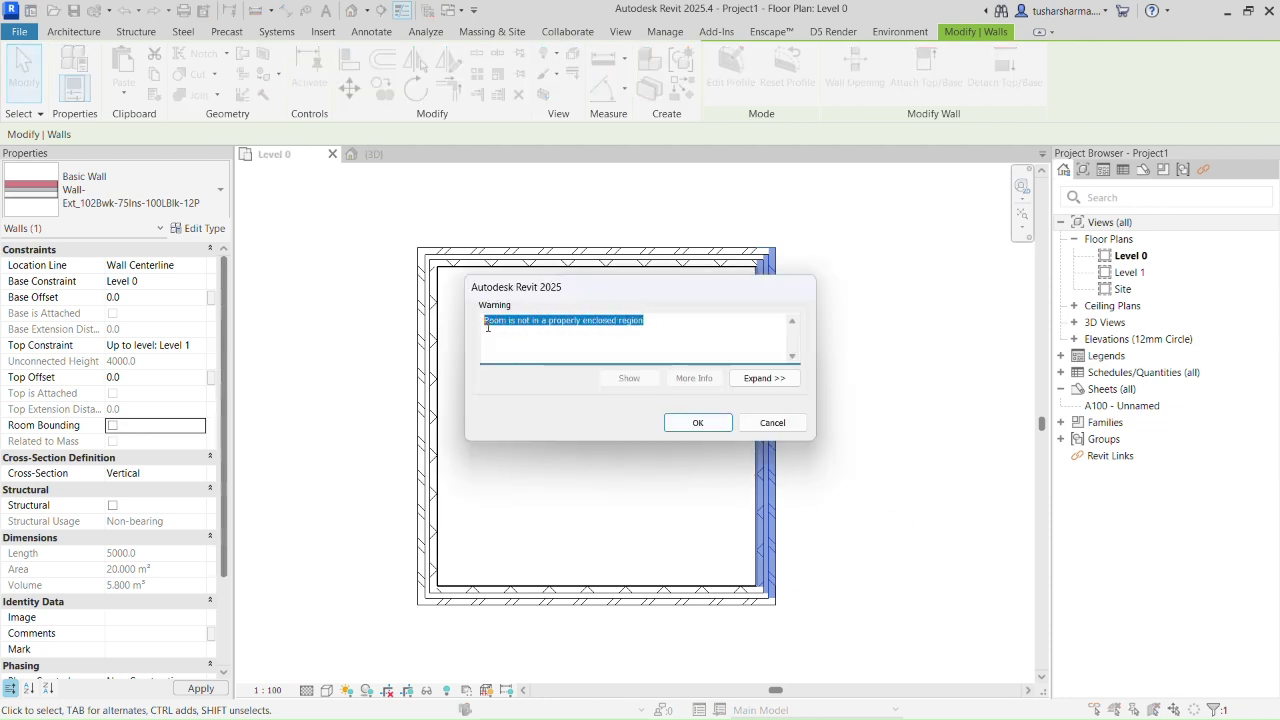
pyautogui.click(711, 420)
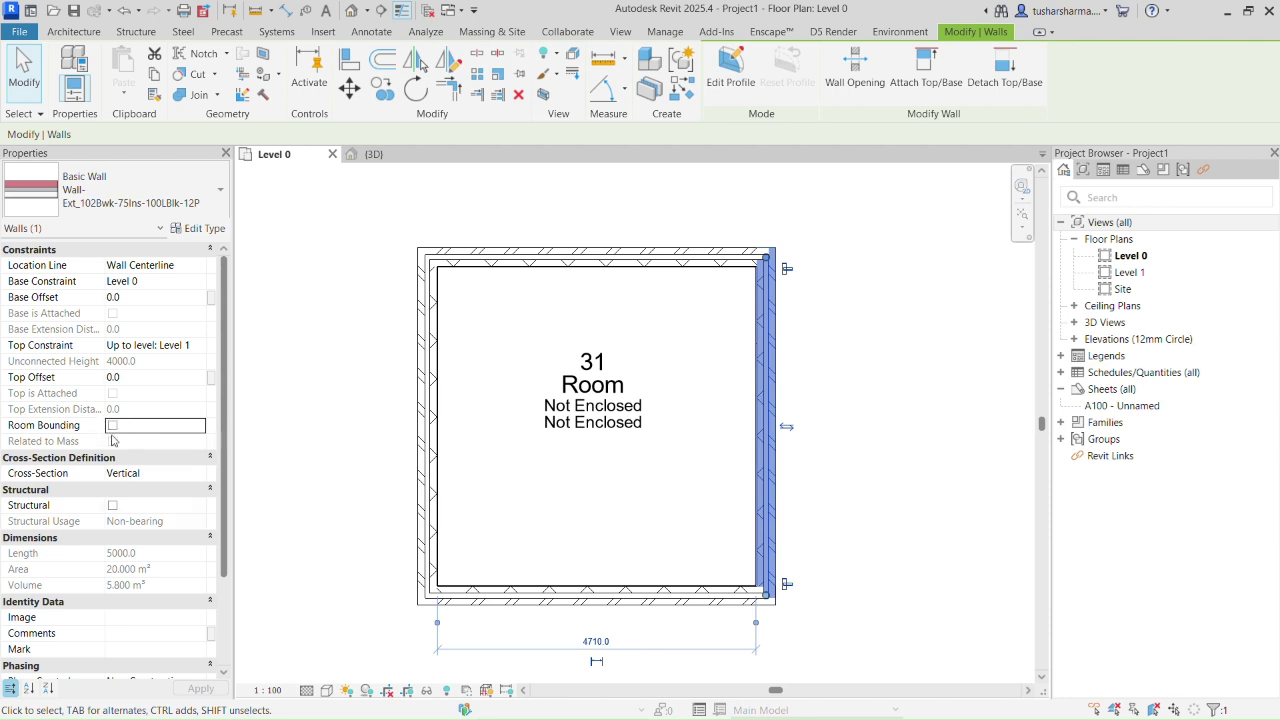
pyautogui.click(112, 425)
# Step: Pan to the empty middle enclosure and place room 32 inside it
pyautogui.scroll(-2, 622, 381)
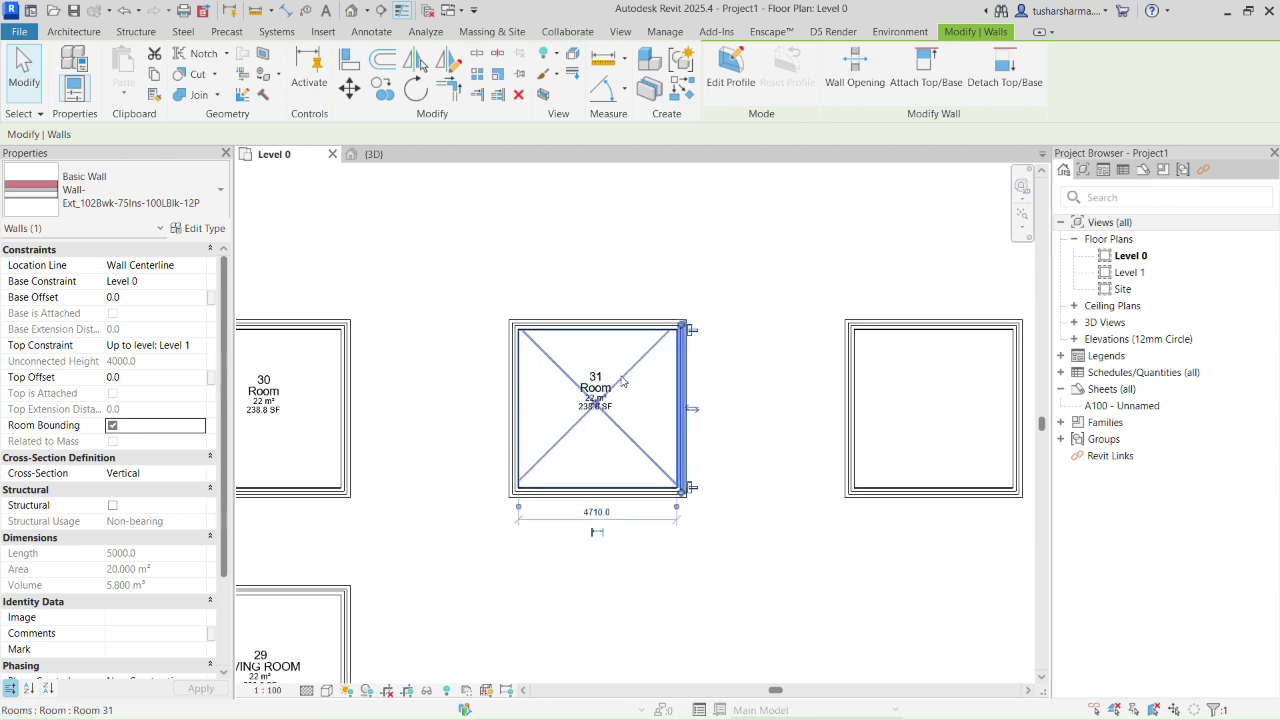
pyautogui.press('Escape')
pyautogui.scroll(-2, 572, 345)
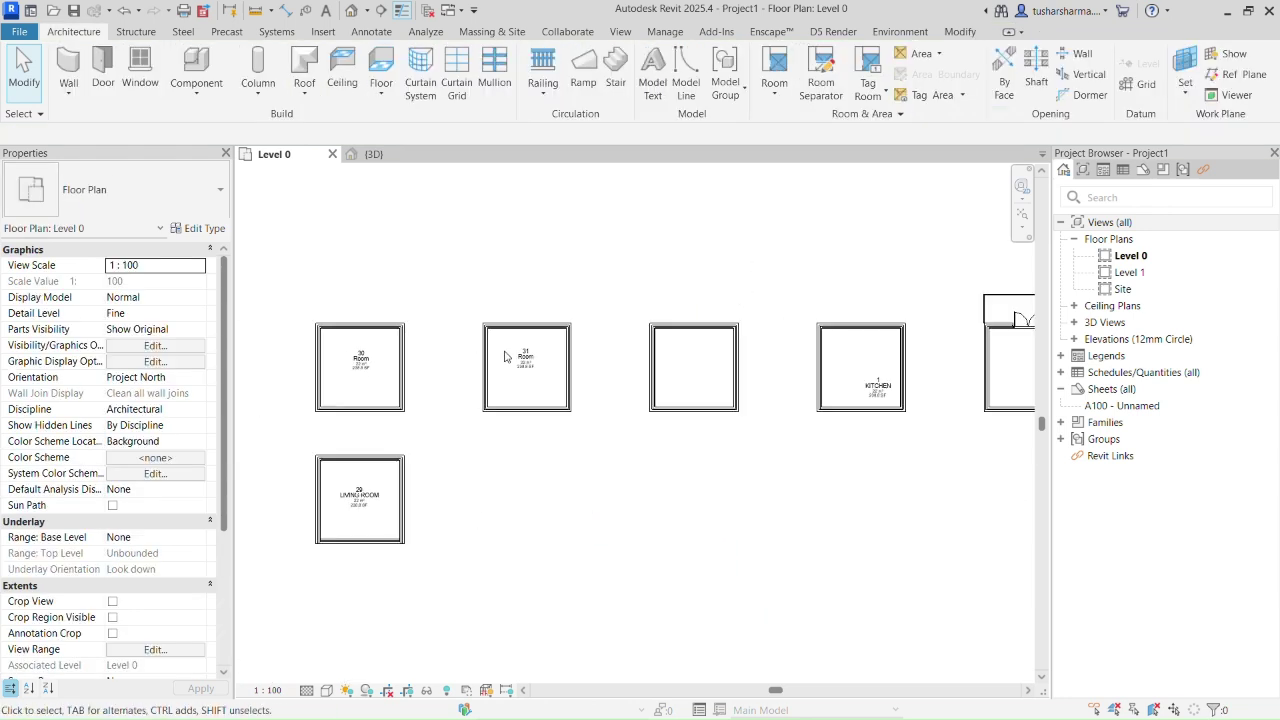
pyautogui.moveTo(600, 360); pyautogui.dragTo(500, 380, button='middle')
pyautogui.scroll(2, 560, 385)
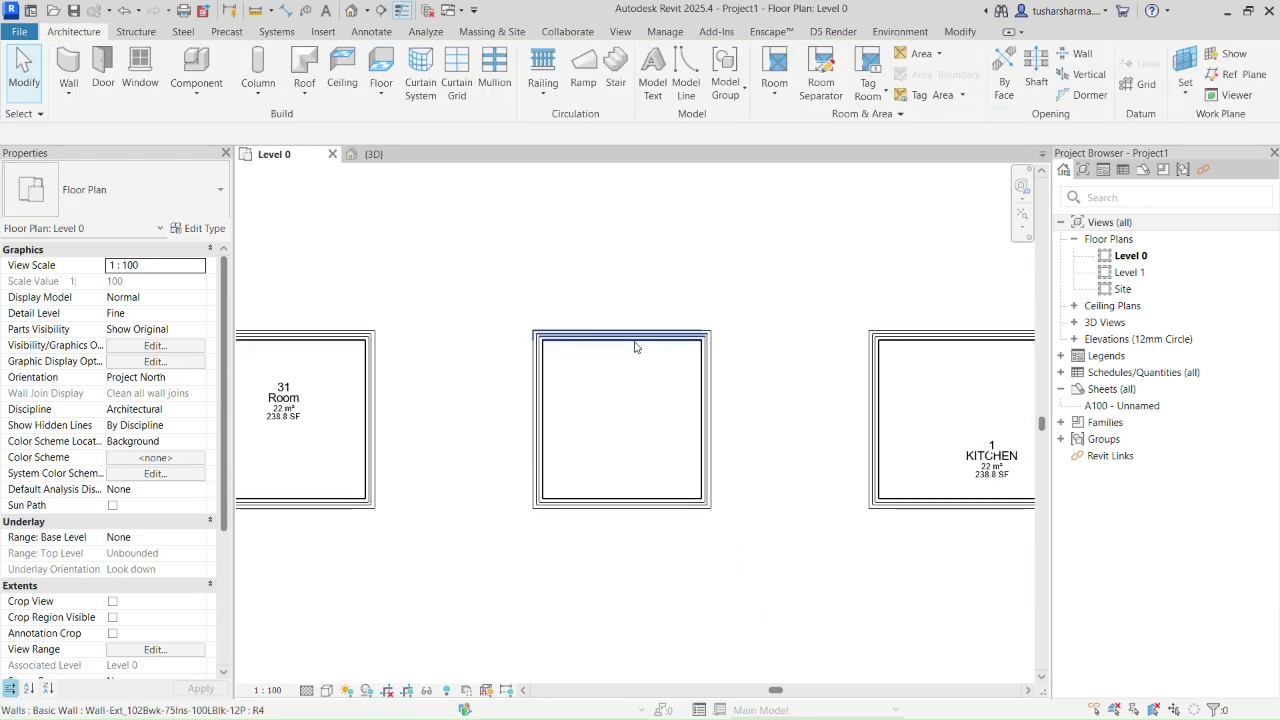
pyautogui.scroll(2, 628, 340)
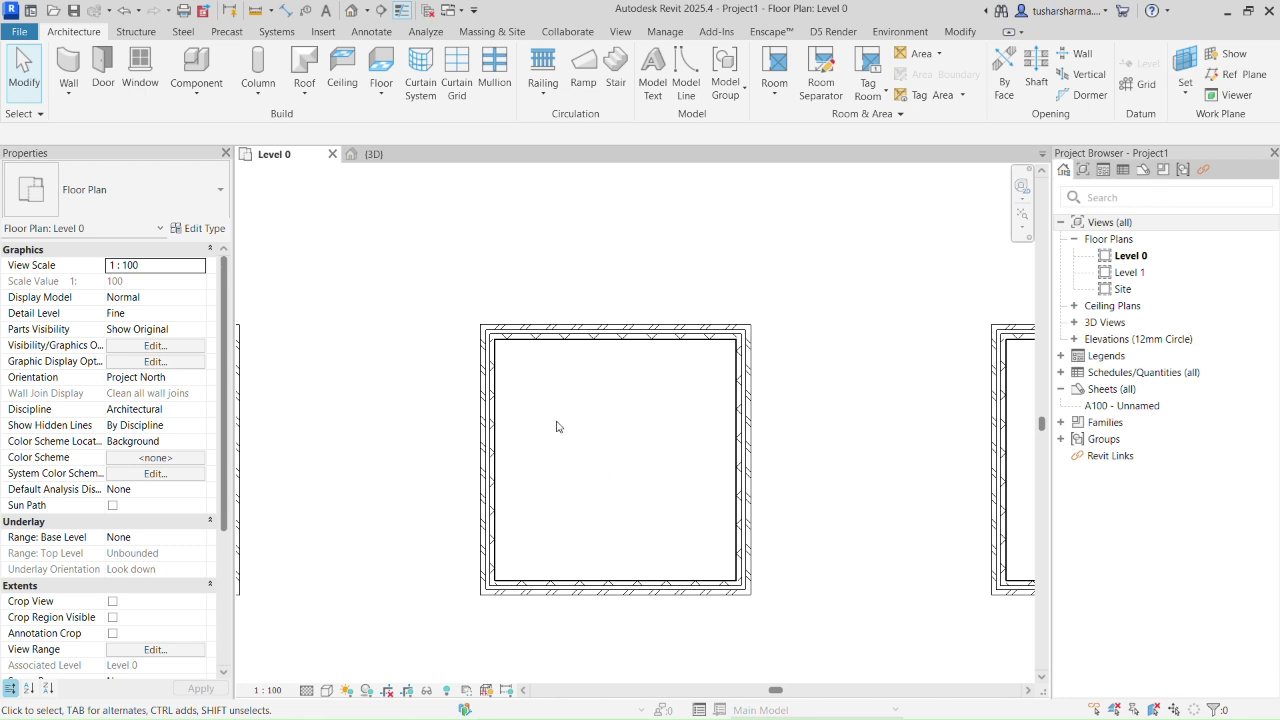
pyautogui.click(771, 68)
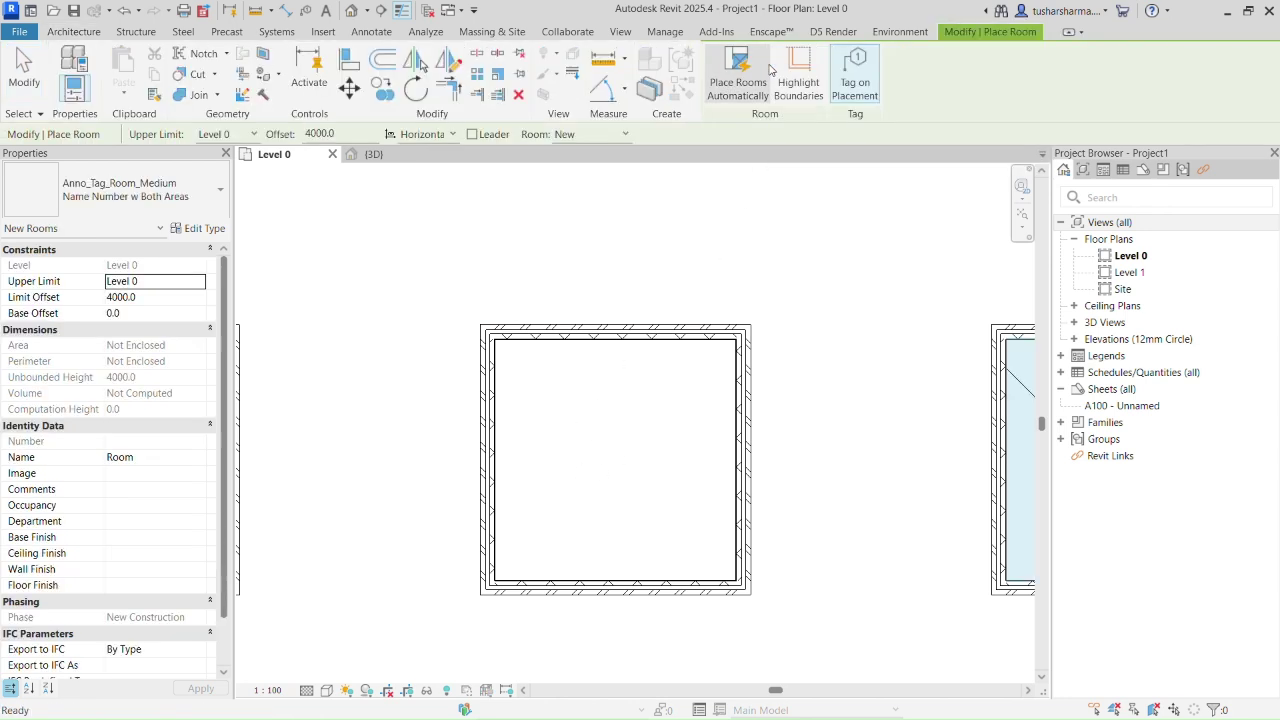
pyautogui.click(617, 456)
pyautogui.press('Escape')
pyautogui.press('Escape')
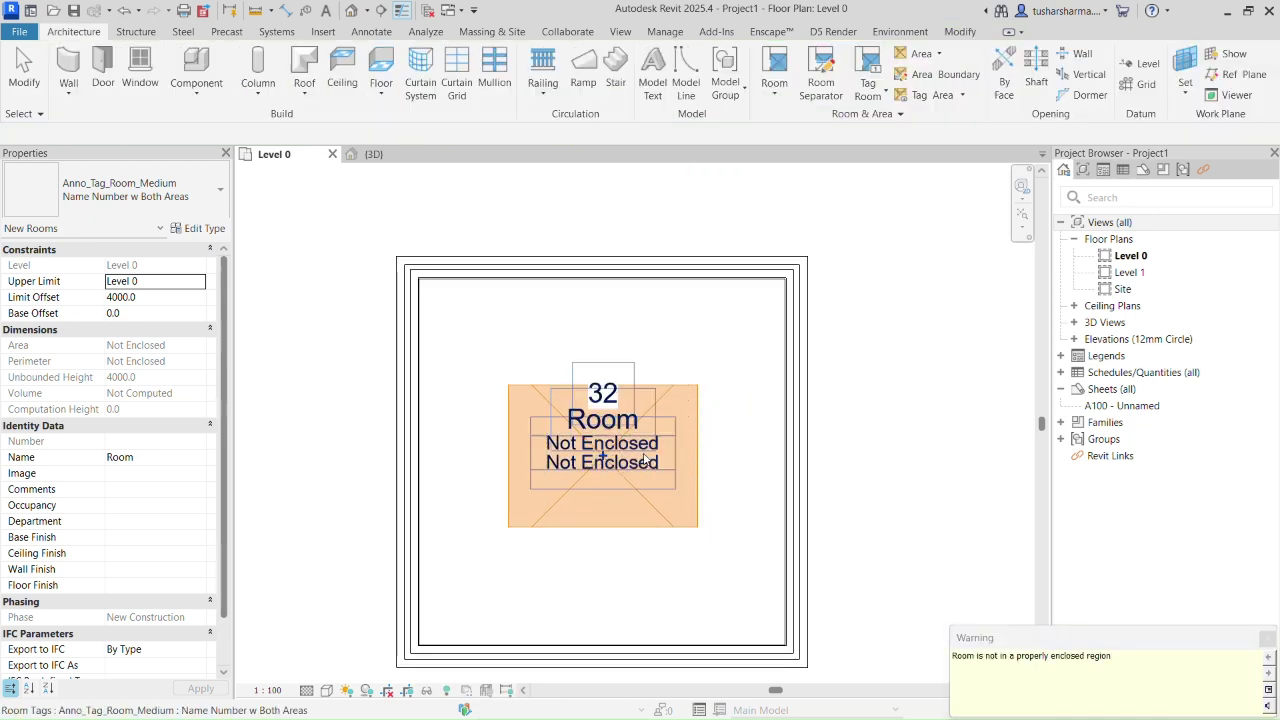
pyautogui.scroll(-3, 560, 420)
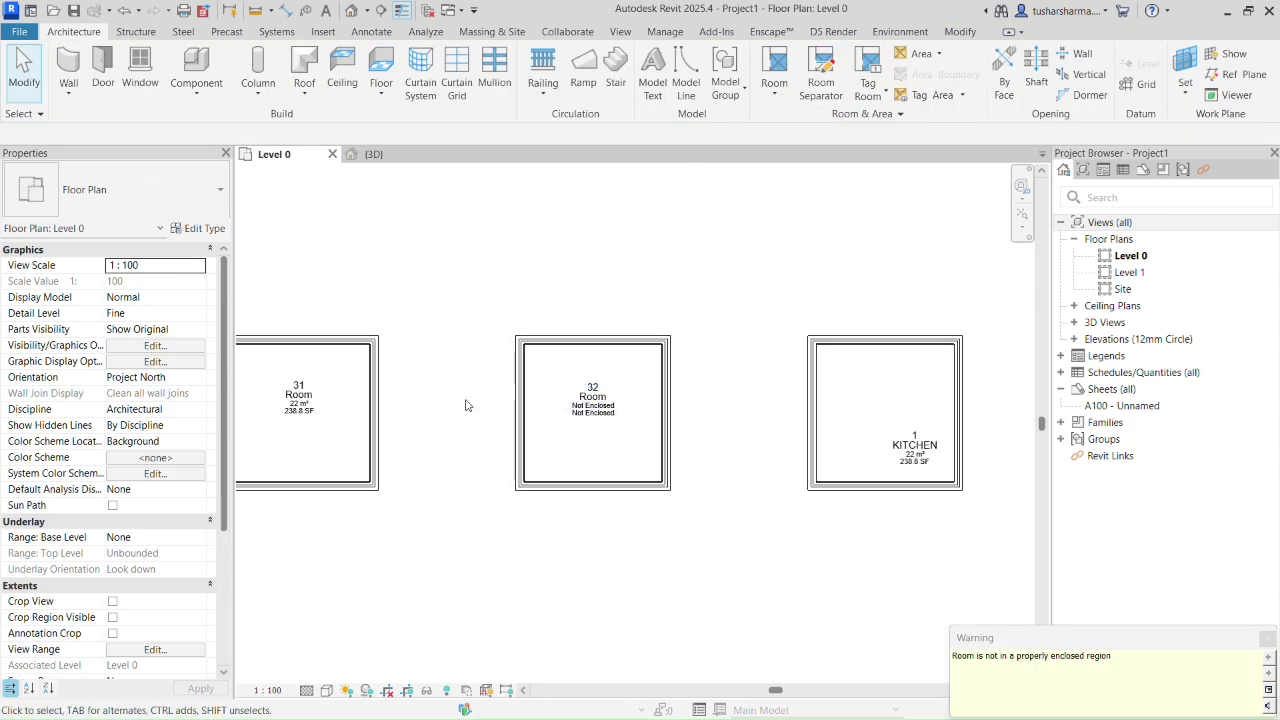
pyautogui.scroll(3, 590, 330)
# Step: Inspect room 32's four walls, note the top wall's 500 base offset, and view it in 3D
pyautogui.click(590, 322)
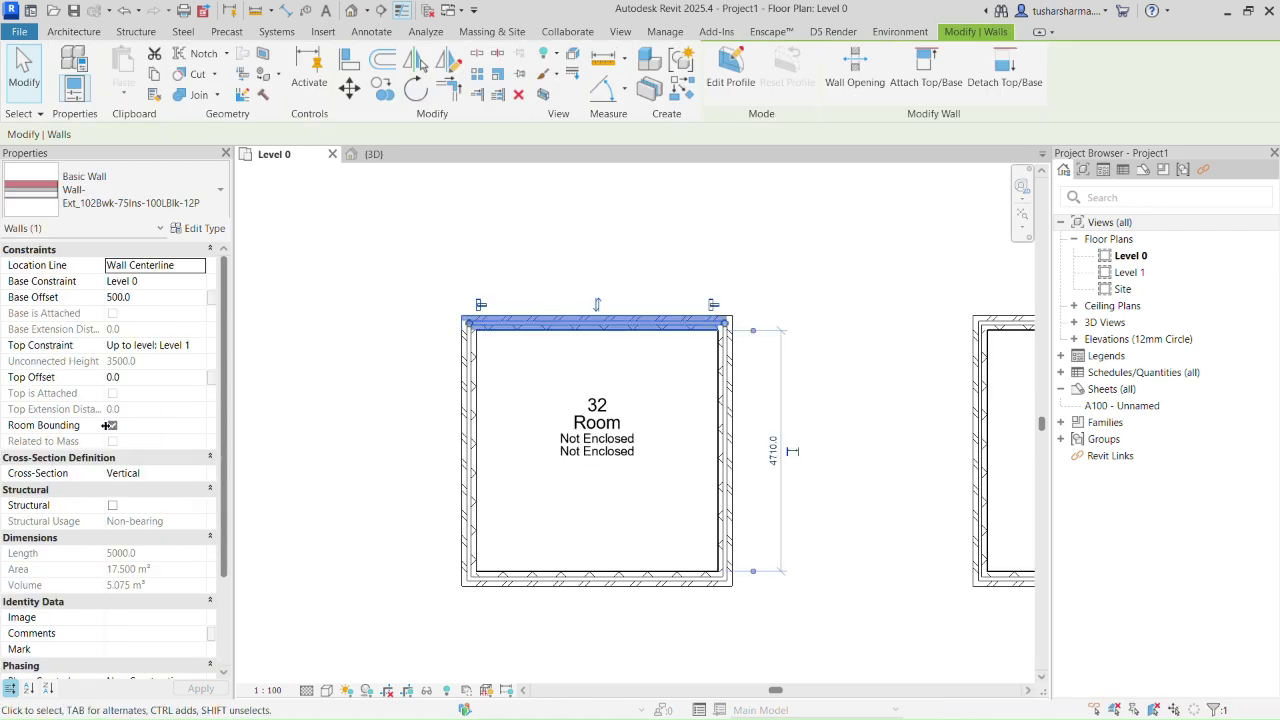
pyautogui.click(469, 450)
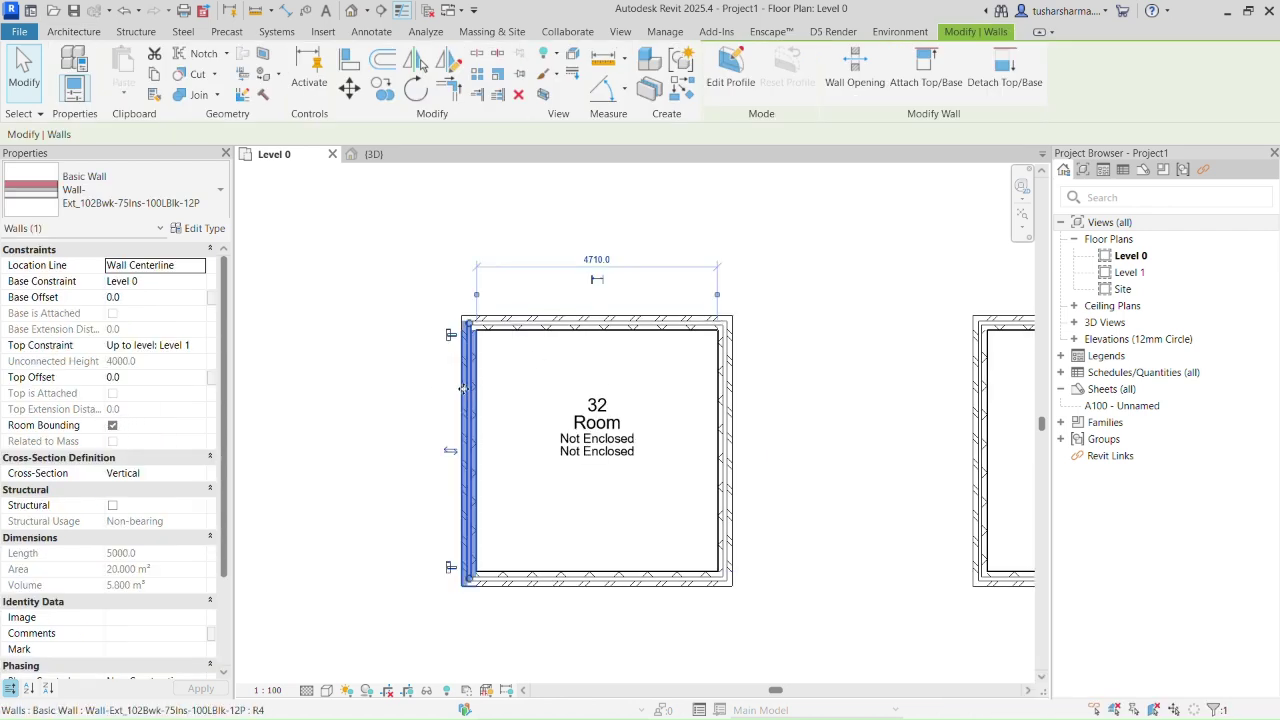
pyautogui.click(588, 578)
pyautogui.click(726, 452)
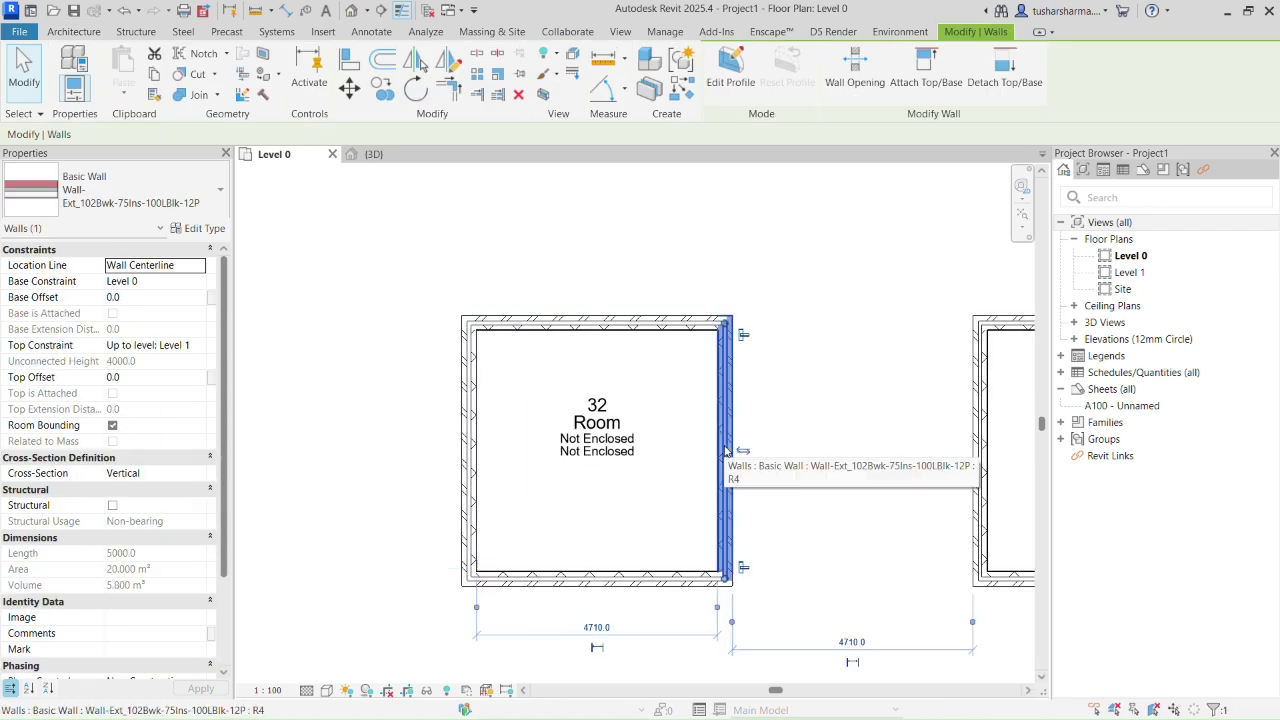
pyautogui.click(568, 326)
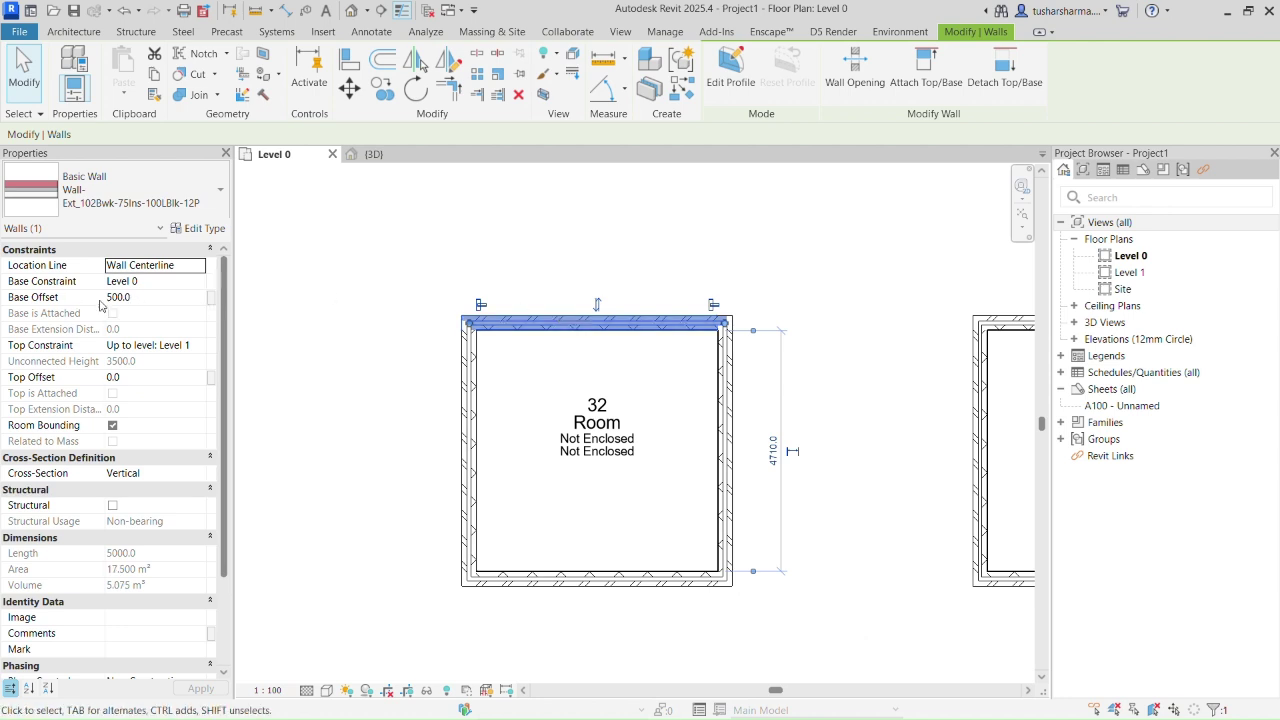
pyautogui.click(269, 321)
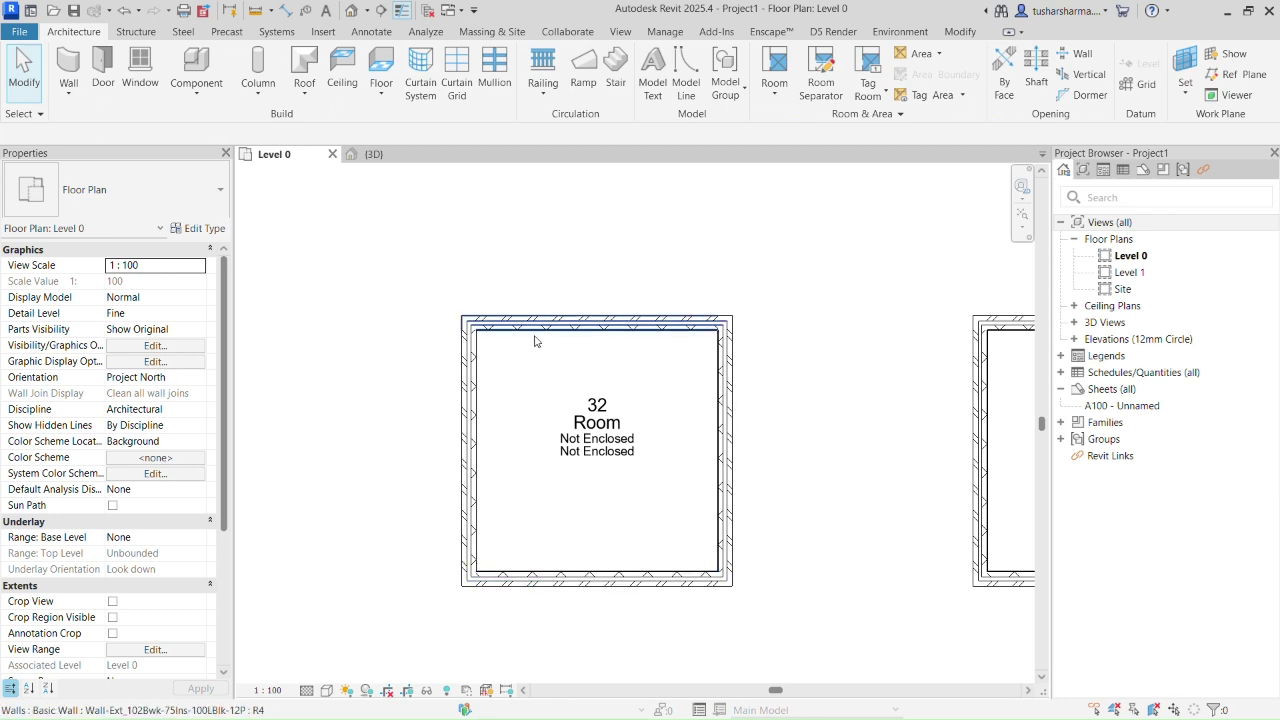
pyautogui.click(372, 154)
# Step: Set the brick wall's base offset to 1 and check the room on Level 0
pyautogui.click(600, 346)
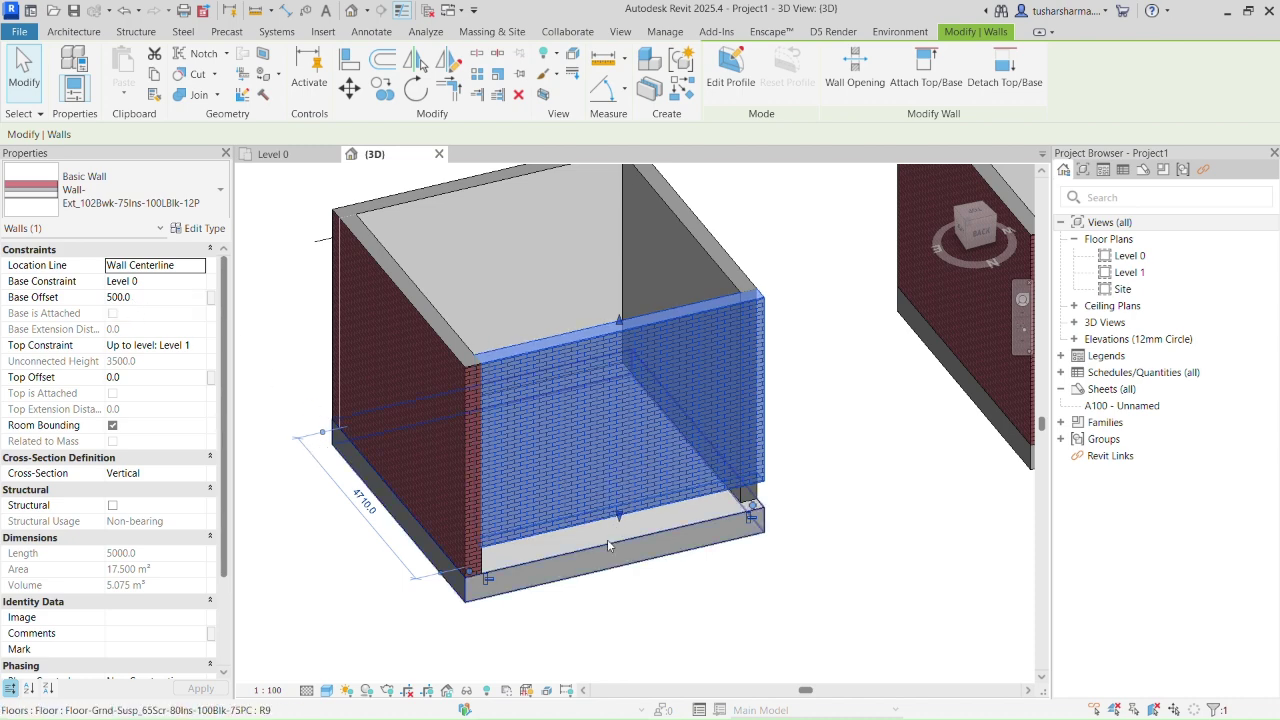
pyautogui.scroll(3, 610, 540)
pyautogui.click(153, 297)
pyautogui.write('1')
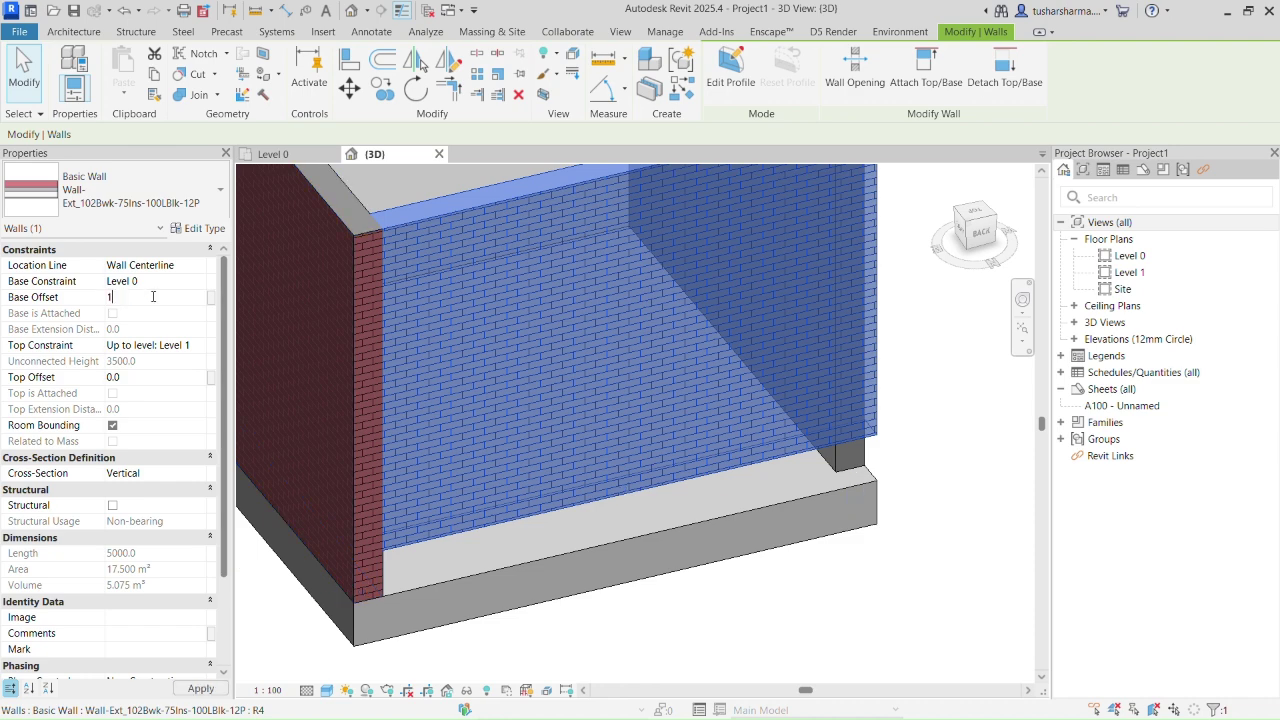
pyautogui.press('Return')
pyautogui.click(273, 154)
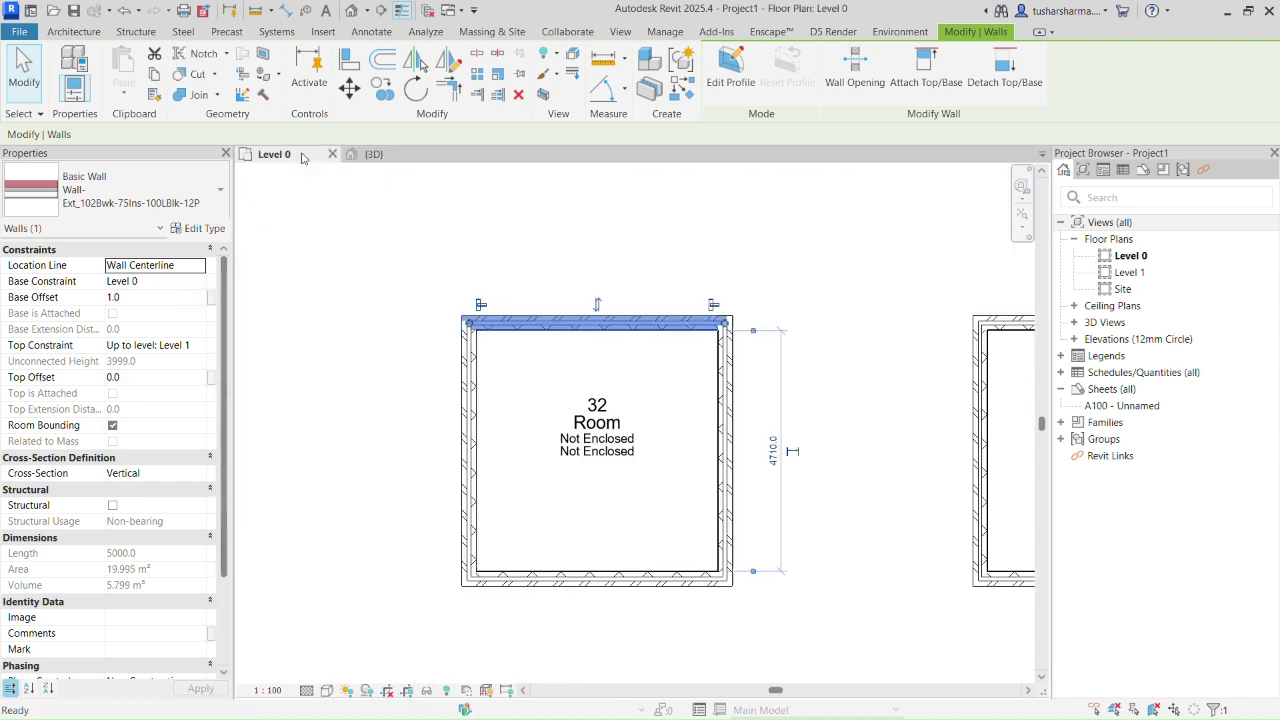
pyautogui.click(606, 500)
pyautogui.click(604, 531)
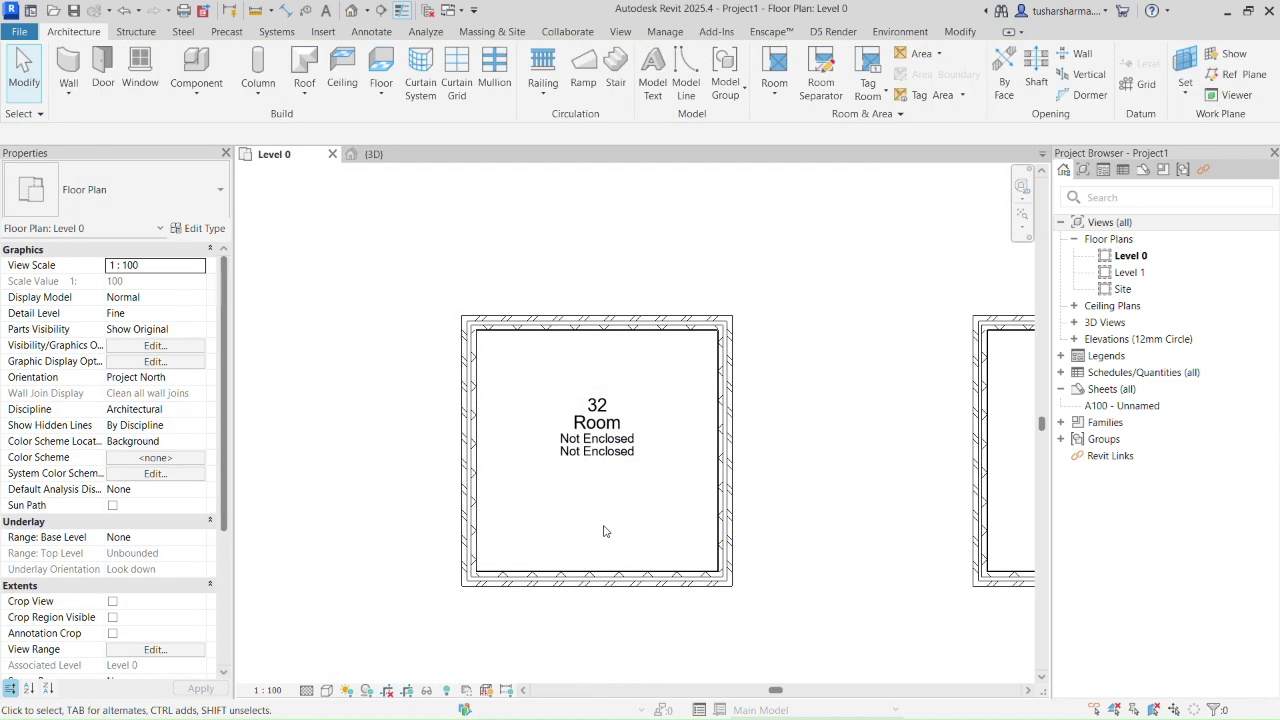
# Step: In 3D, change the brick wall's base offset to 100 and orbit to inspect it
pyautogui.click(373, 154)
pyautogui.scroll(5, 602, 540)
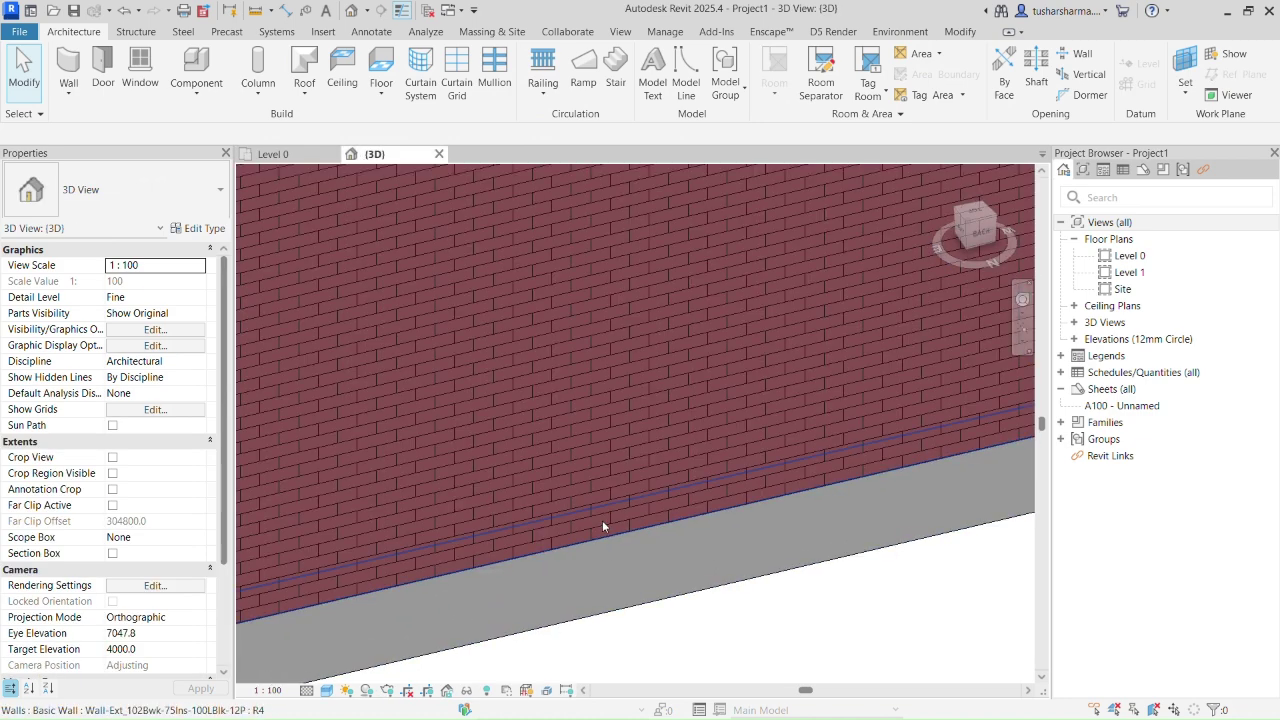
pyautogui.click(475, 466)
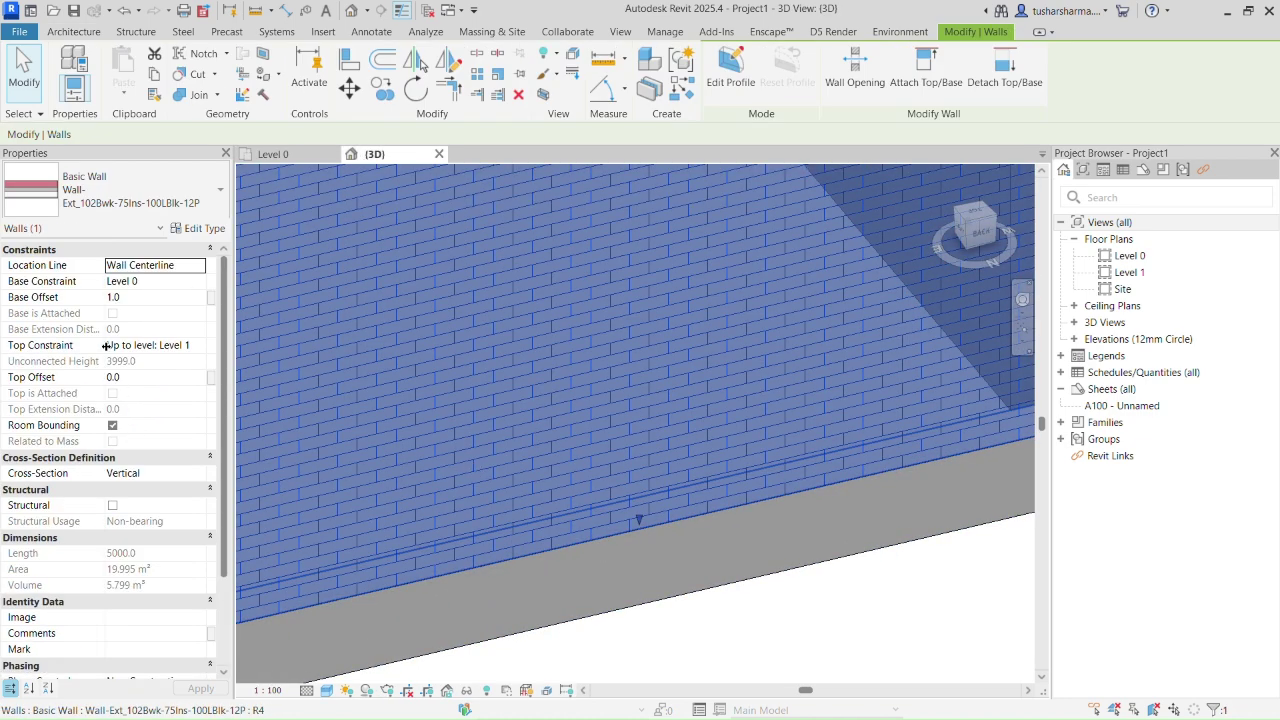
pyautogui.click(150, 298)
pyautogui.write('100')
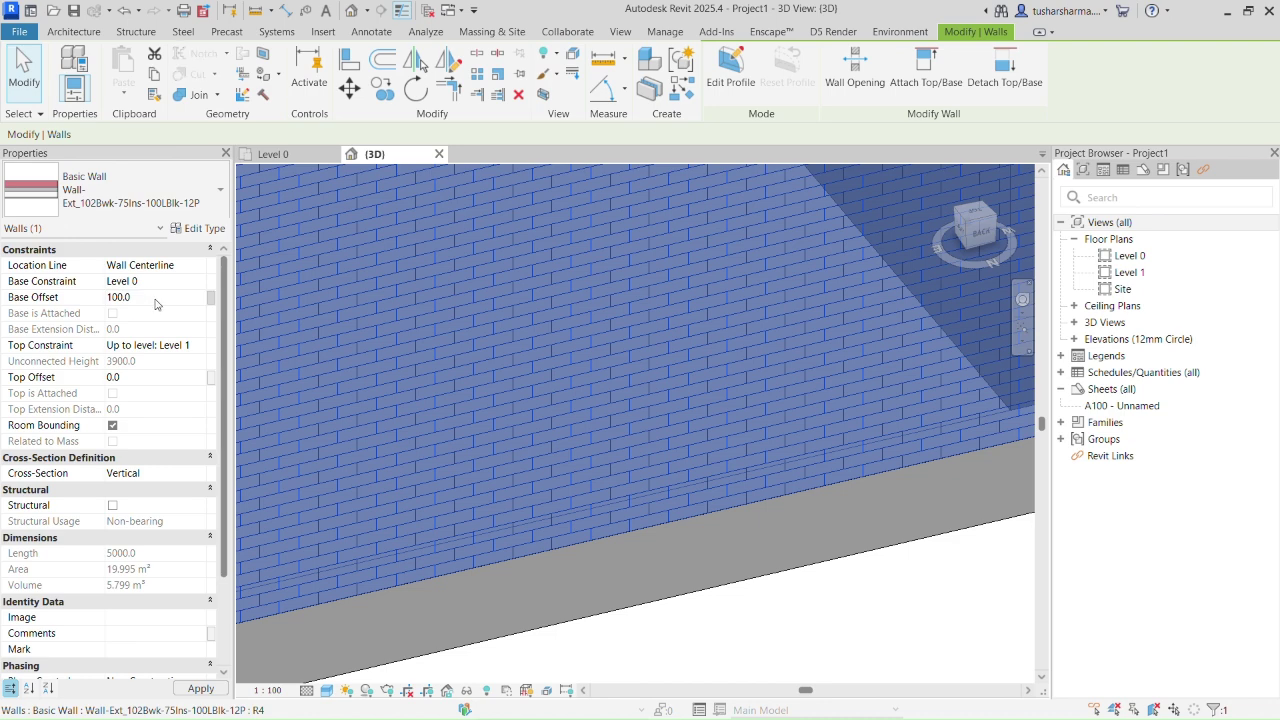
pyautogui.press('Escape')
pyautogui.scroll(5, 605, 494)
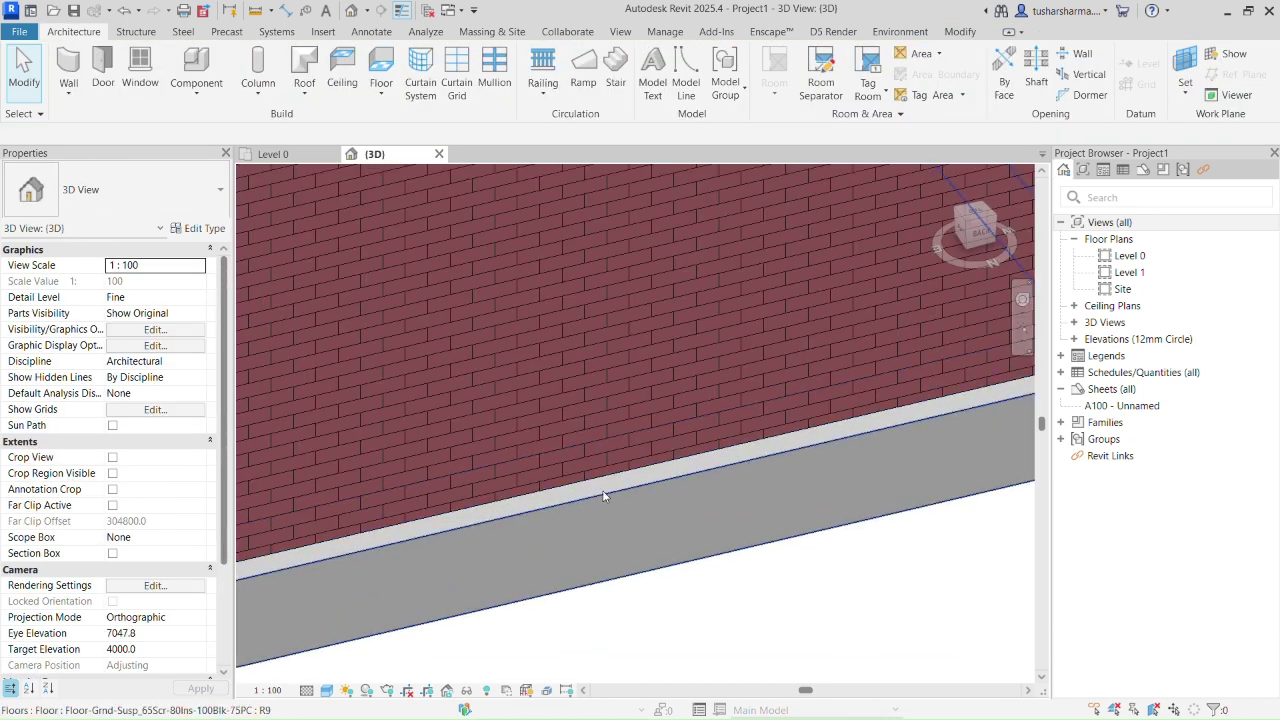
pyautogui.scroll(-3, 600, 492)
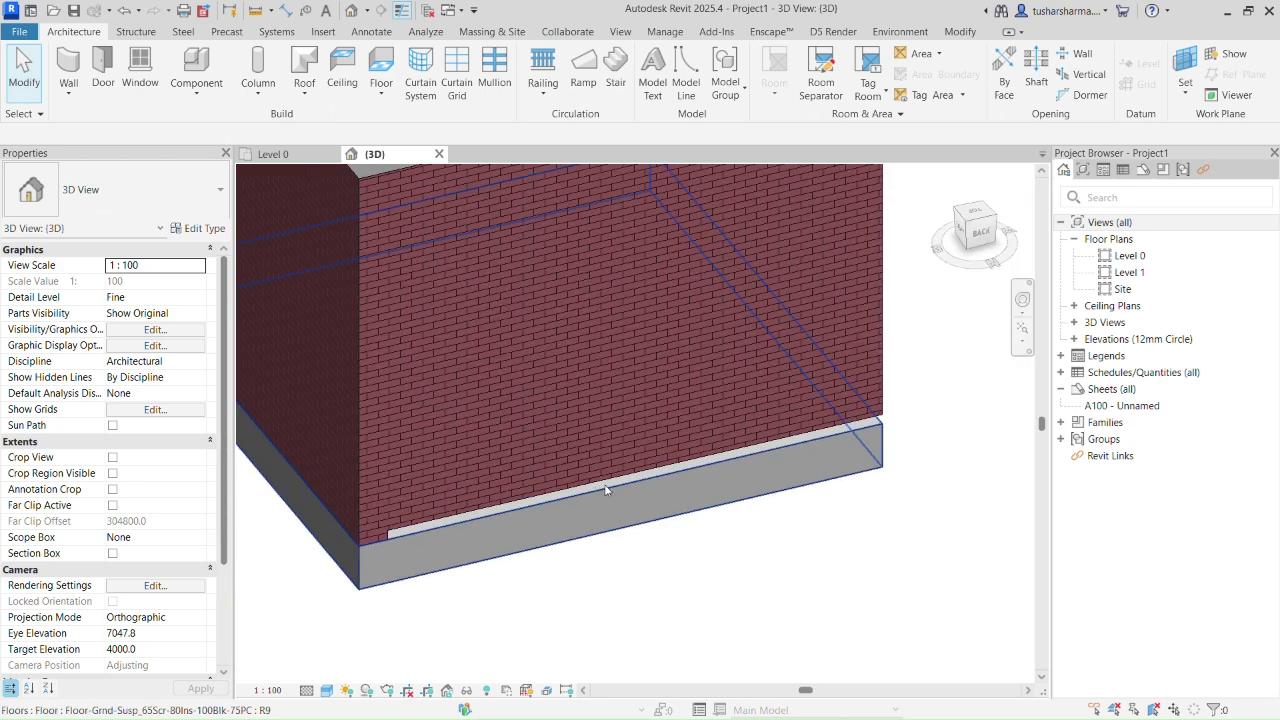
pyautogui.keyDown('shift'); pyautogui.moveTo(612, 483); pyautogui.dragTo(657, 480, button='middle'); pyautogui.keyUp('shift')
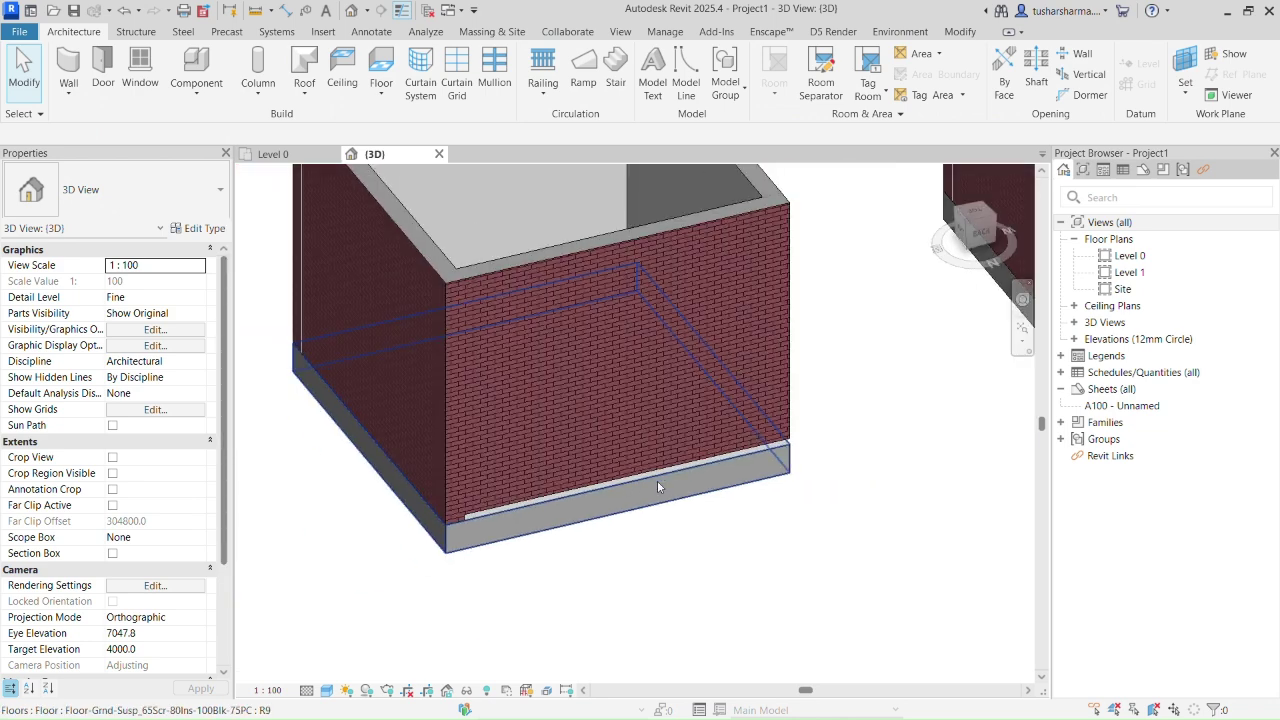
# Step: Delete room 32 from the Level 0 plan and start placing a new room
pyautogui.click(275, 154)
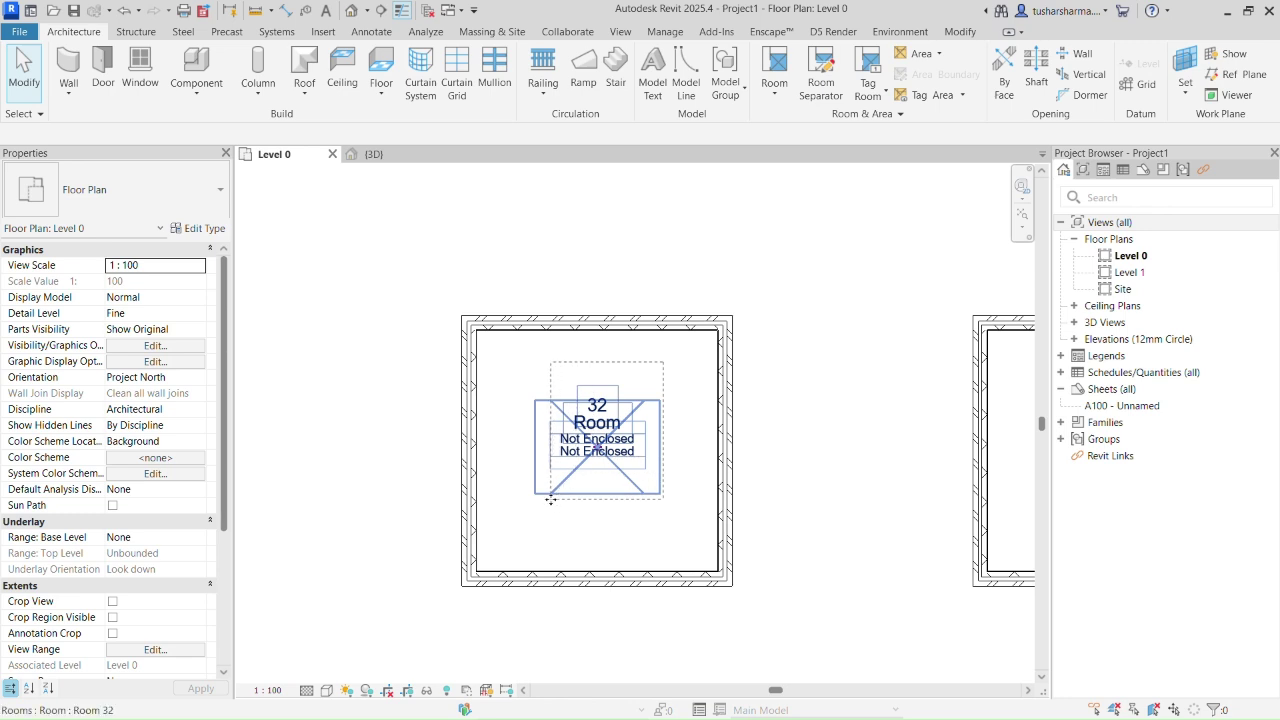
pyautogui.click(580, 477)
pyautogui.press('Delete')
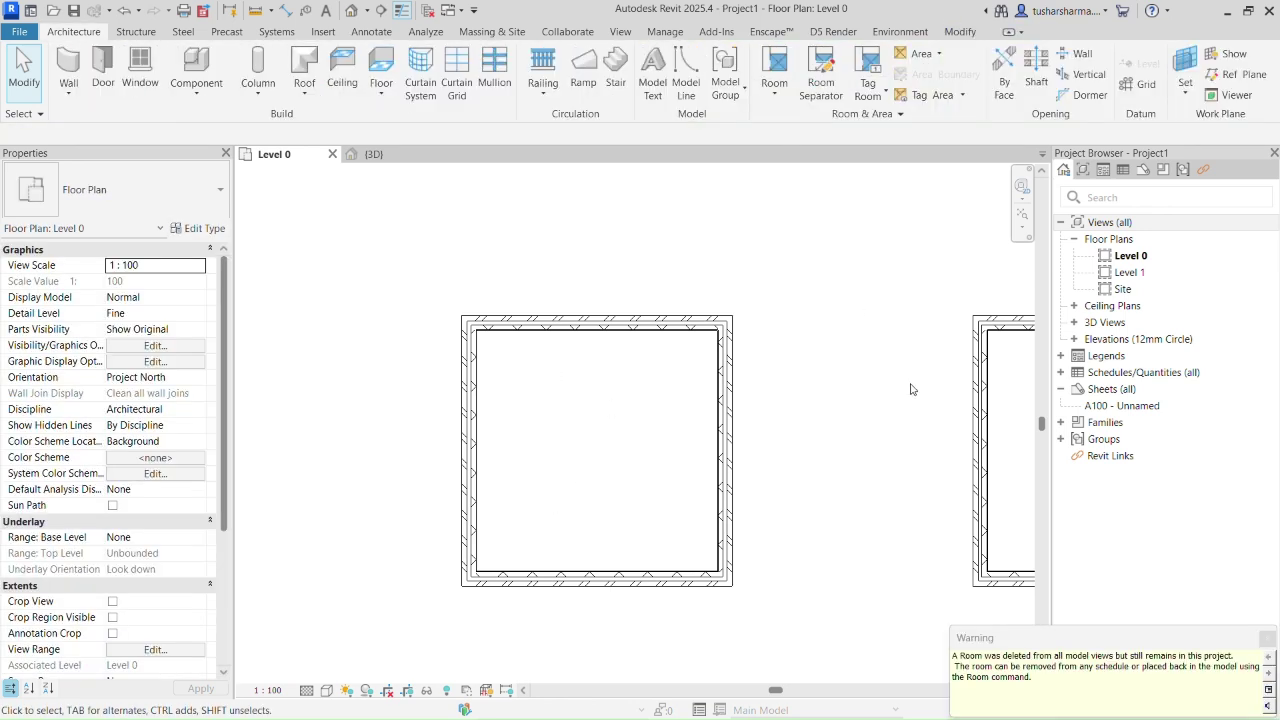
pyautogui.click(774, 70)
# Step: Place room 33 inside the walls, which still reports not enclosed
pyautogui.click(603, 447)
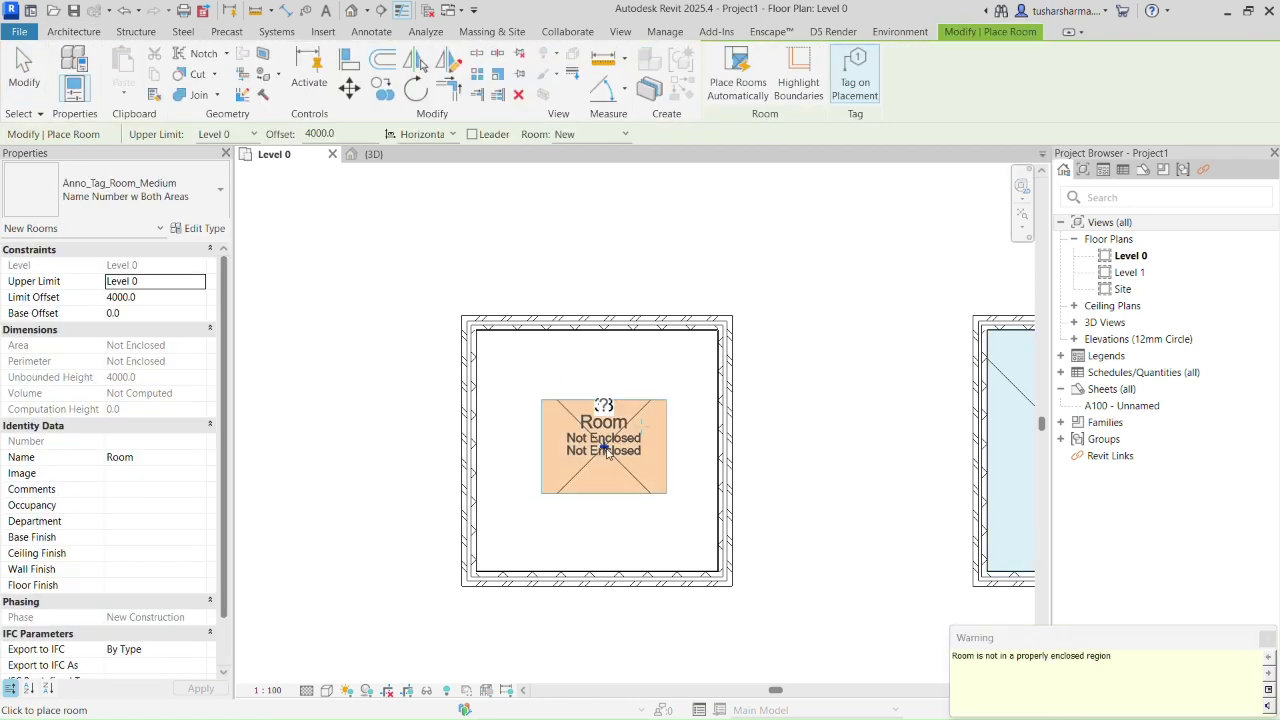
pyautogui.moveTo(1110, 656); pyautogui.dragTo(949, 657)
pyautogui.press('Escape')
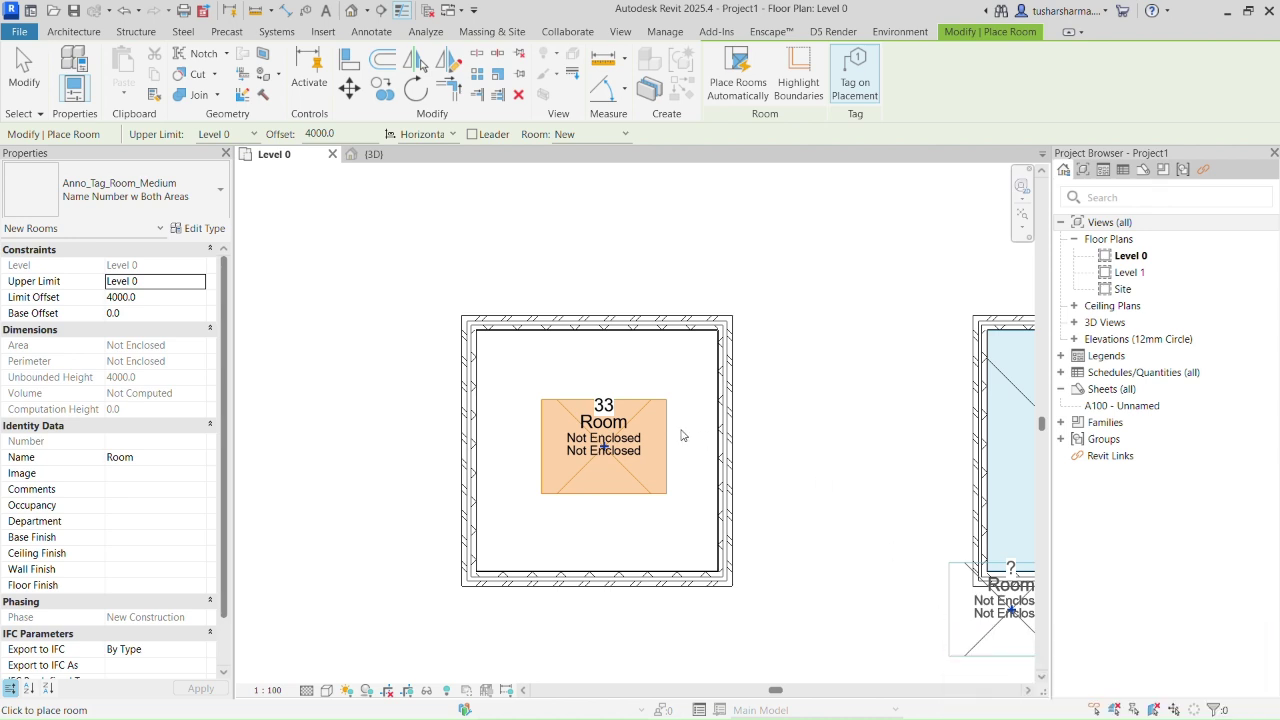
pyautogui.press('Escape')
# Step: Reset the top wall's base offset to 0 so room 33 reads 22 m²
pyautogui.click(618, 325)
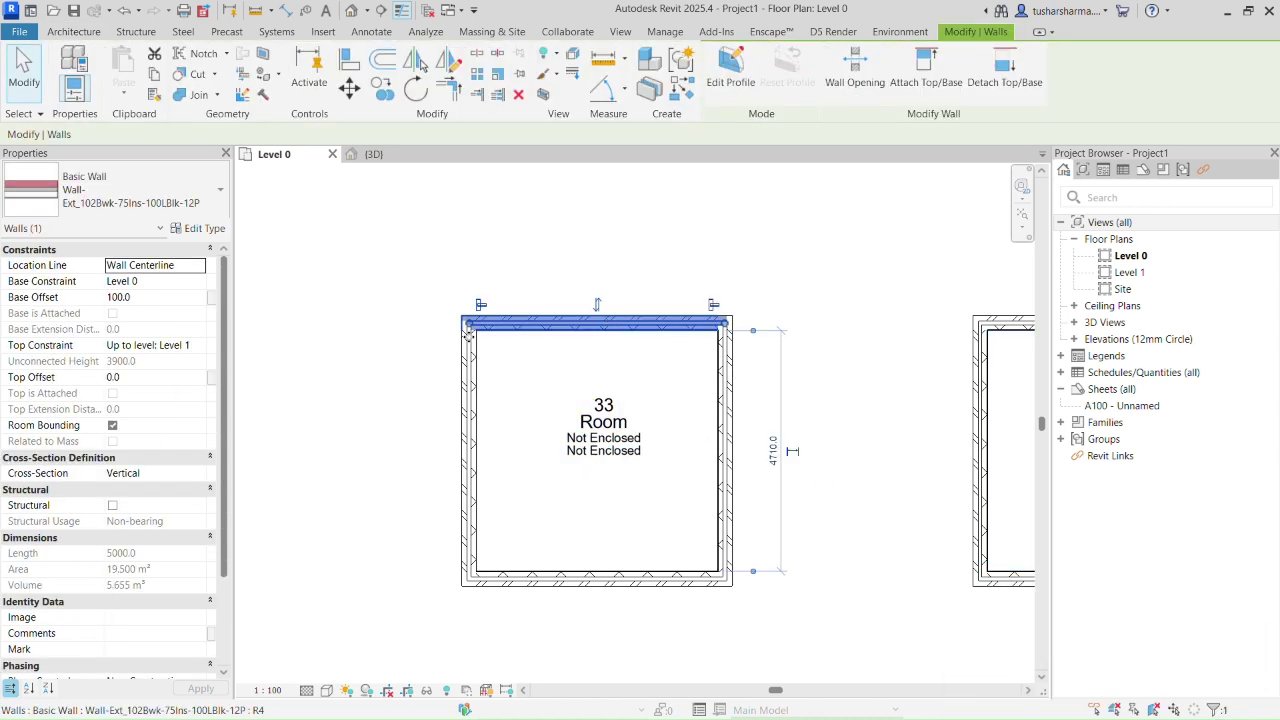
pyautogui.click(466, 362)
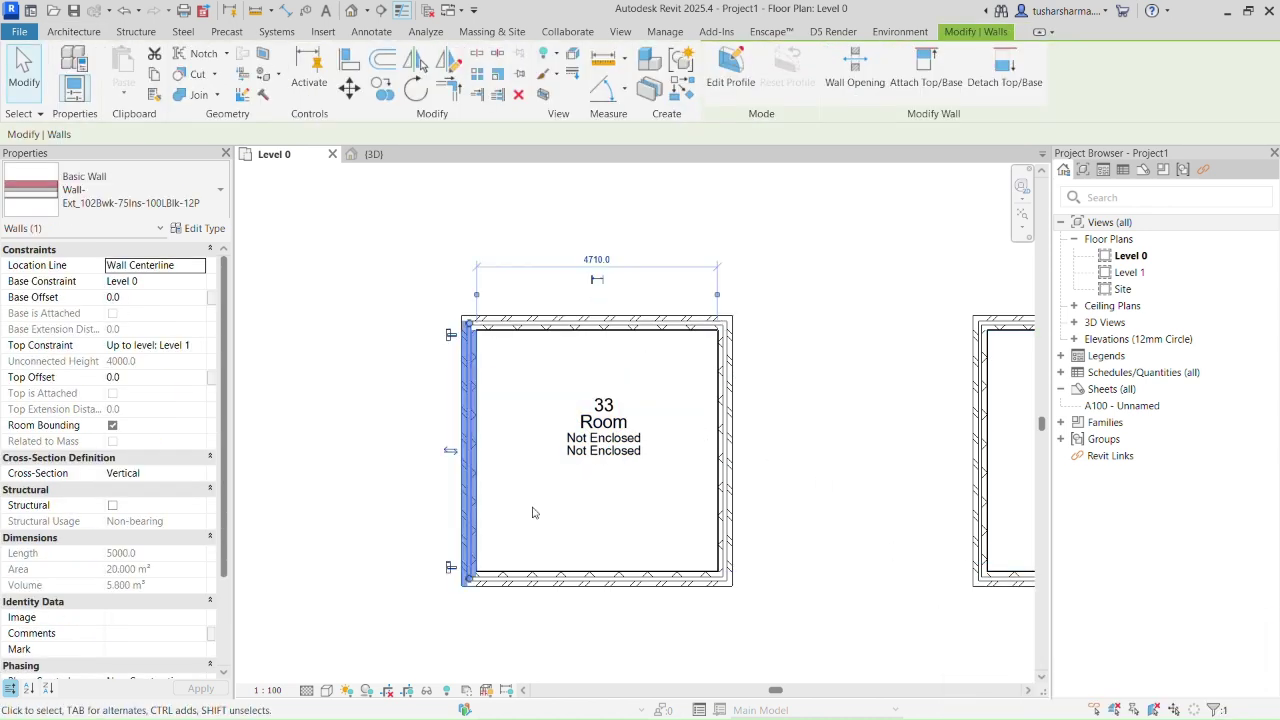
pyautogui.click(548, 323)
pyautogui.click(157, 297)
pyautogui.write('0')
pyautogui.press('Return')
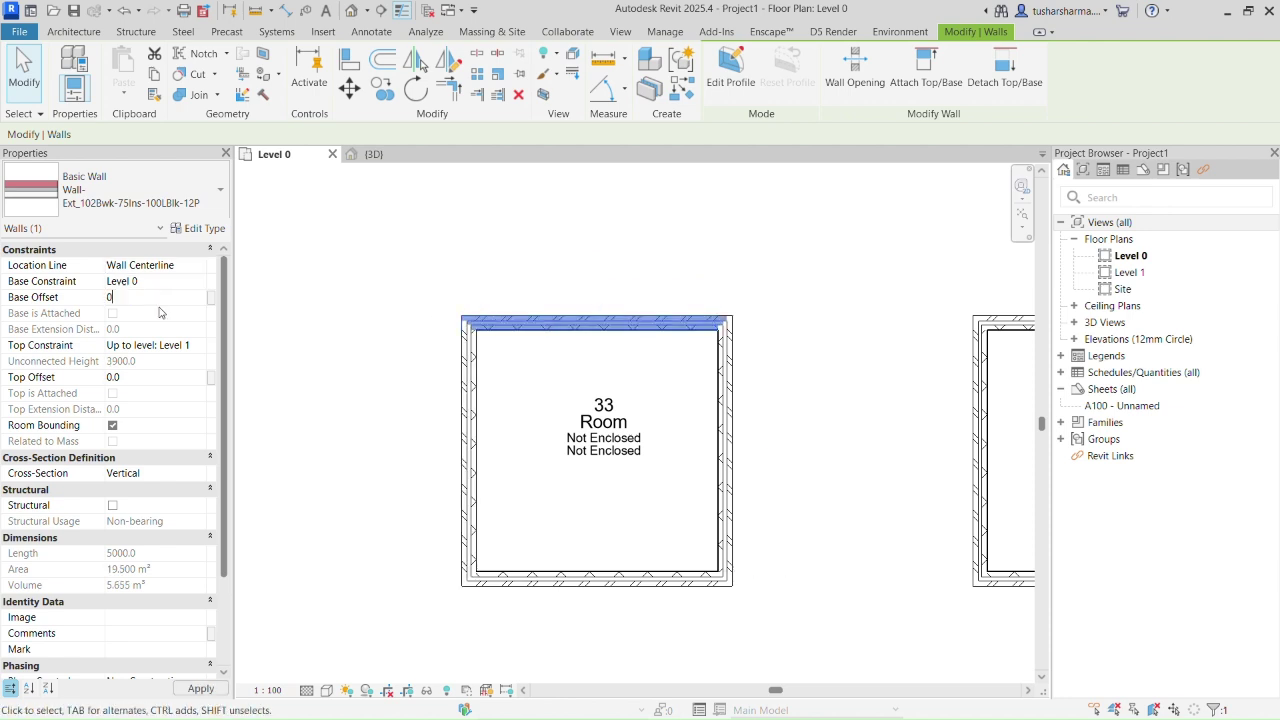
pyautogui.click(407, 560)
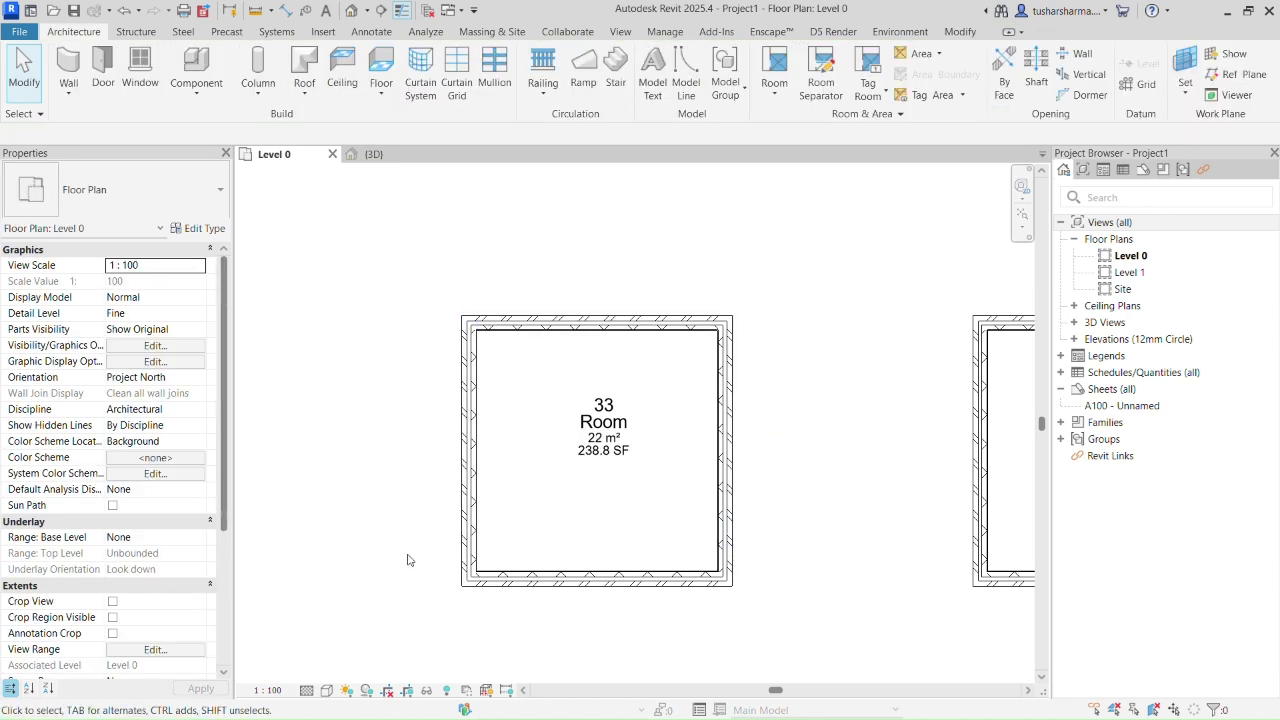
# Step: Raise room 33's top wall base offset, bringing back the not-enclosed warning
pyautogui.click(533, 336)
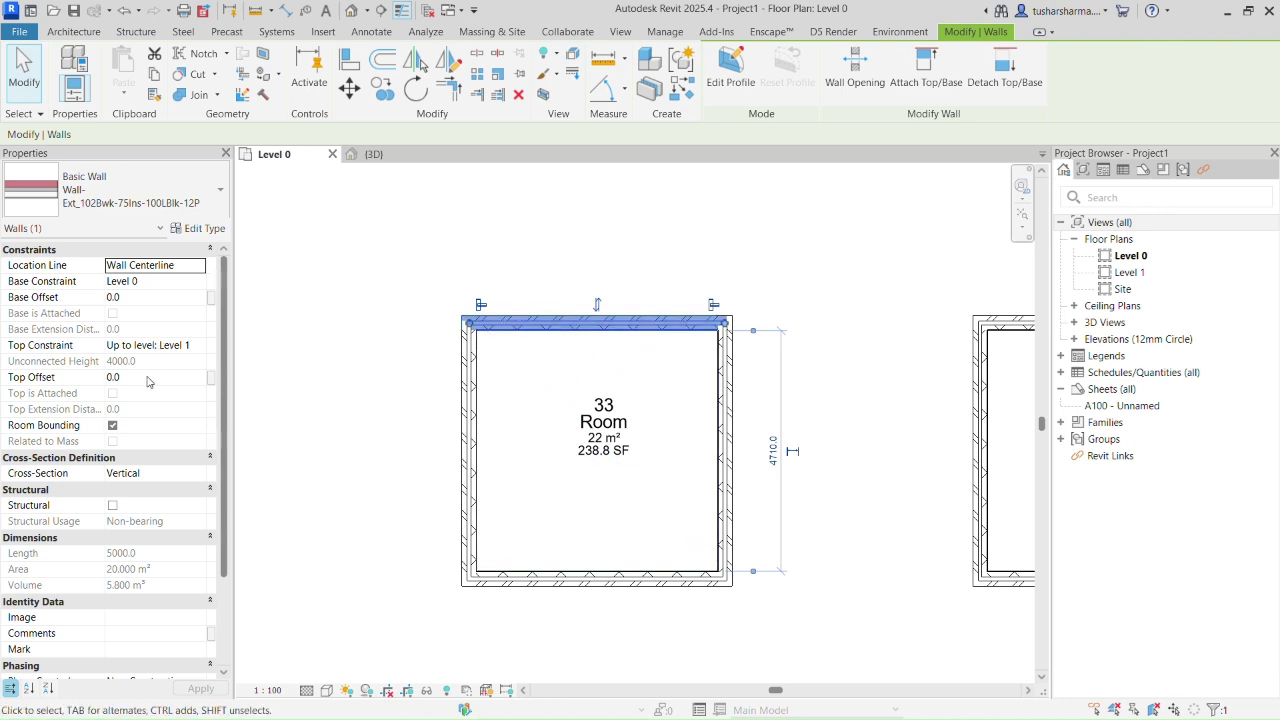
pyautogui.click(663, 286)
pyautogui.scroll(-2, 663, 286)
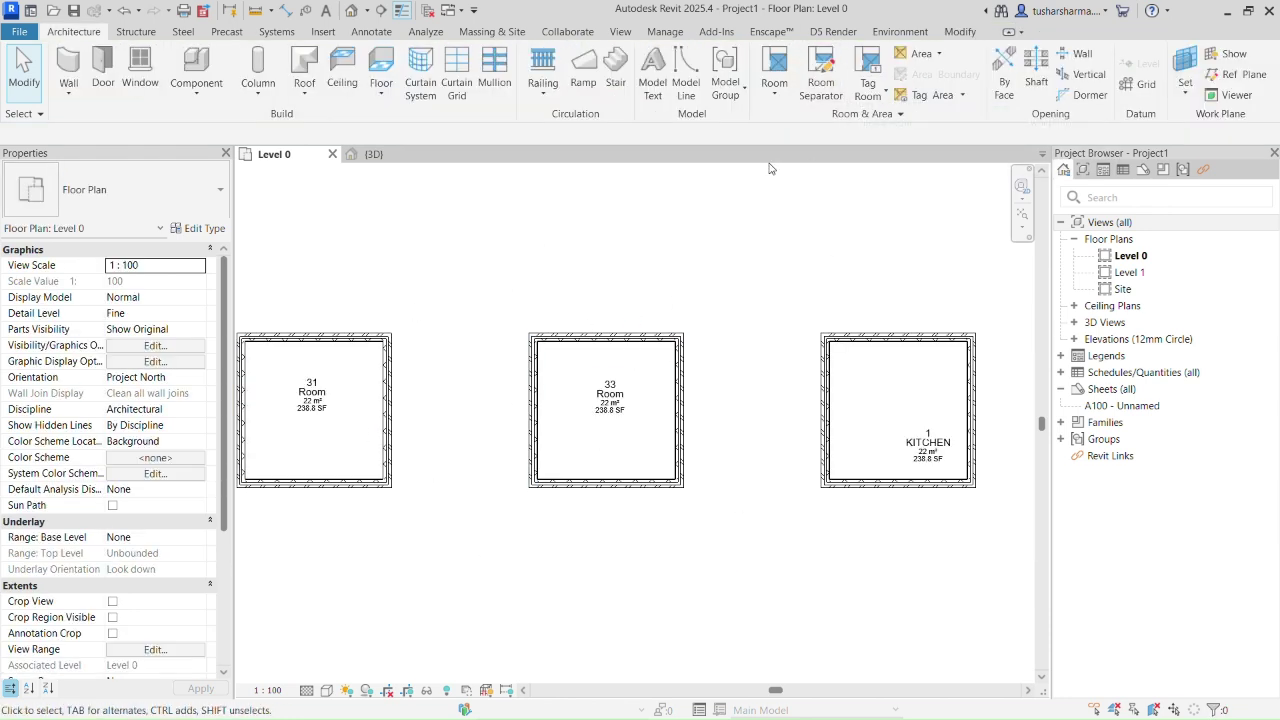
pyautogui.scroll(2, 618, 339)
pyautogui.click(600, 335)
pyautogui.click(146, 297)
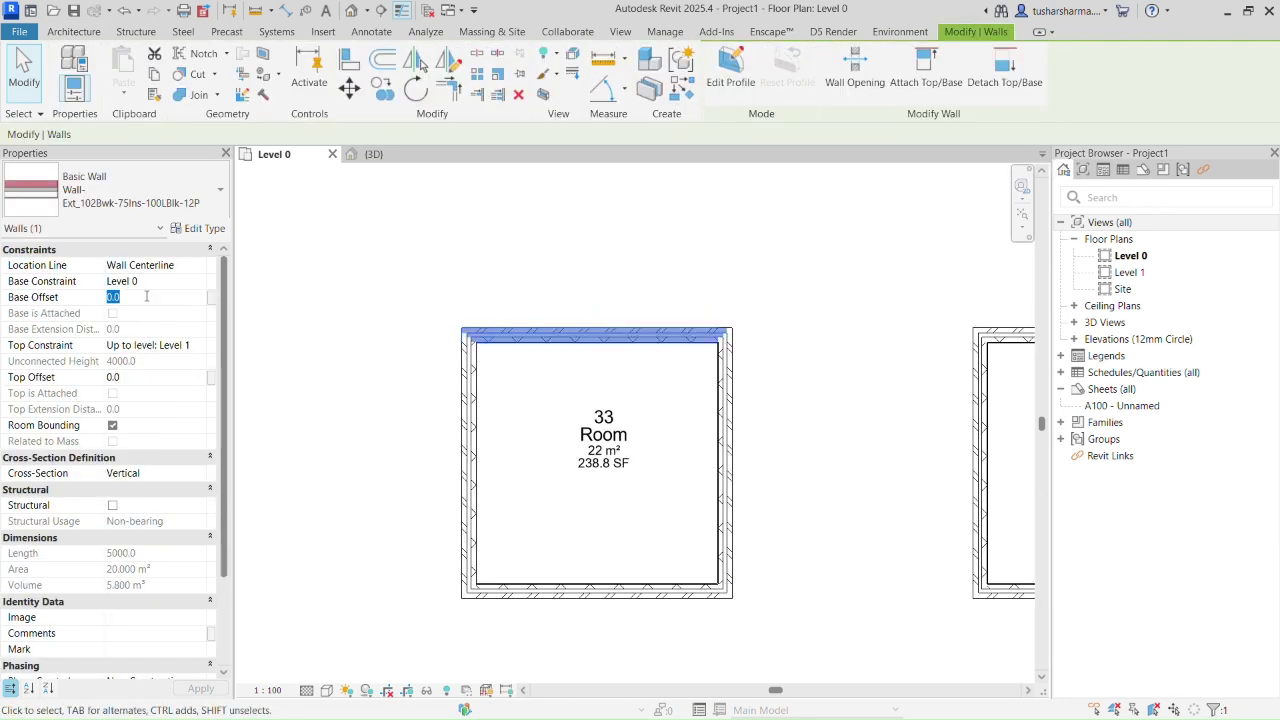
pyautogui.write('1')
pyautogui.press('Return')
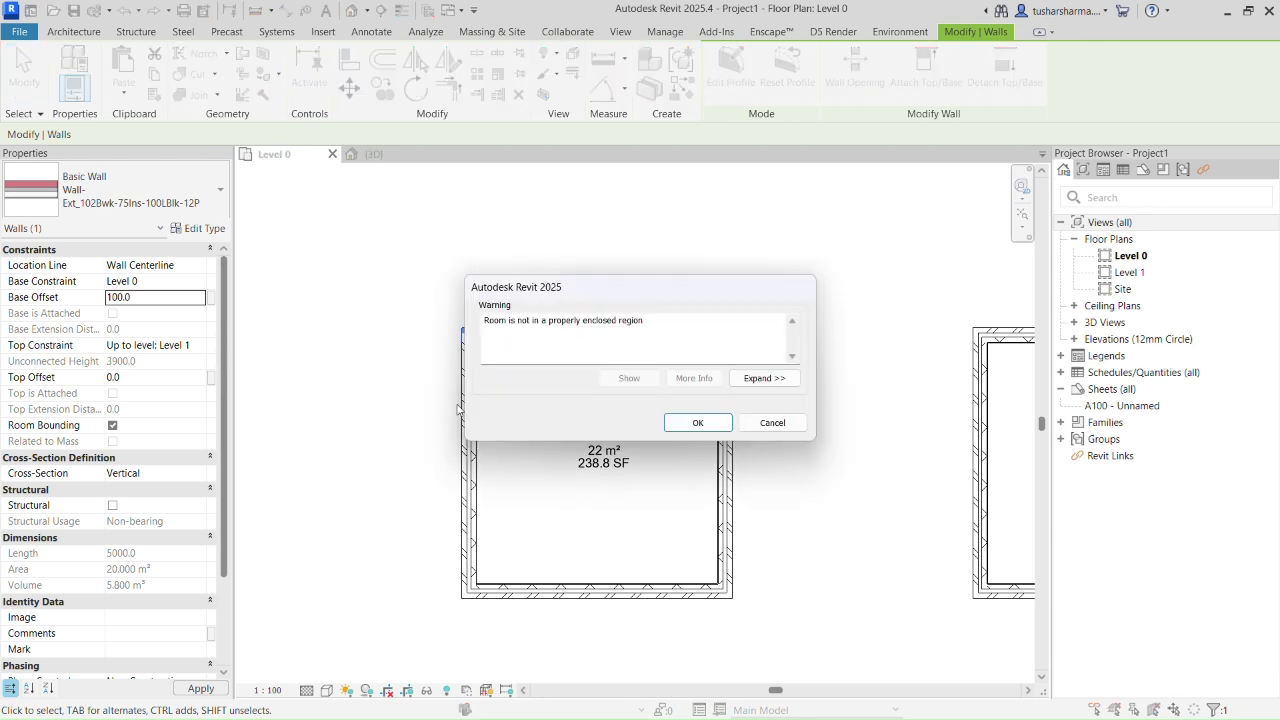
pyautogui.click(698, 422)
# Step: Enter base offsets of 500 for the left wall and 1 for the bottom wall
pyautogui.click(468, 458)
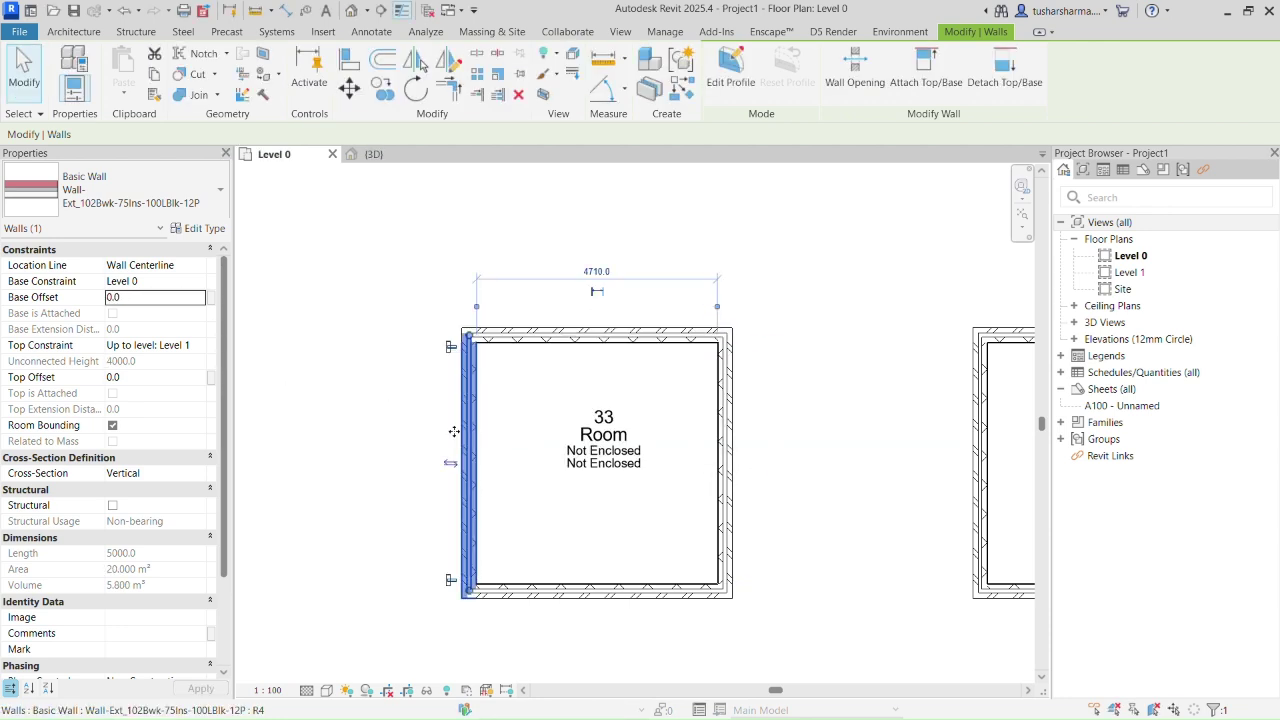
pyautogui.click(152, 297)
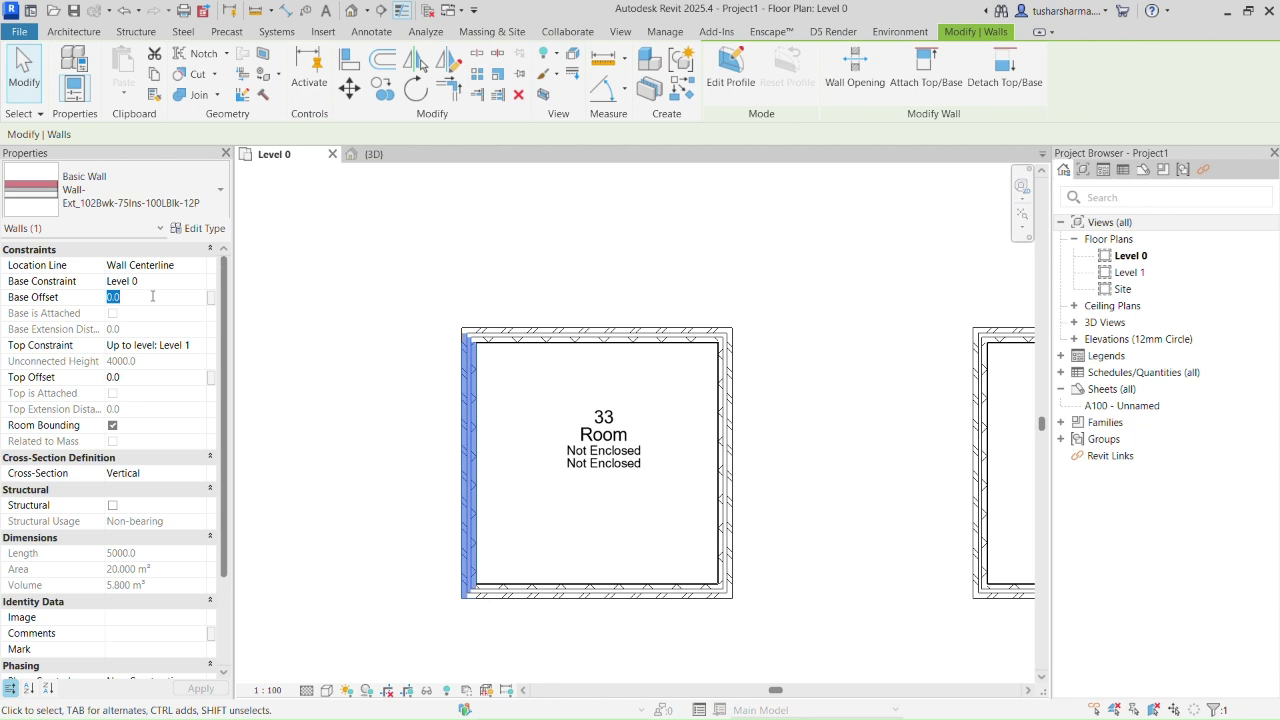
pyautogui.write('500')
pyautogui.click(597, 591)
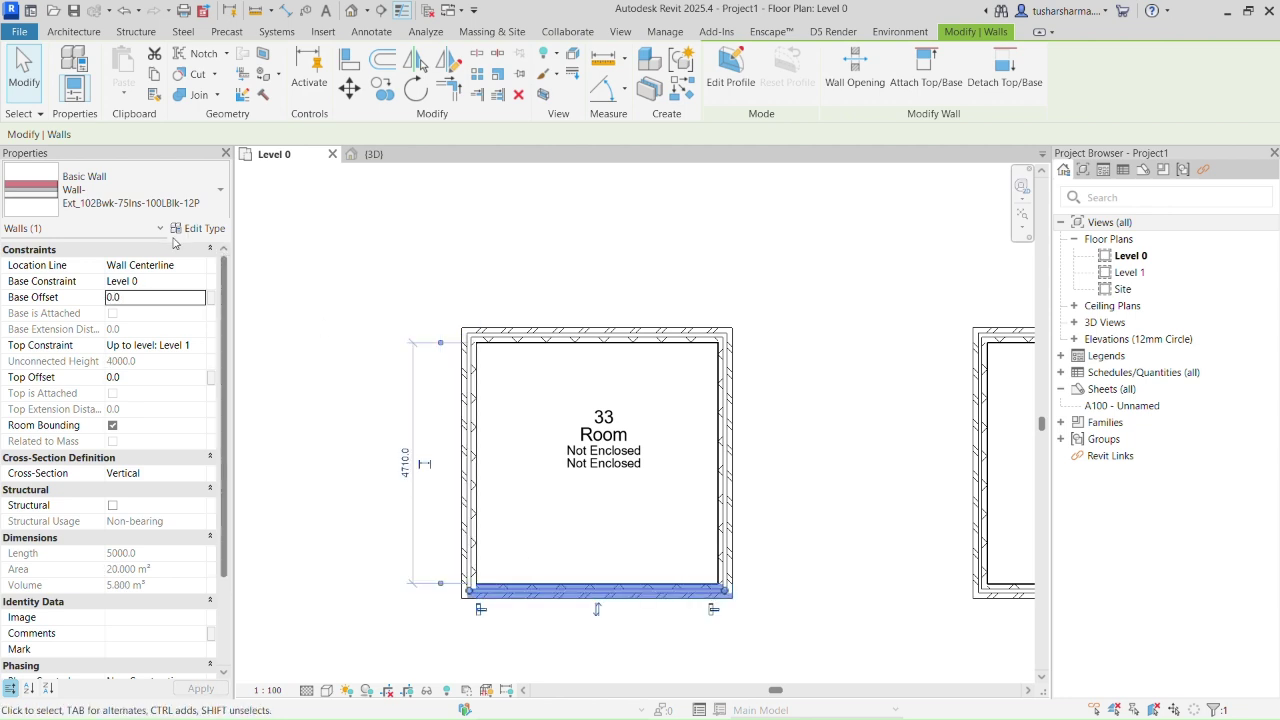
pyautogui.click(144, 291)
pyautogui.write('100')
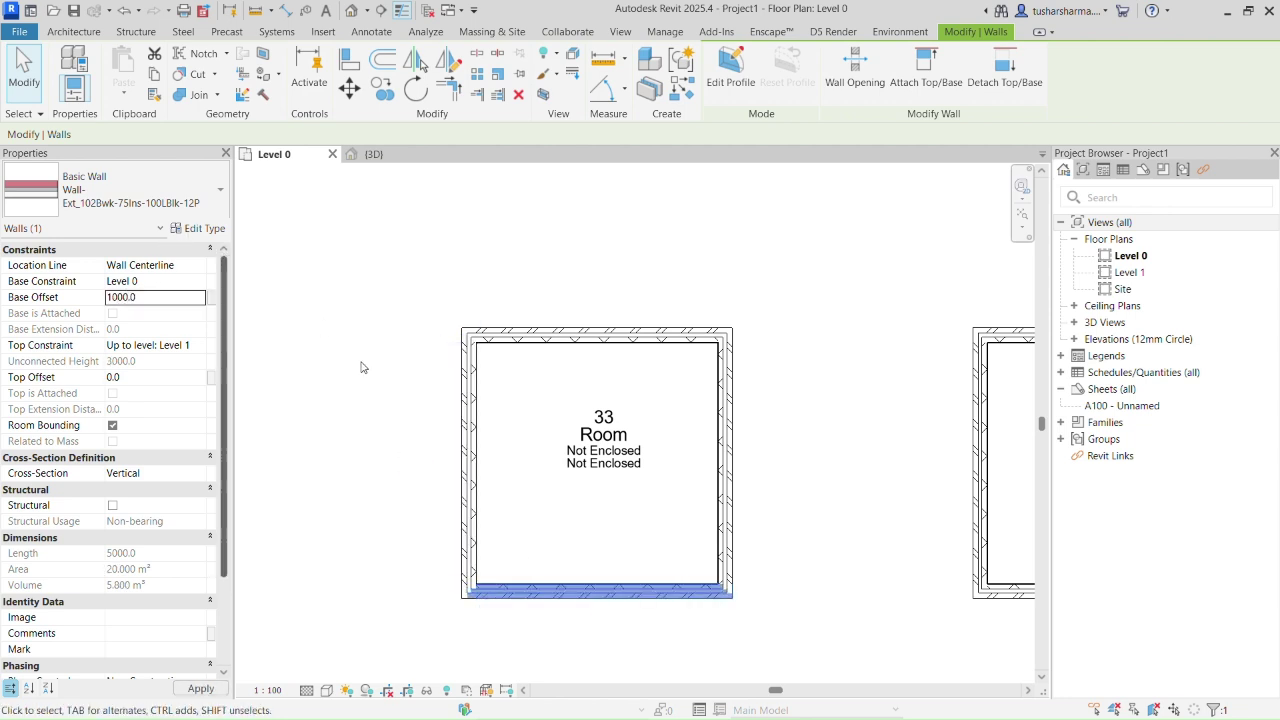
pyautogui.click(430, 460)
# Step: Set the right wall's base offset to 1500, then change it to 1000
pyautogui.click(725, 460)
pyautogui.click(145, 292)
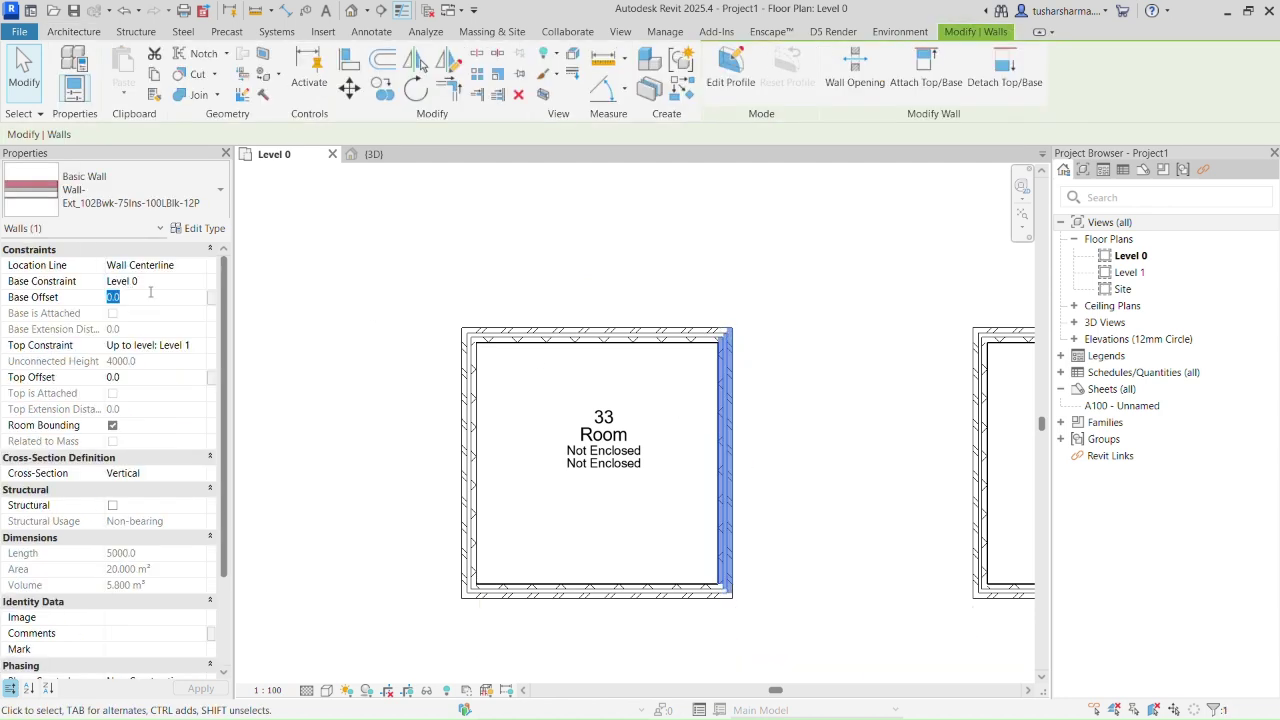
pyautogui.write('1500')
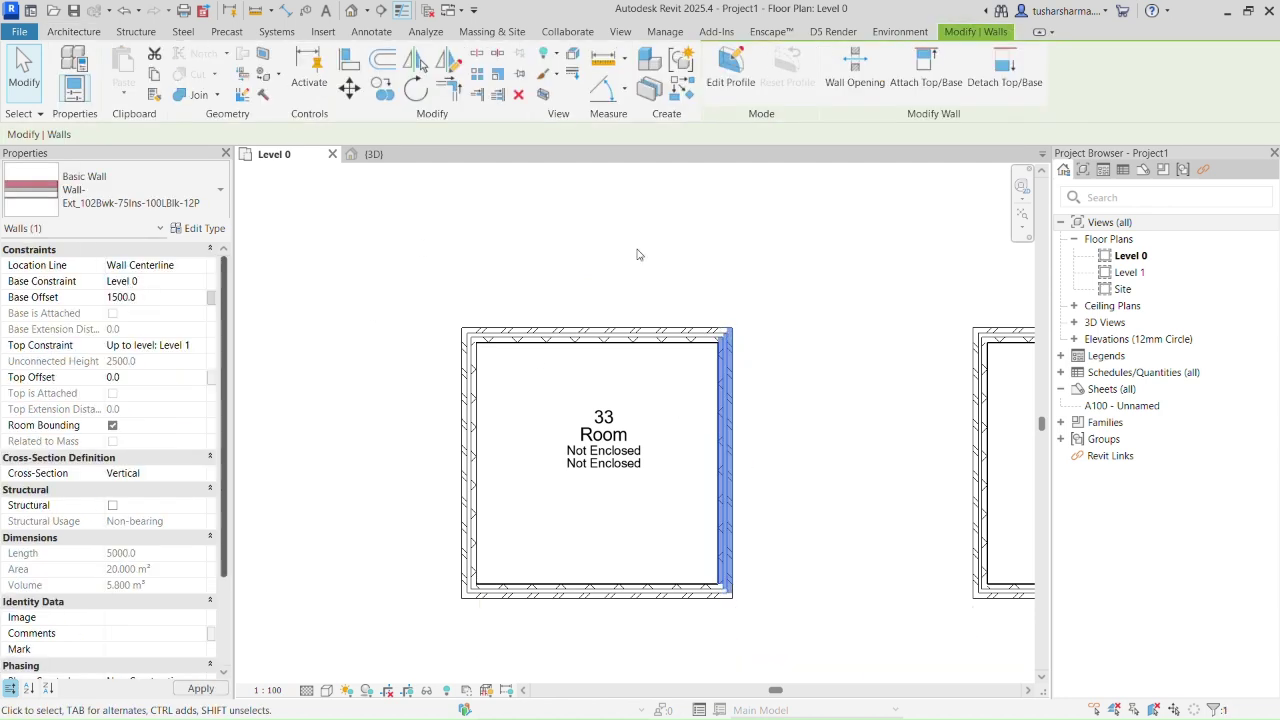
pyautogui.click(645, 257)
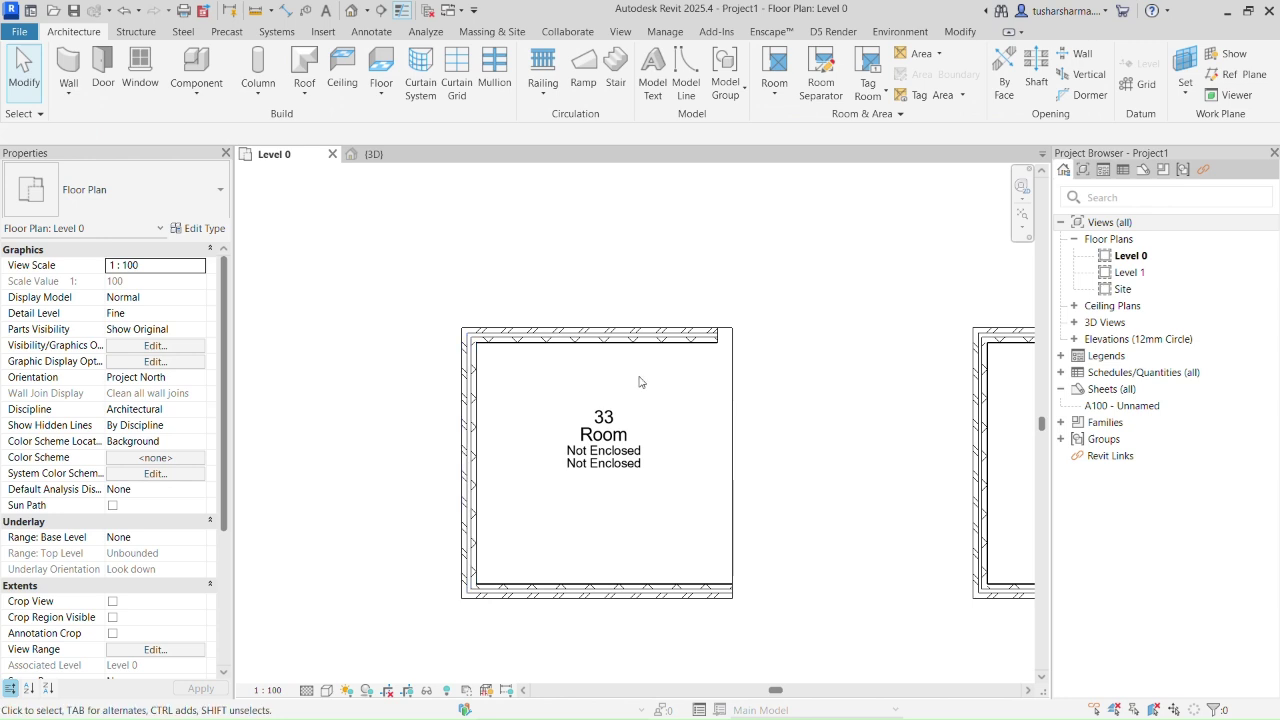
pyautogui.click(725, 385)
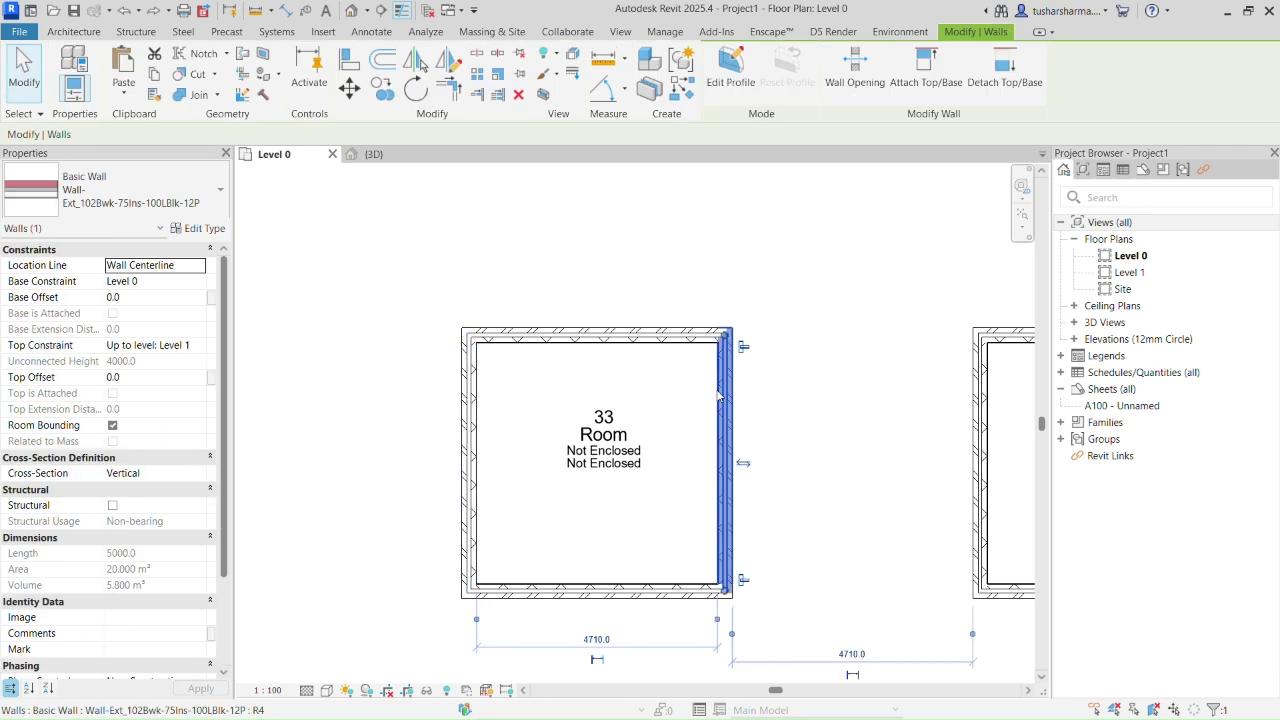
pyautogui.click(149, 299)
pyautogui.write('1')
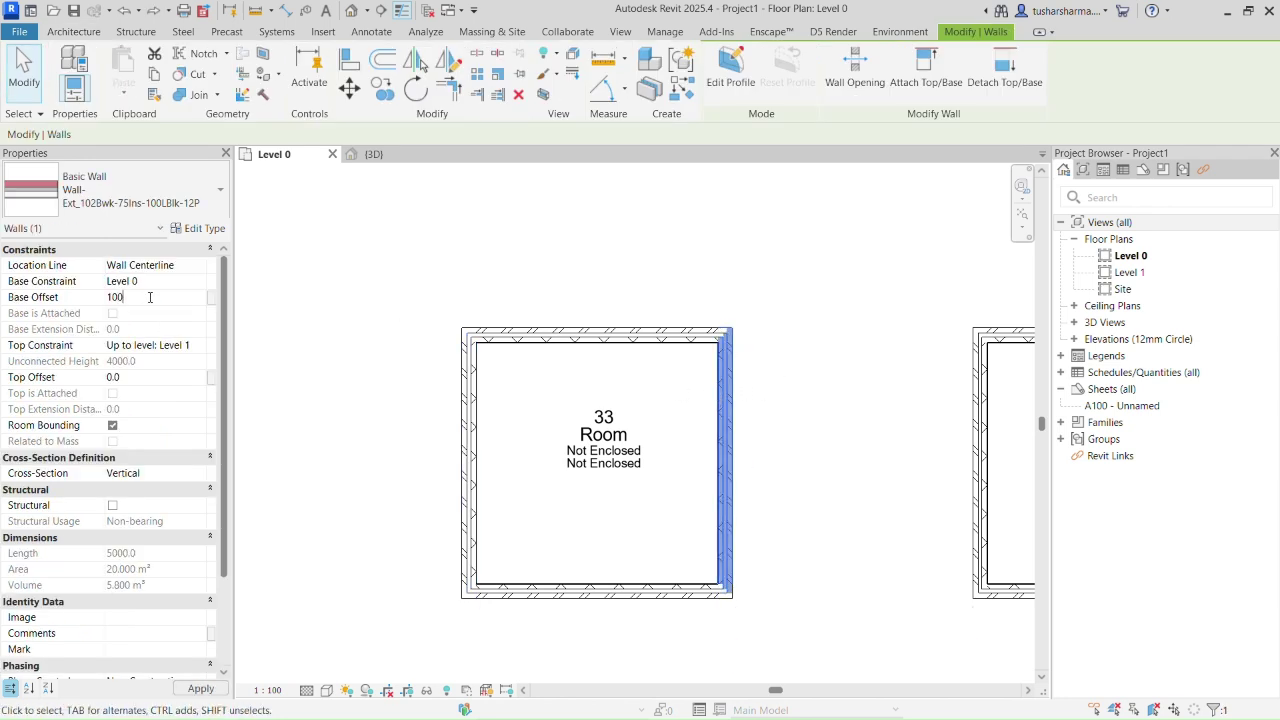
pyautogui.write('000')
pyautogui.click(697, 210)
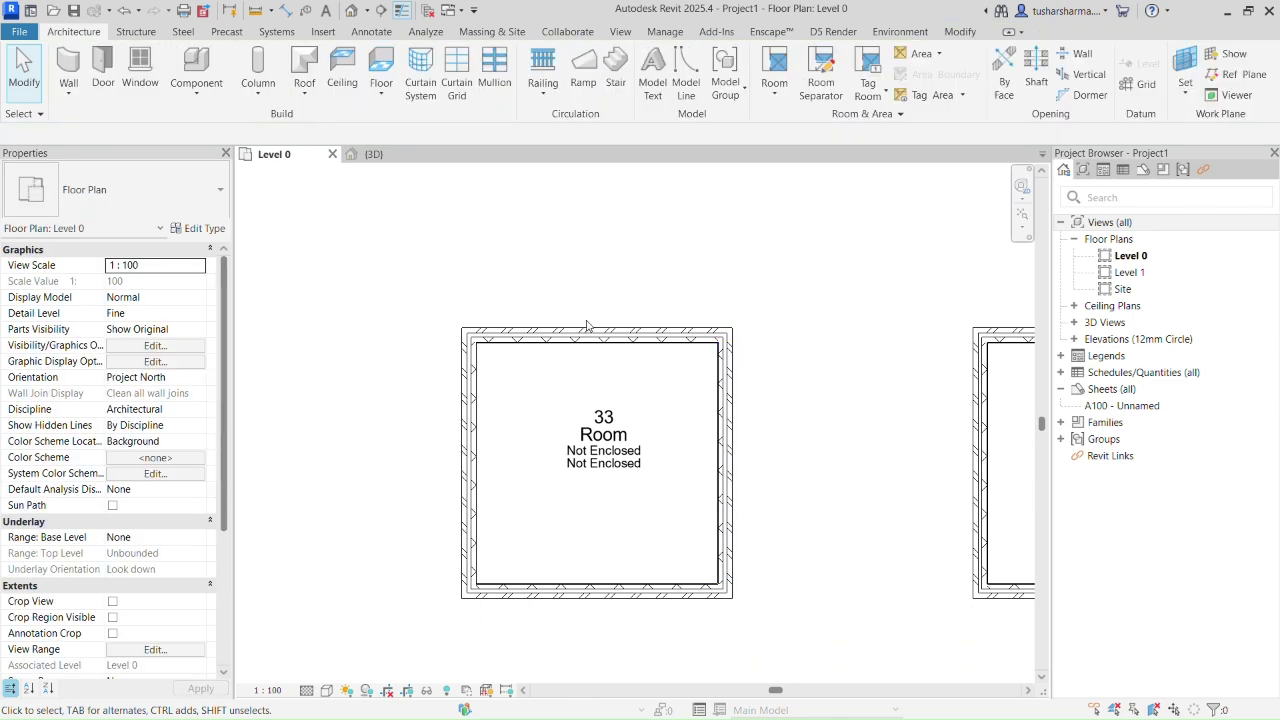
pyautogui.scroll(-2, 592, 388)
pyautogui.scroll(-1, 560, 402)
pyautogui.click(373, 154)
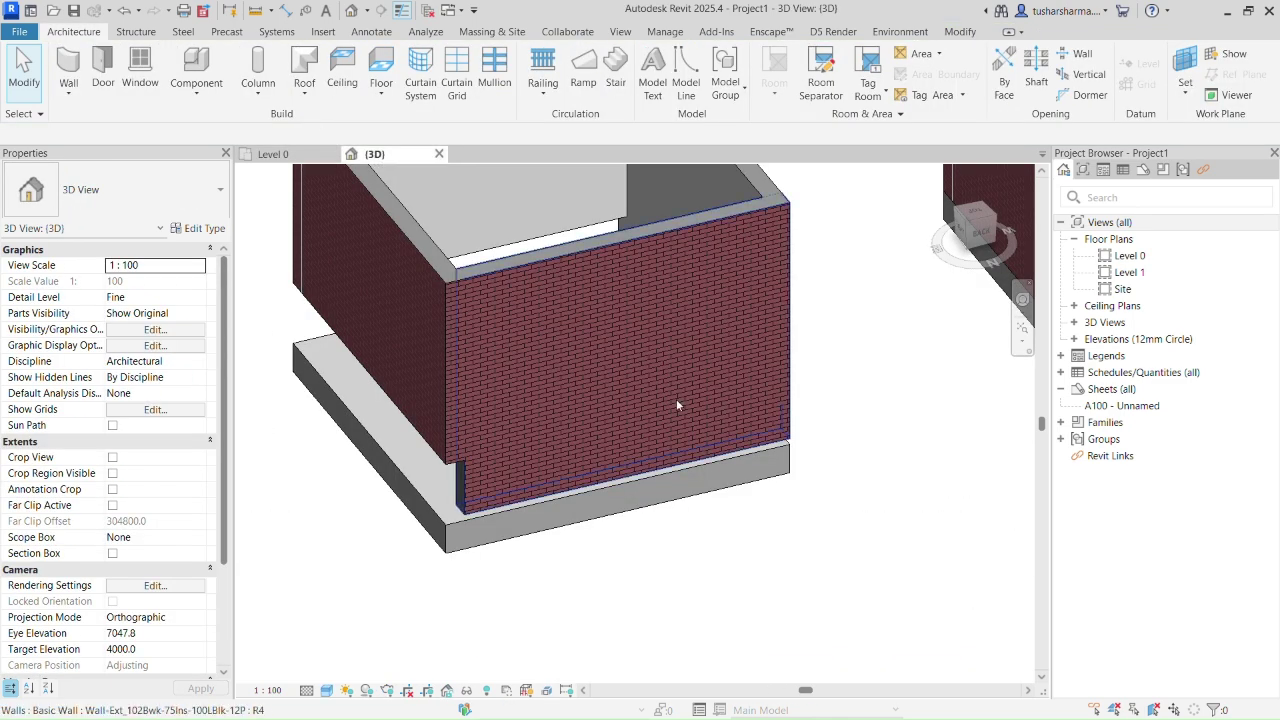
pyautogui.scroll(-2, 568, 368)
pyautogui.keyDown('shift'); pyautogui.moveTo(568, 368); pyautogui.dragTo(912, 397, button='middle'); pyautogui.keyUp('shift')
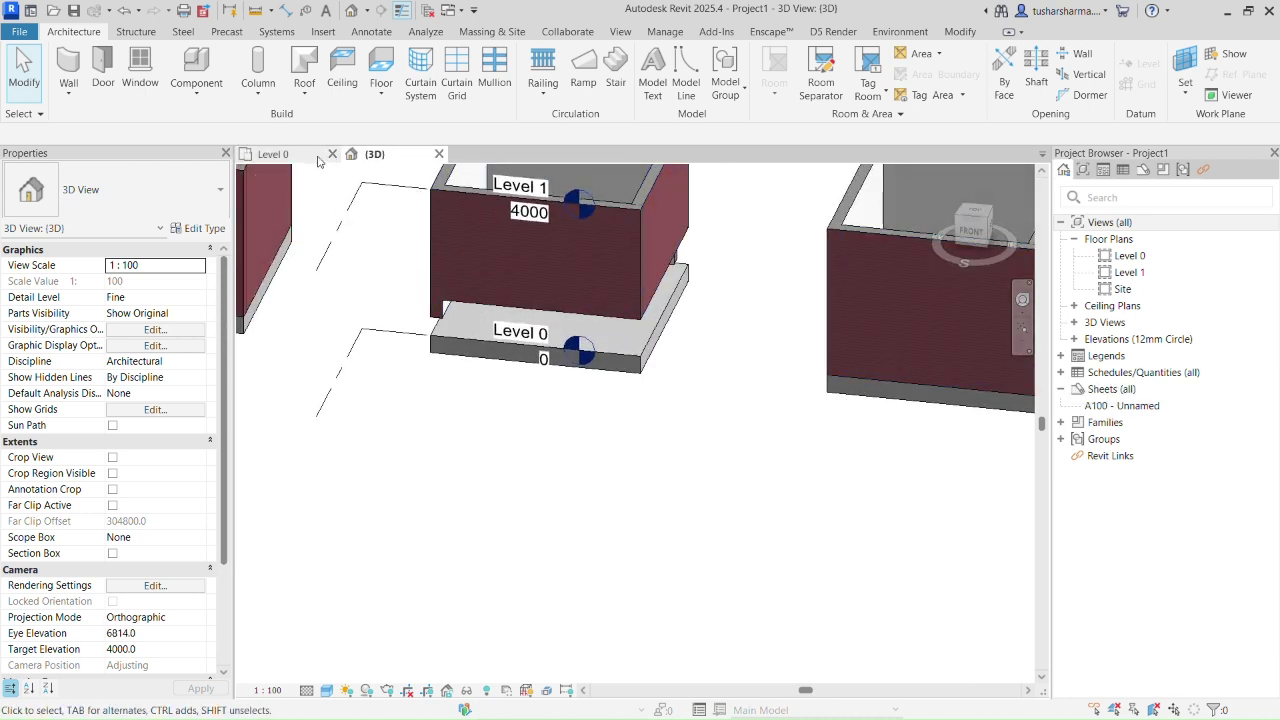
pyautogui.click(300, 155)
pyautogui.scroll(2, 577, 422)
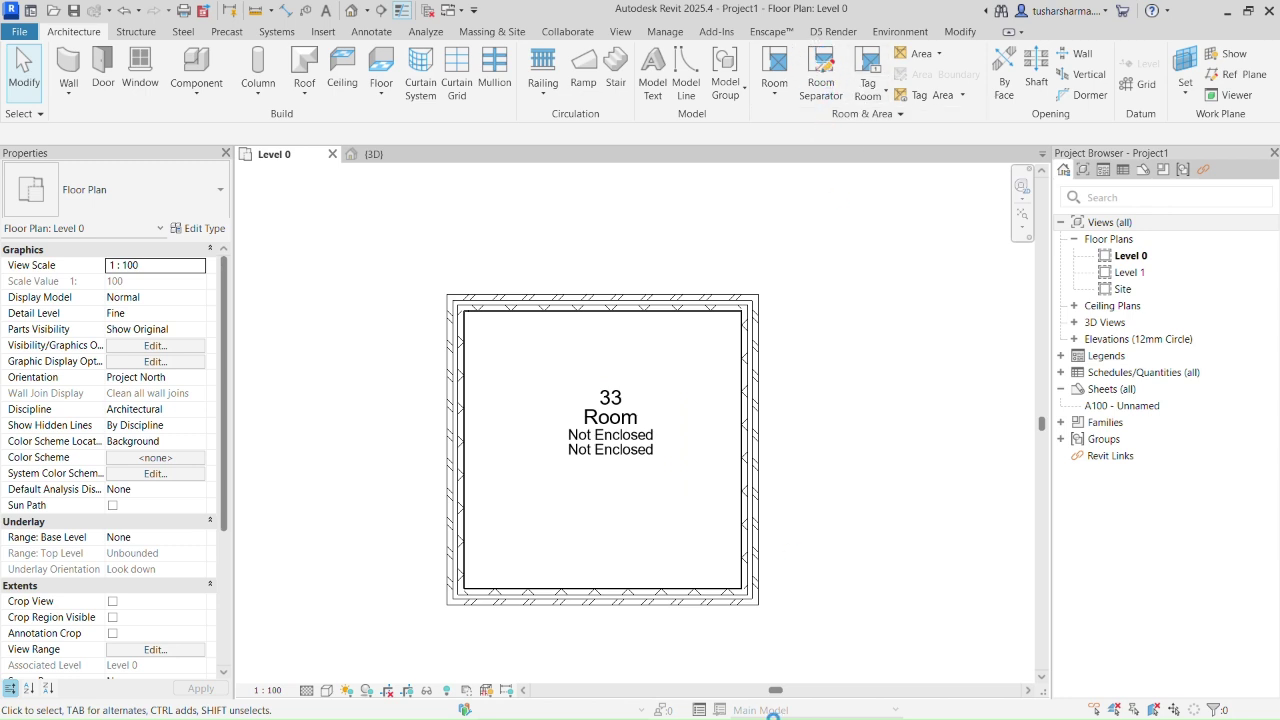
# Step: Toggle the Windows Start menu open and closed, then start Room Separator on the Level 0 plan
pyautogui.press('super')
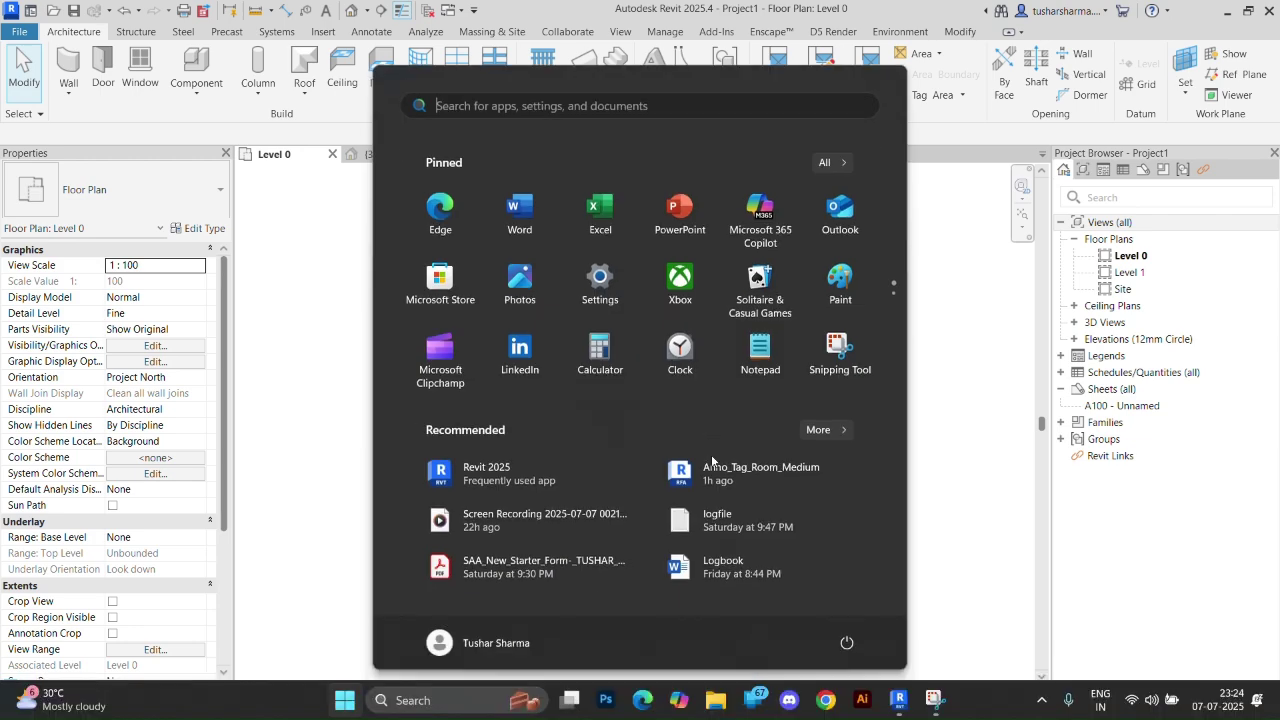
pyautogui.press('super')
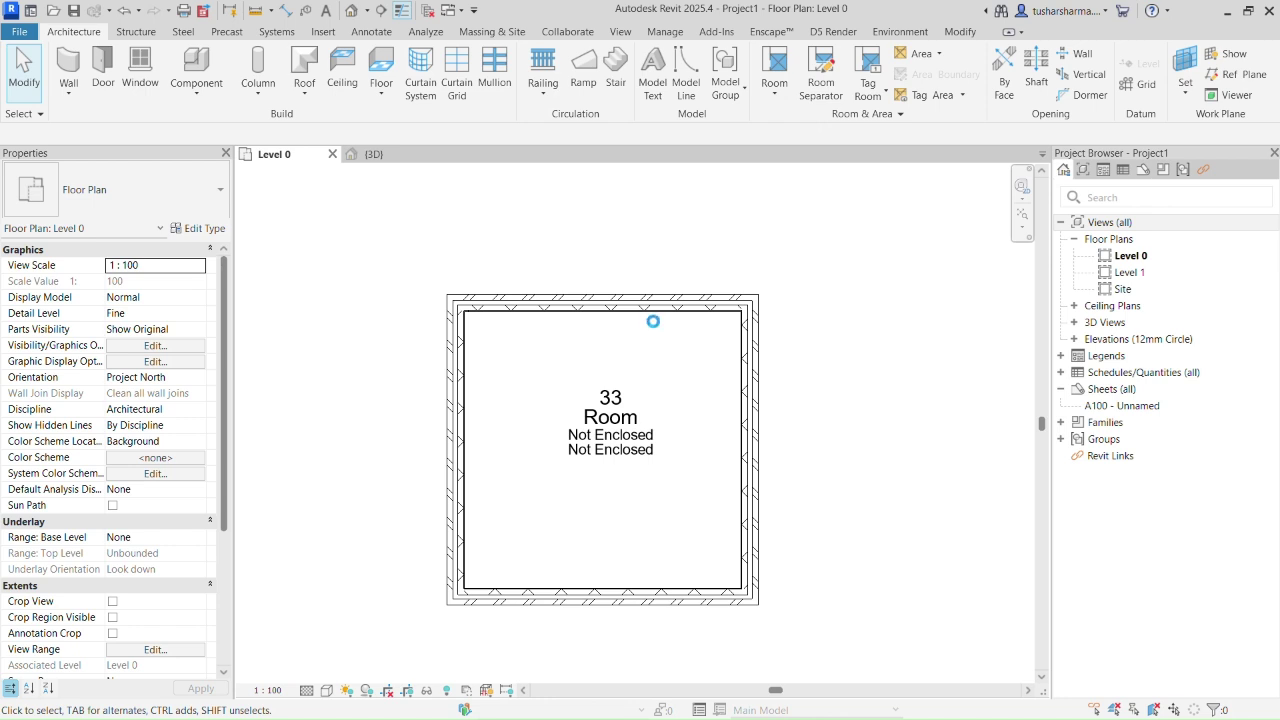
pyautogui.click(815, 90)
# Step: Trace a four-corner room separation loop inside room 33 so it reads 22 m²
pyautogui.scroll(3, 611, 363)
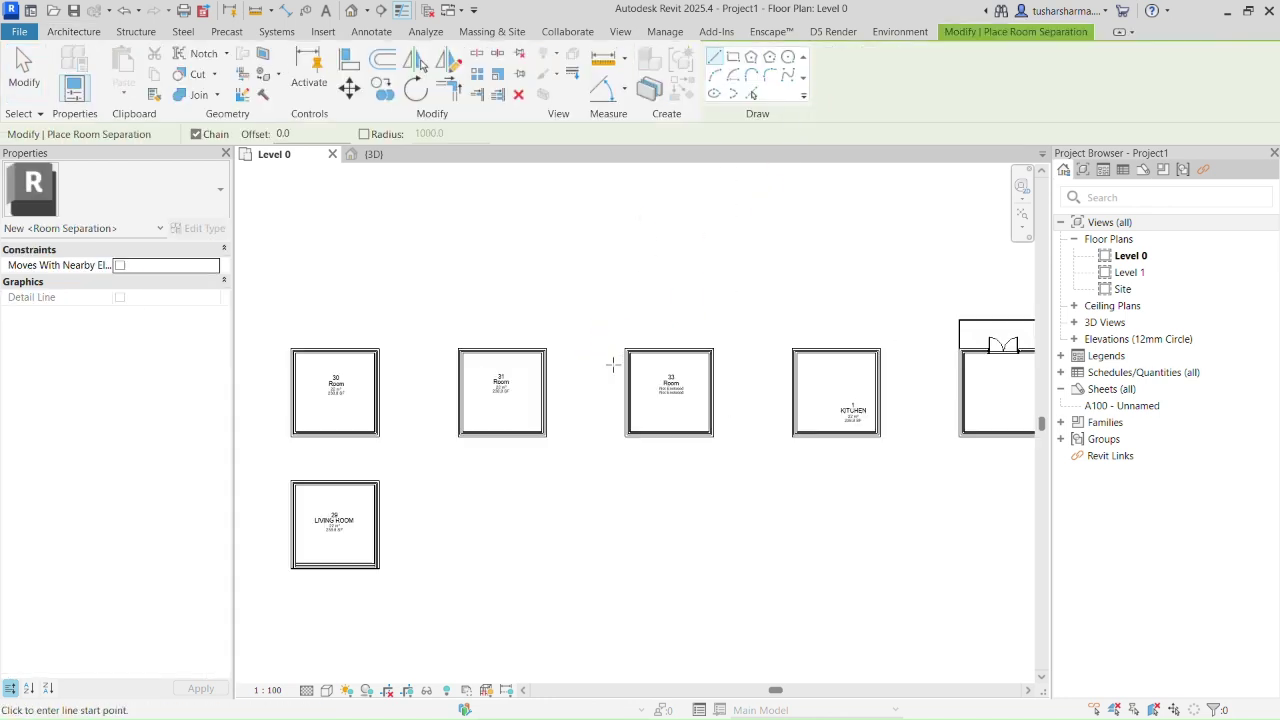
pyautogui.scroll(3, 720, 380)
pyautogui.scroll(-3, 740, 395)
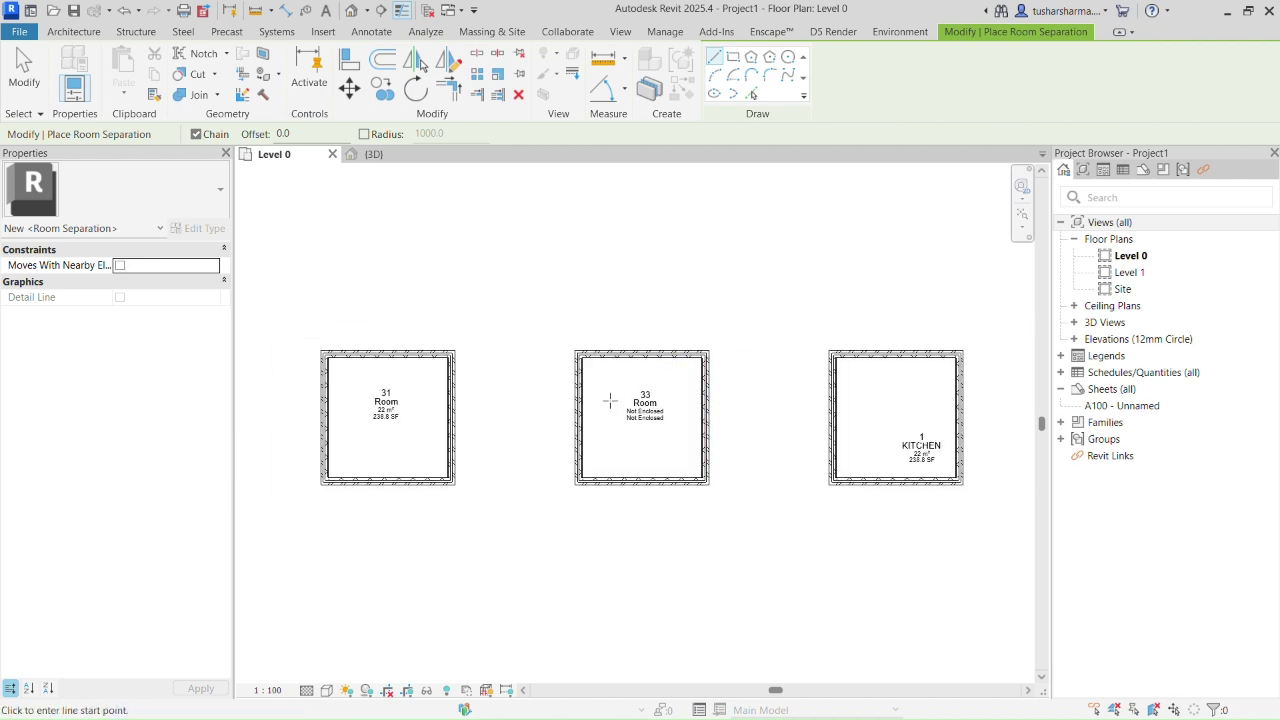
pyautogui.scroll(2, 641, 400)
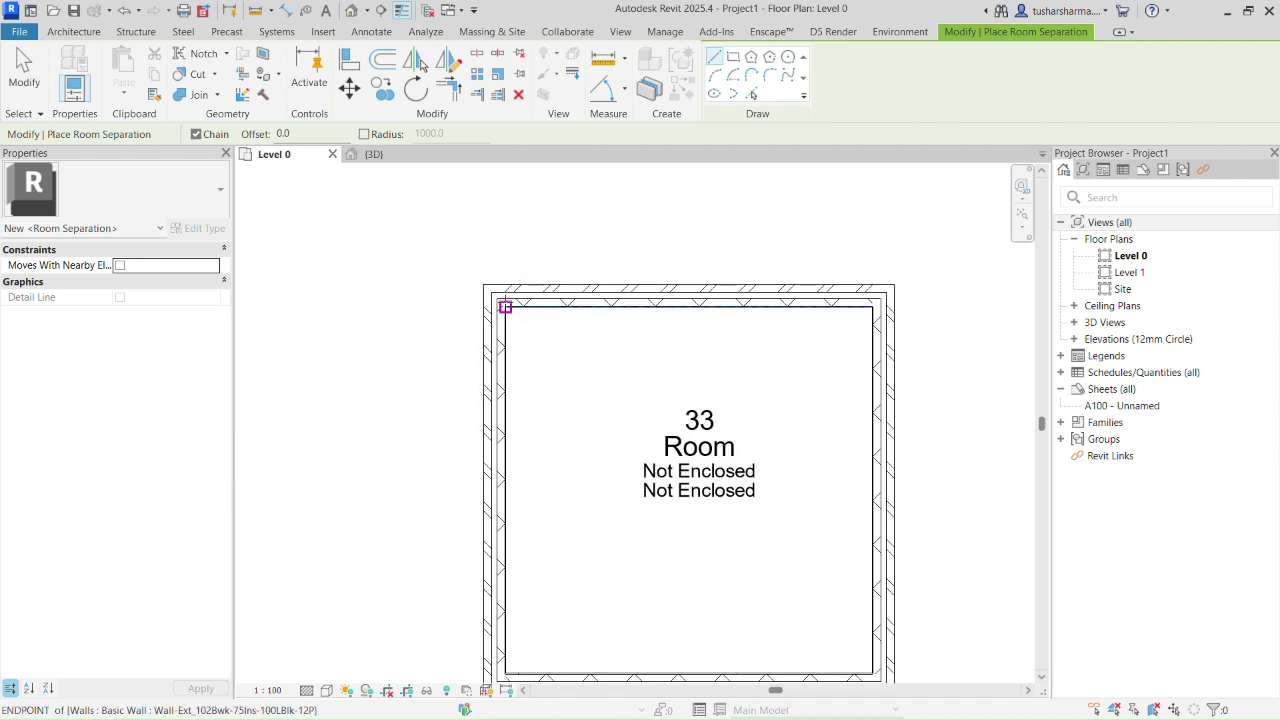
pyautogui.click(505, 307)
pyautogui.scroll(-1, 571, 305)
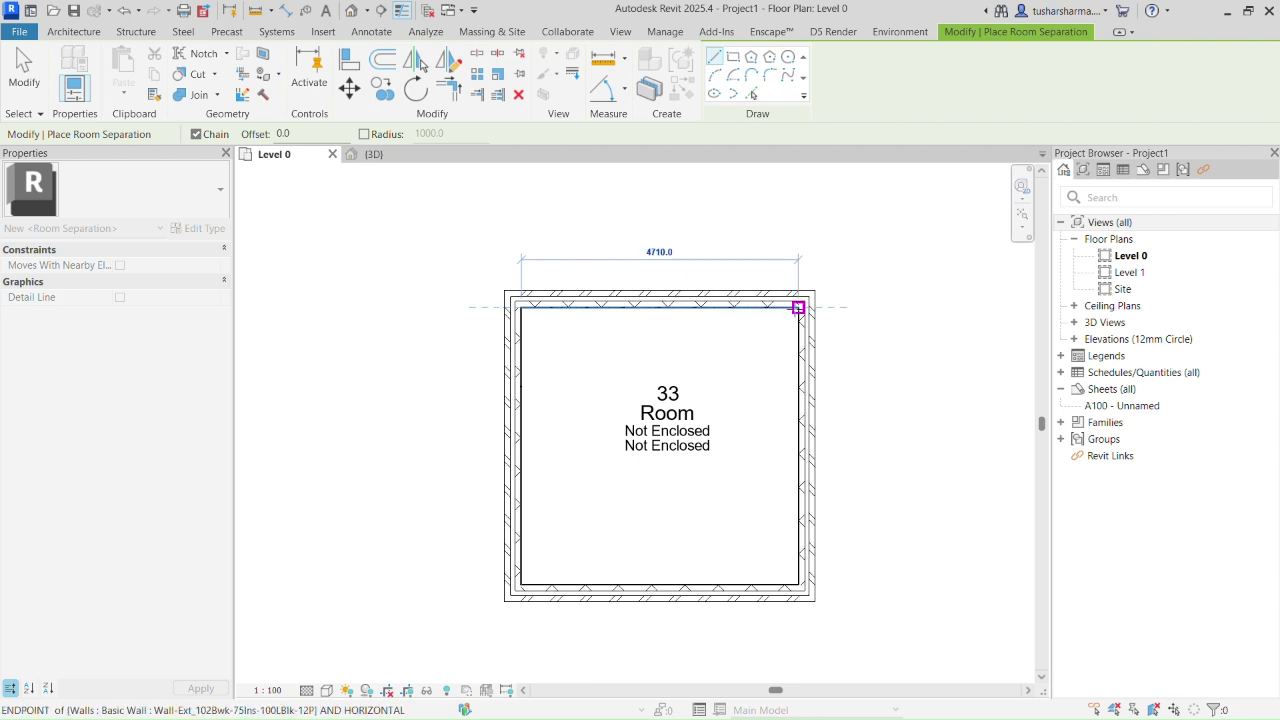
pyautogui.click(797, 307)
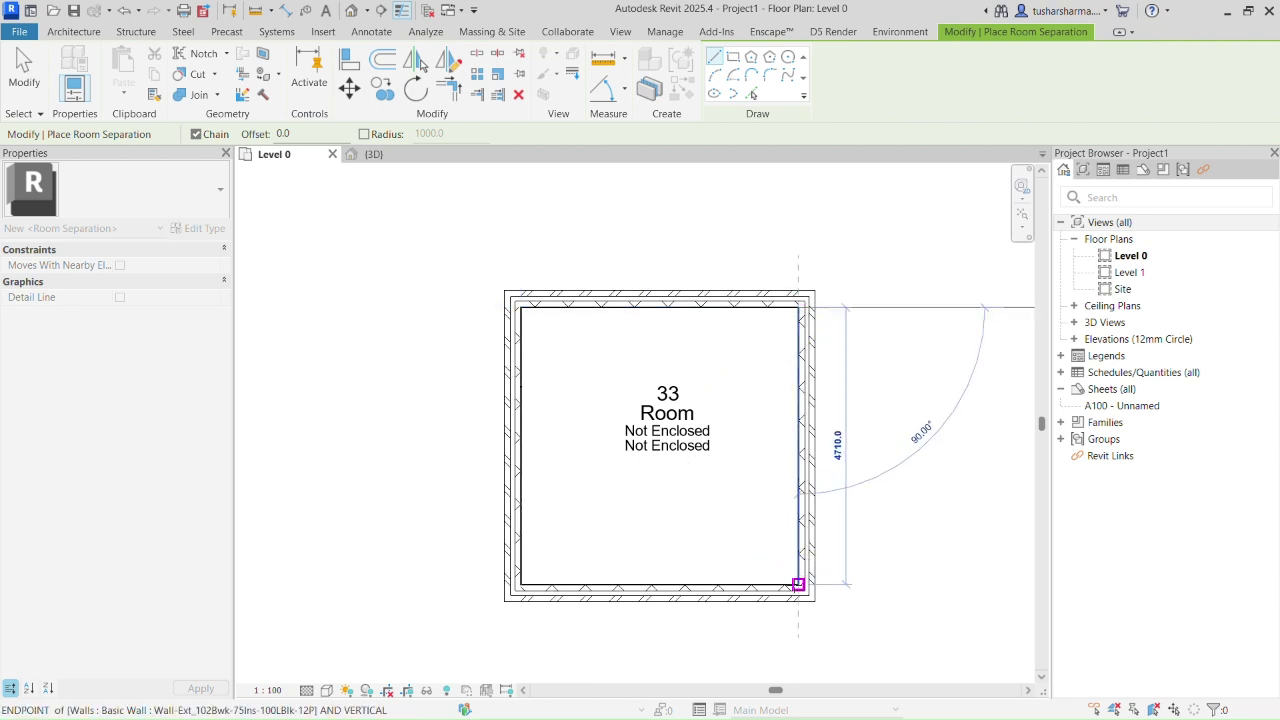
pyautogui.click(797, 584)
pyautogui.click(521, 584)
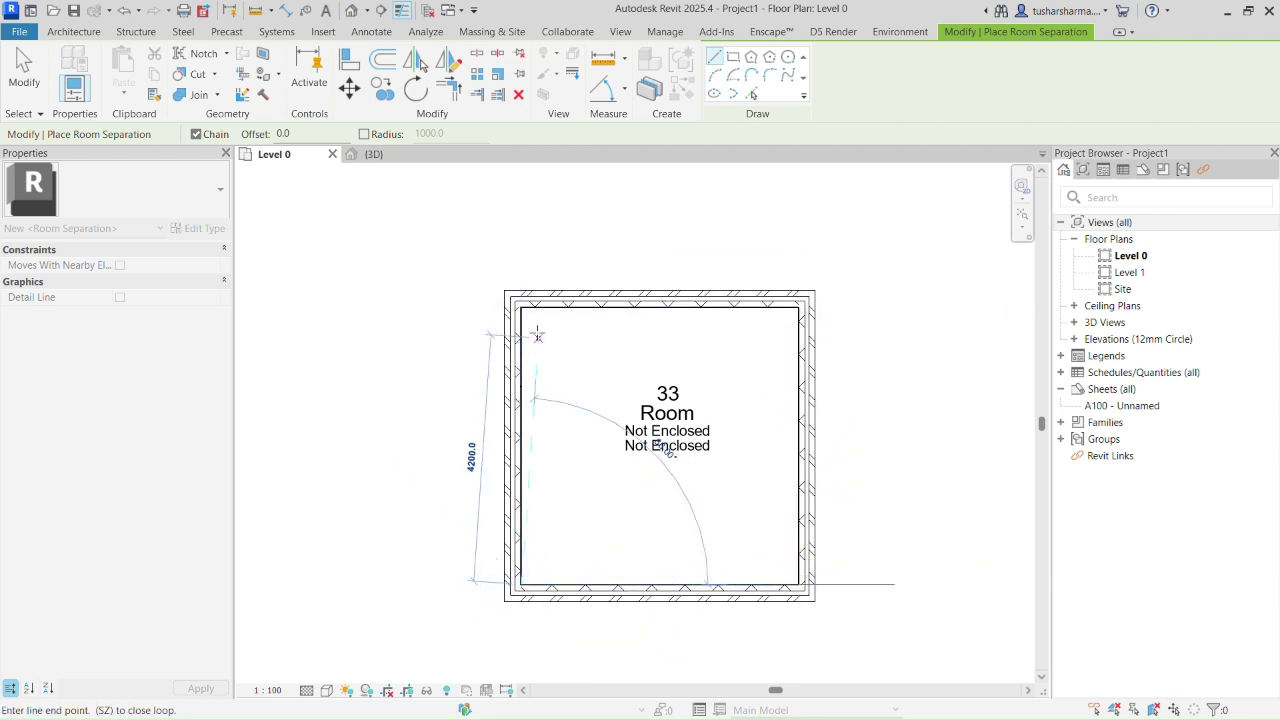
pyautogui.click(521, 307)
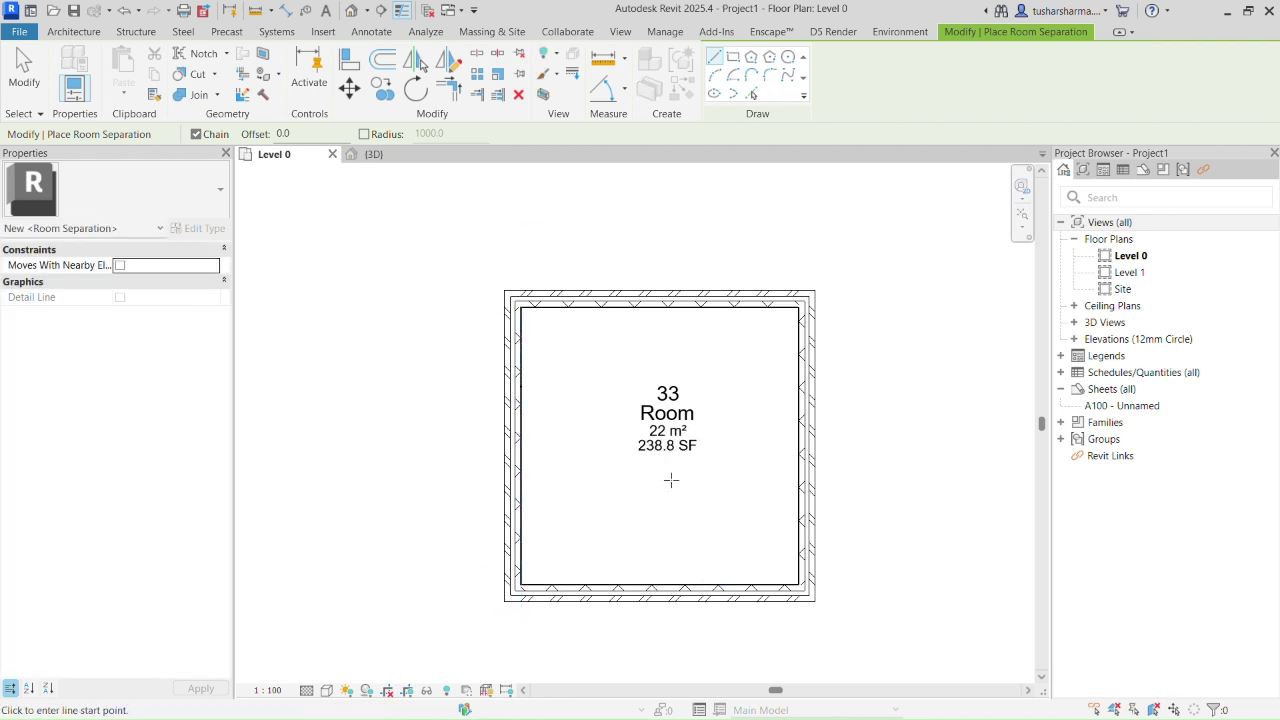
pyautogui.press('Escape')
pyautogui.scroll(2, 713, 471)
pyautogui.click(720, 371)
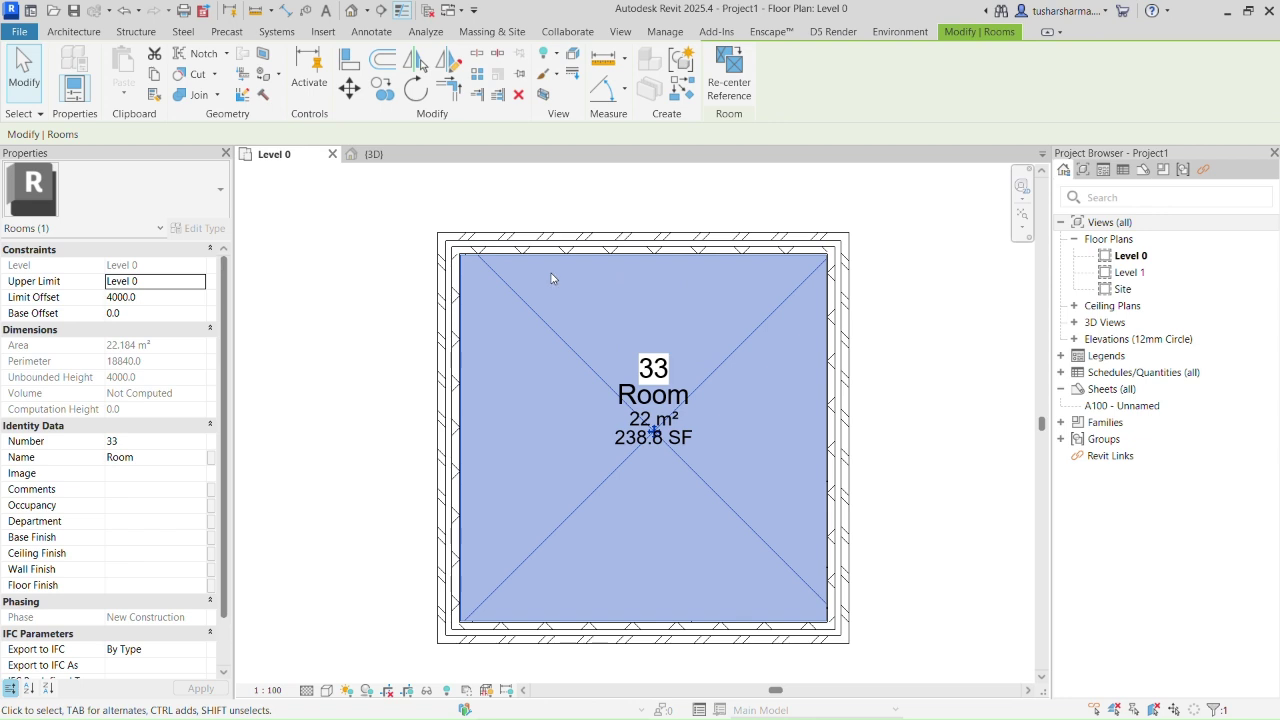
pyautogui.click(581, 234)
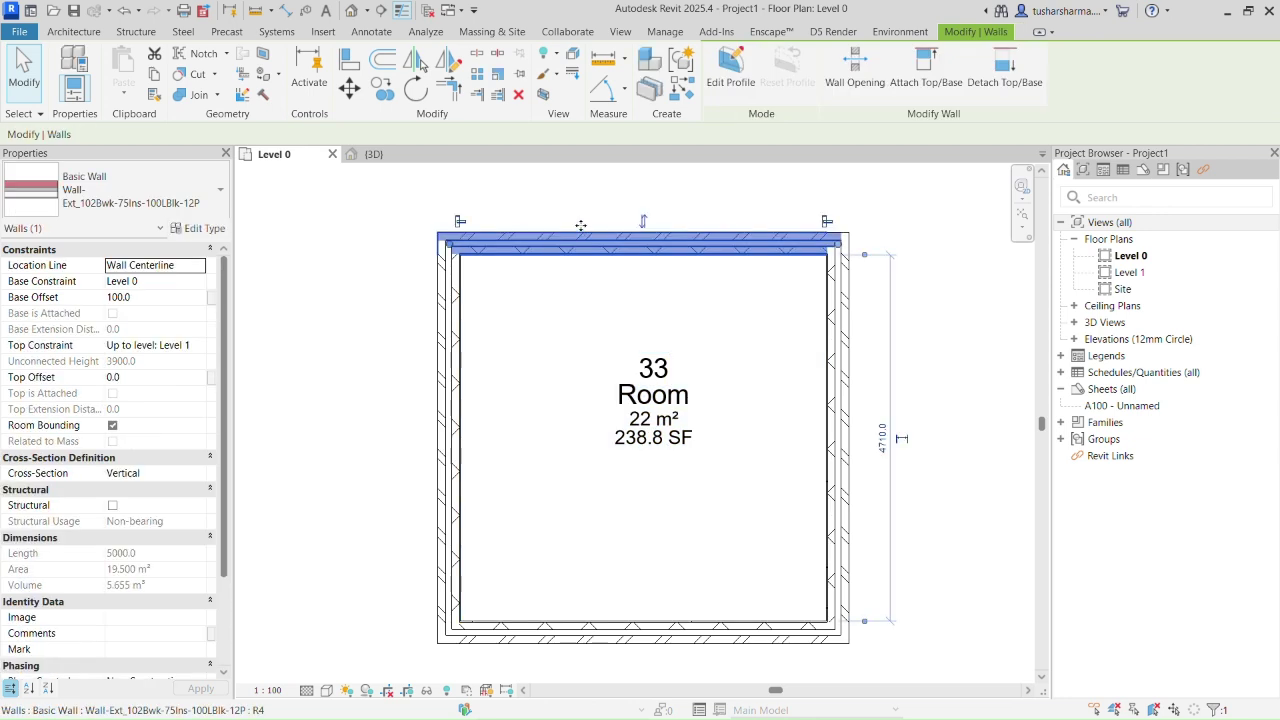
pyautogui.click(449, 284)
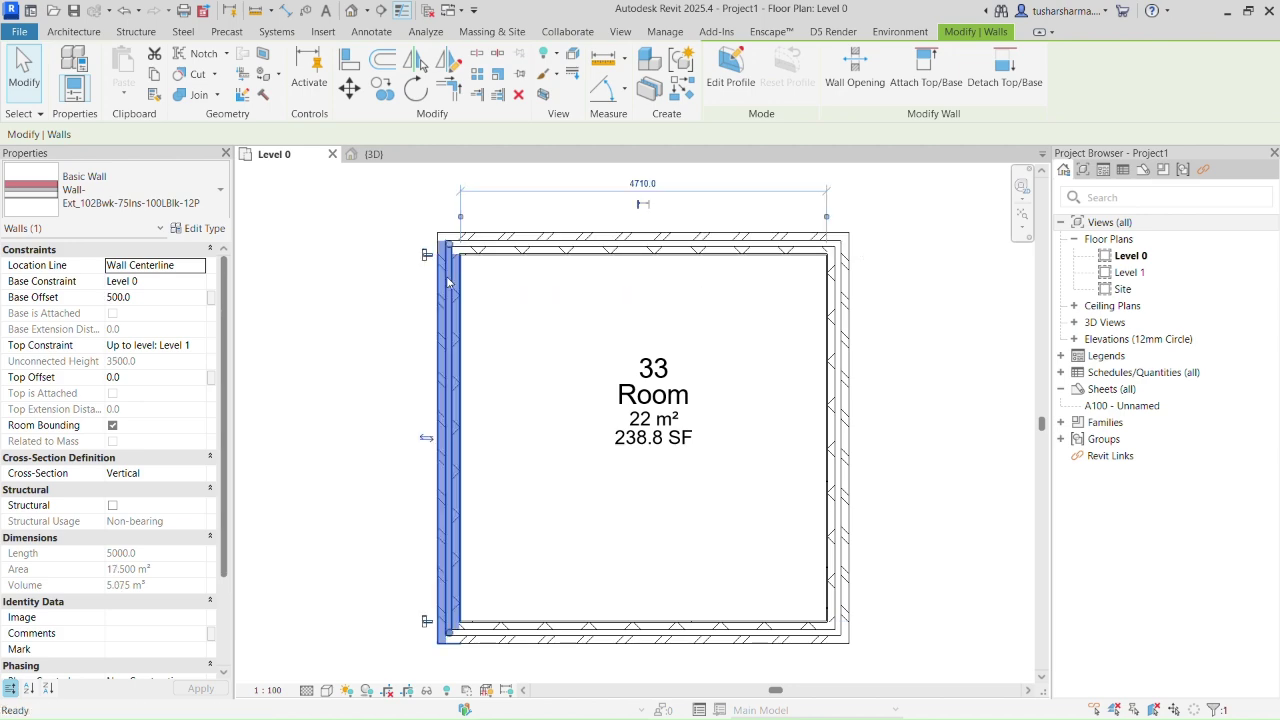
pyautogui.press('Delete')
pyautogui.click(700, 243)
pyautogui.press('Delete')
pyautogui.click(842, 304)
pyautogui.press('Delete')
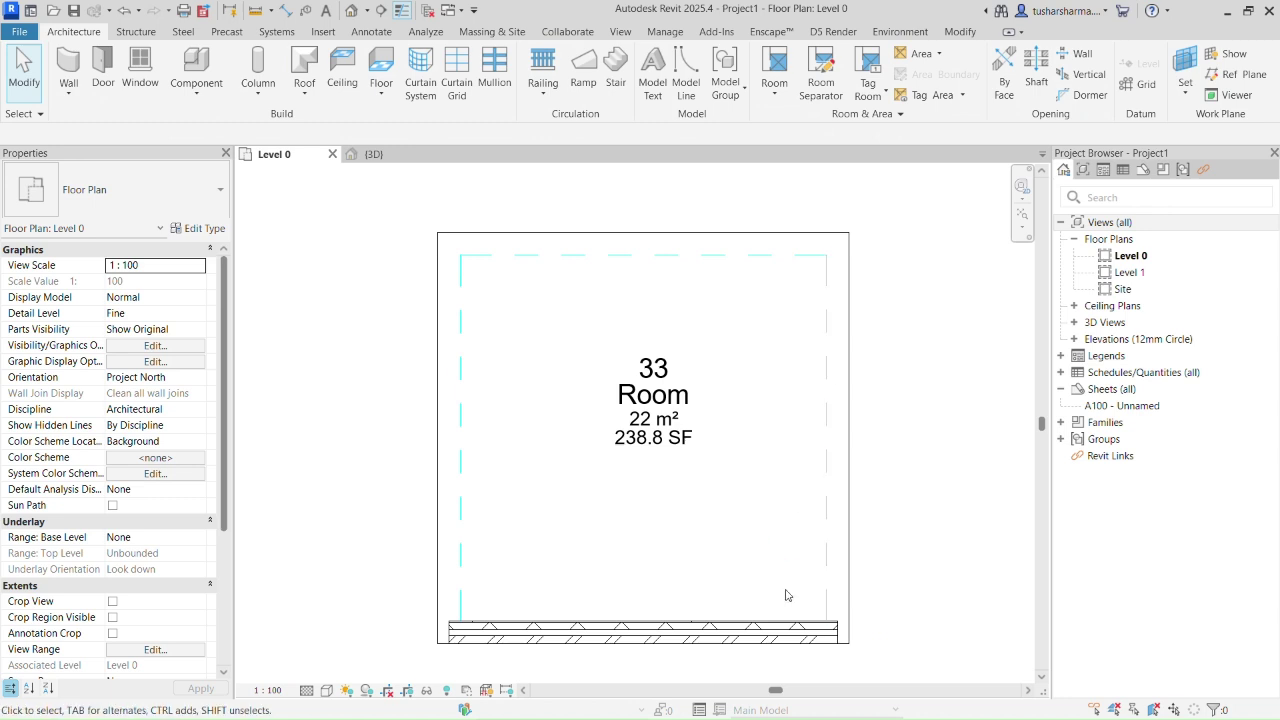
pyautogui.click(790, 630)
pyautogui.press('Delete')
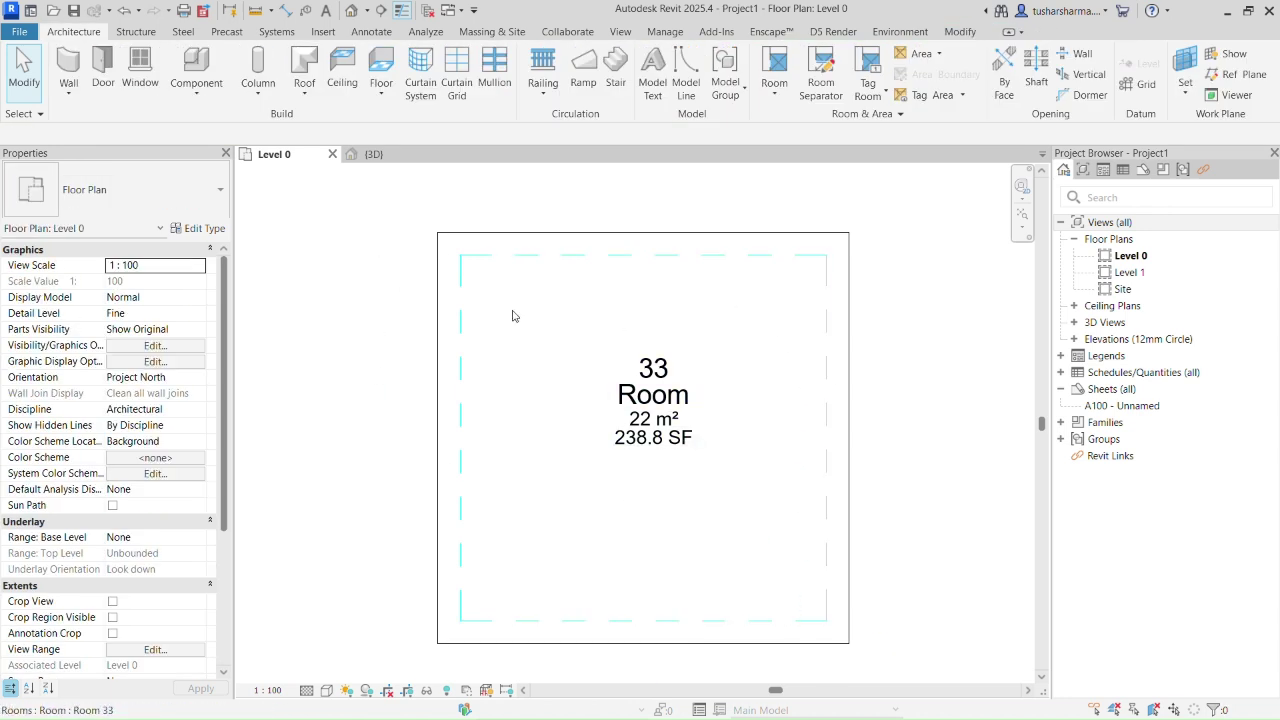
pyautogui.click(478, 348)
pyautogui.moveTo(459, 364); pyautogui.dragTo(379, 364)
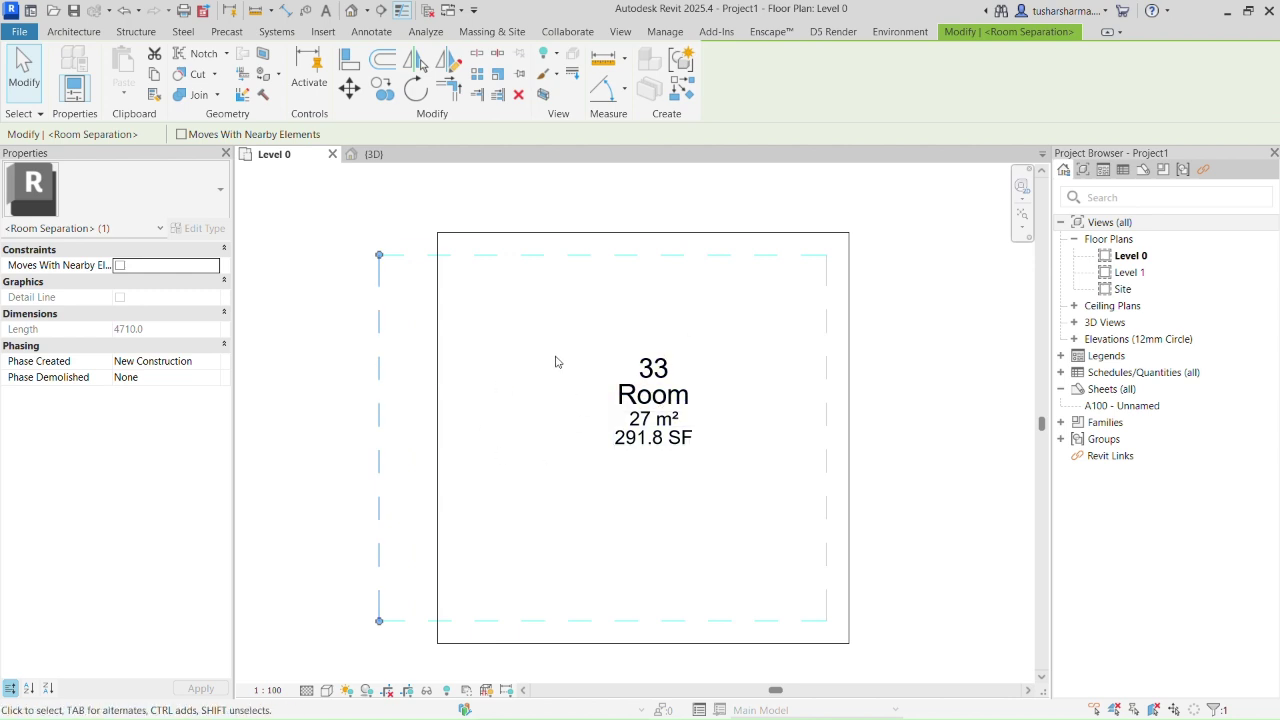
pyautogui.hotkey('ctrl', 'z')
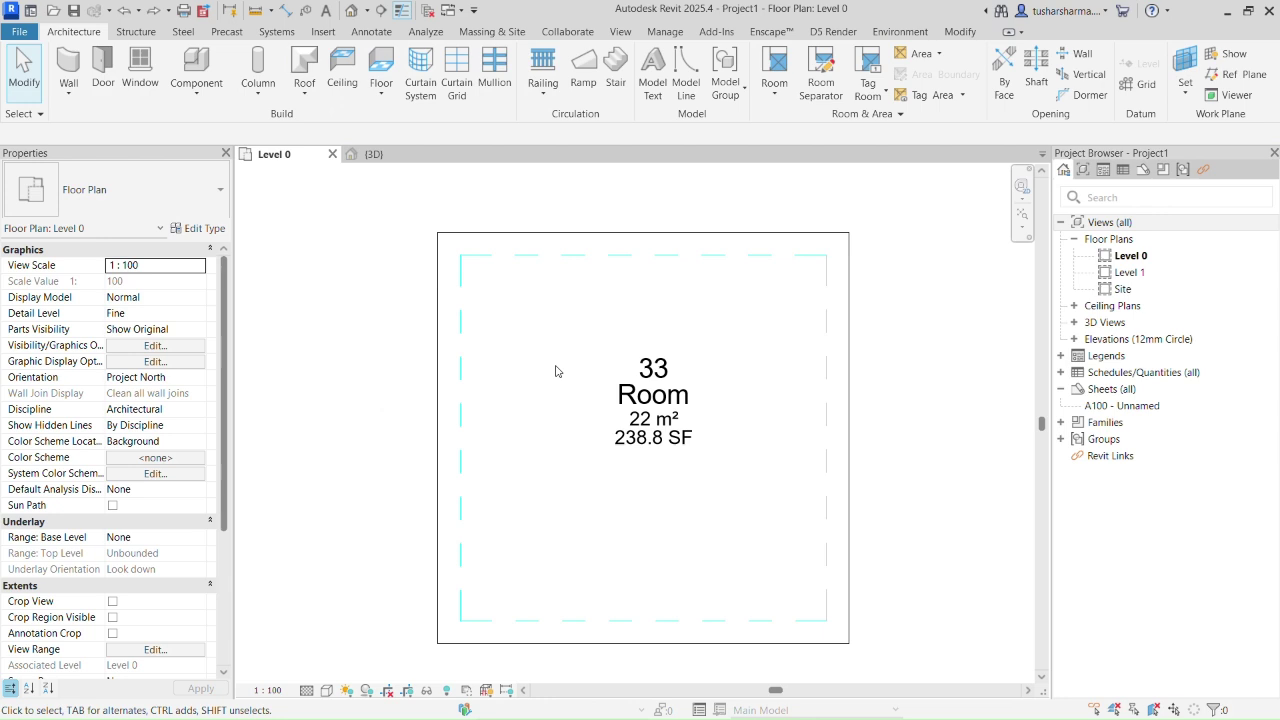
pyautogui.scroll(-4, 557, 371)
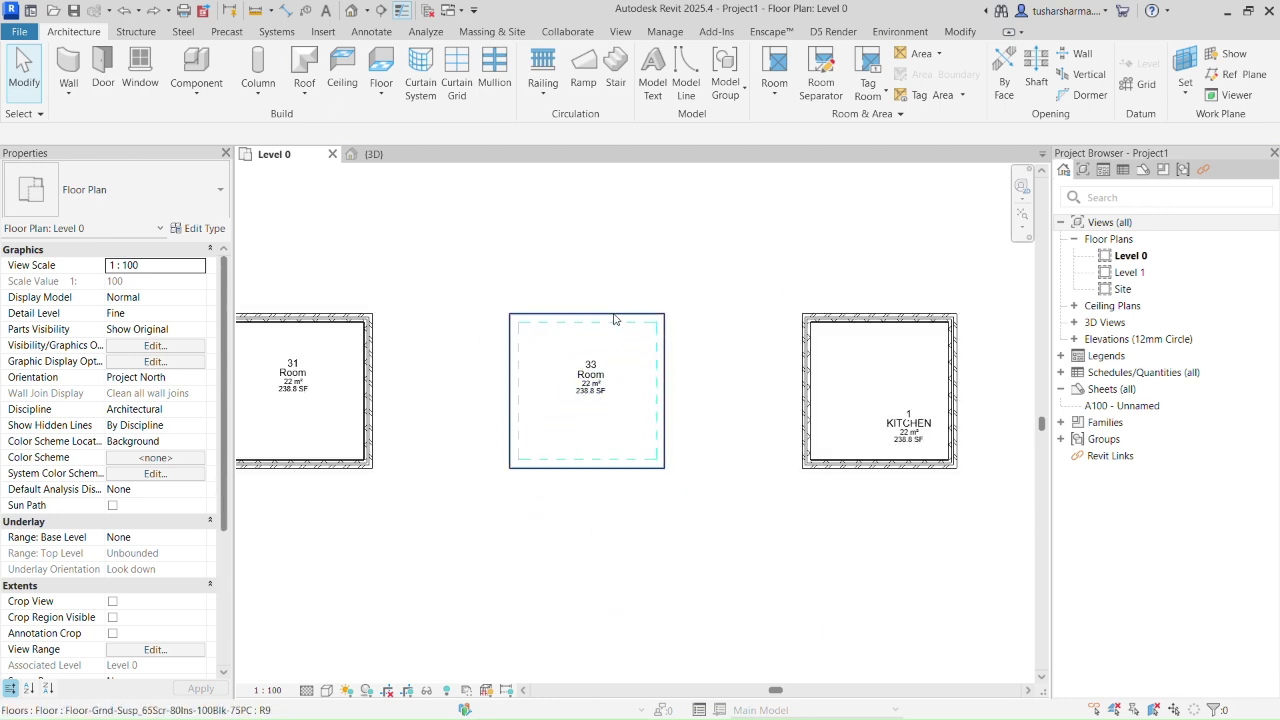
pyautogui.moveTo(737, 317); pyautogui.dragTo(628, 337, button='middle')
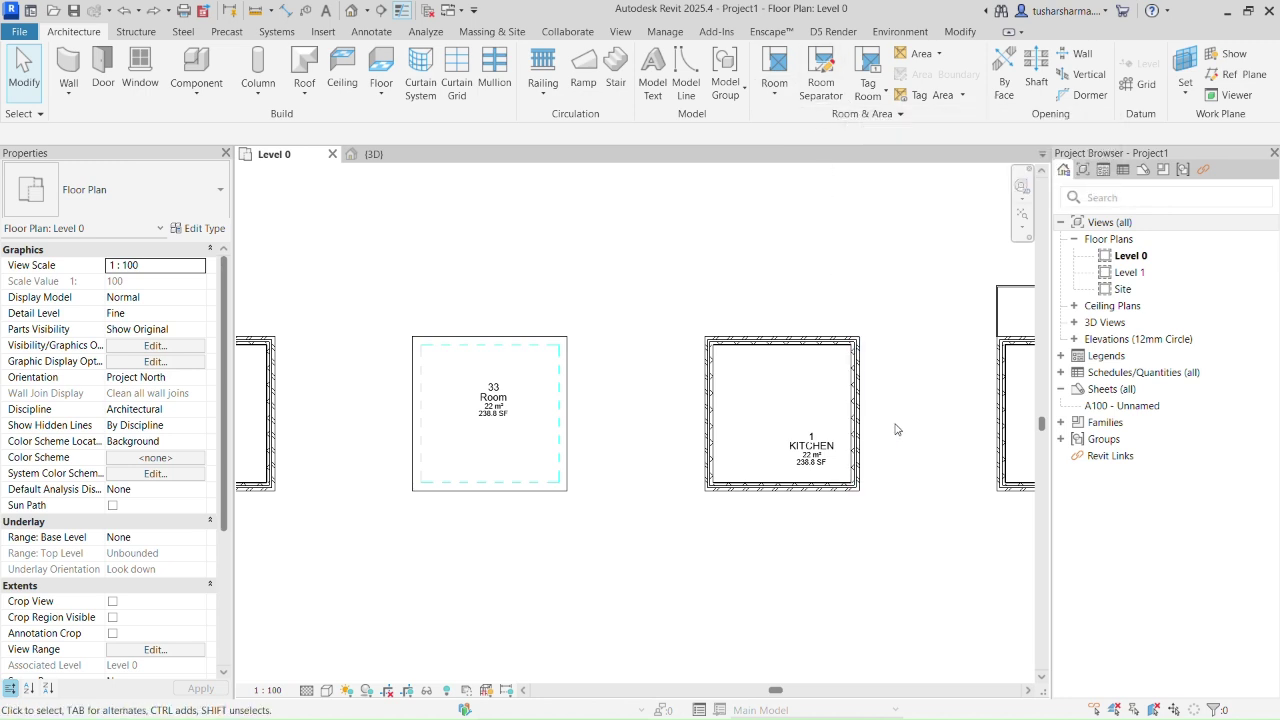
pyautogui.scroll(3, 895, 429)
pyautogui.moveTo(671, 440)
pyautogui.mouseDown(button='middle')
pyautogui.moveTo(680, 429)
pyautogui.moveTo(649, 432)
pyautogui.mouseUp(button='middle')
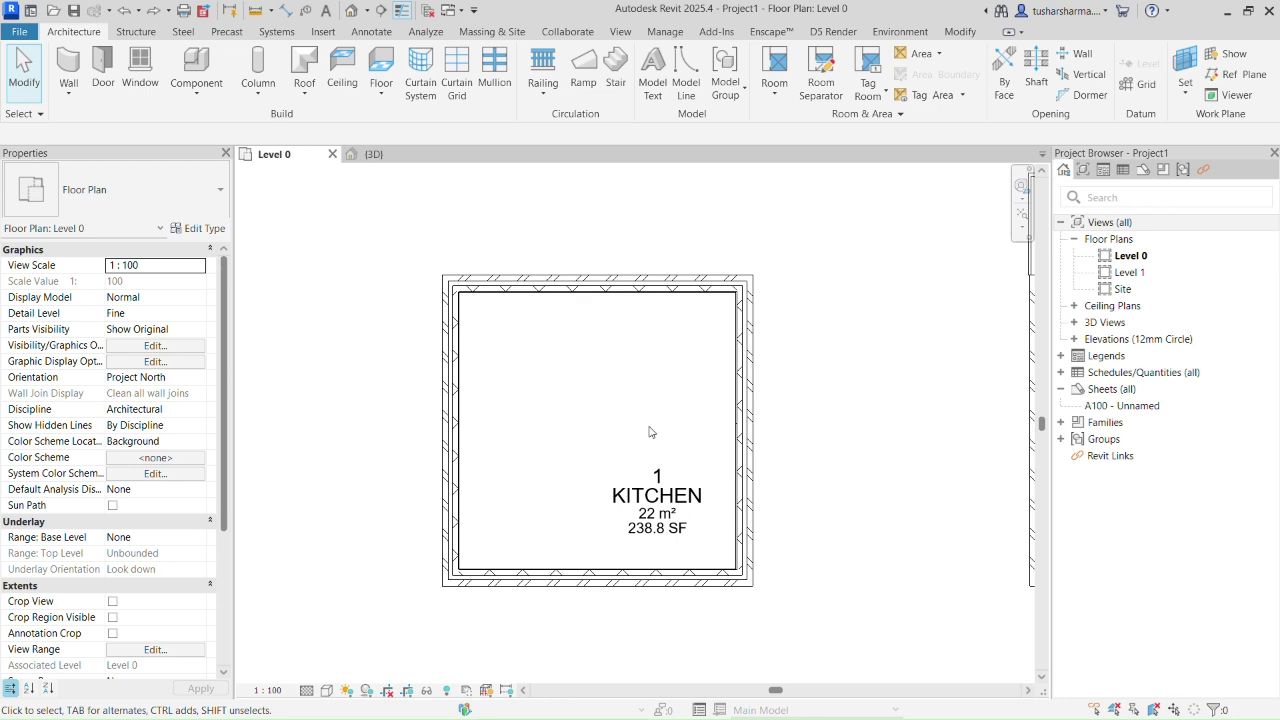
pyautogui.scroll(-2, 669, 418)
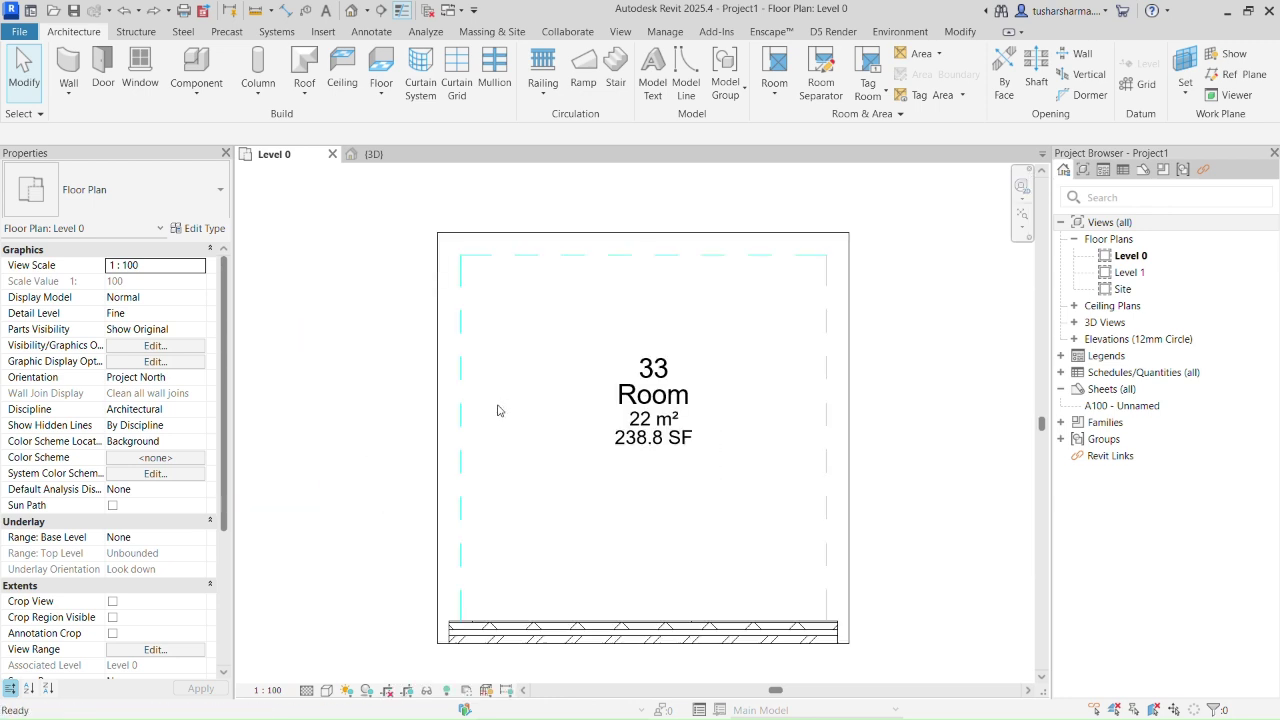
pyautogui.scroll(-3, 500, 410)
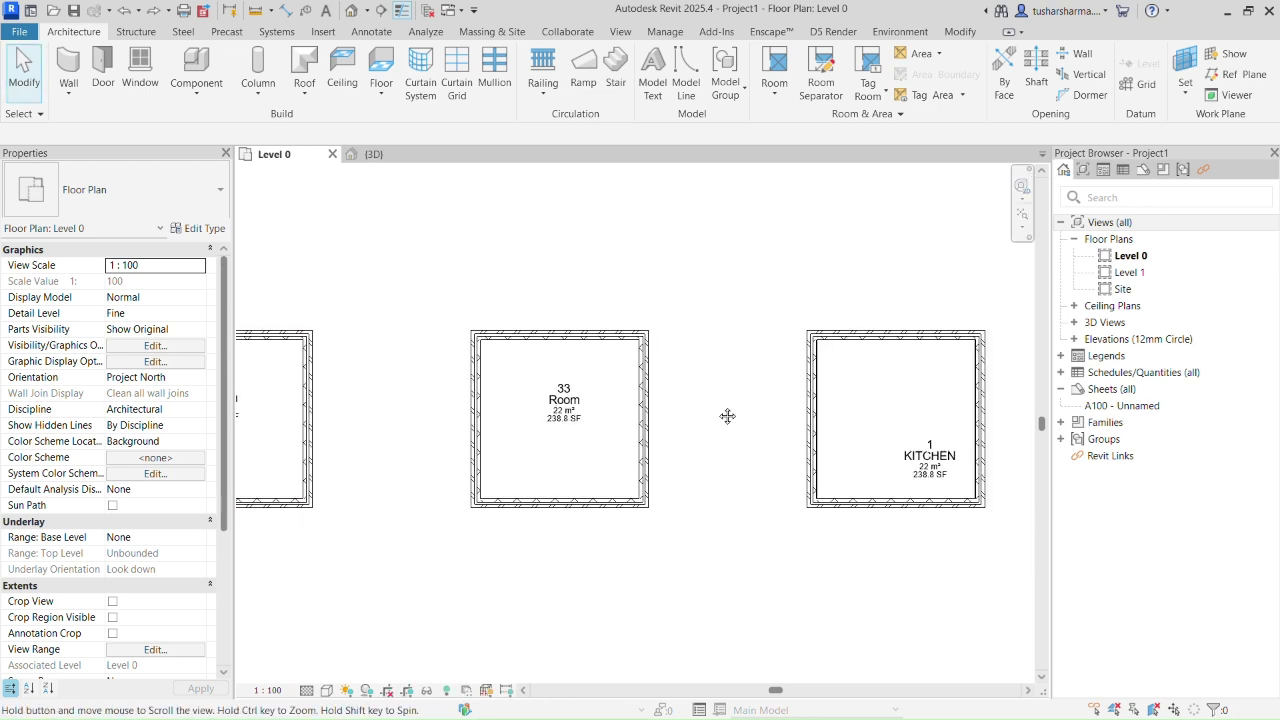
# Step: Place a second room, 34, inside the KITCHEN, keeping it despite the multiple-rooms warning
pyautogui.moveTo(725, 414); pyautogui.dragTo(546, 410, button='middle')
pyautogui.scroll(4, 552, 415)
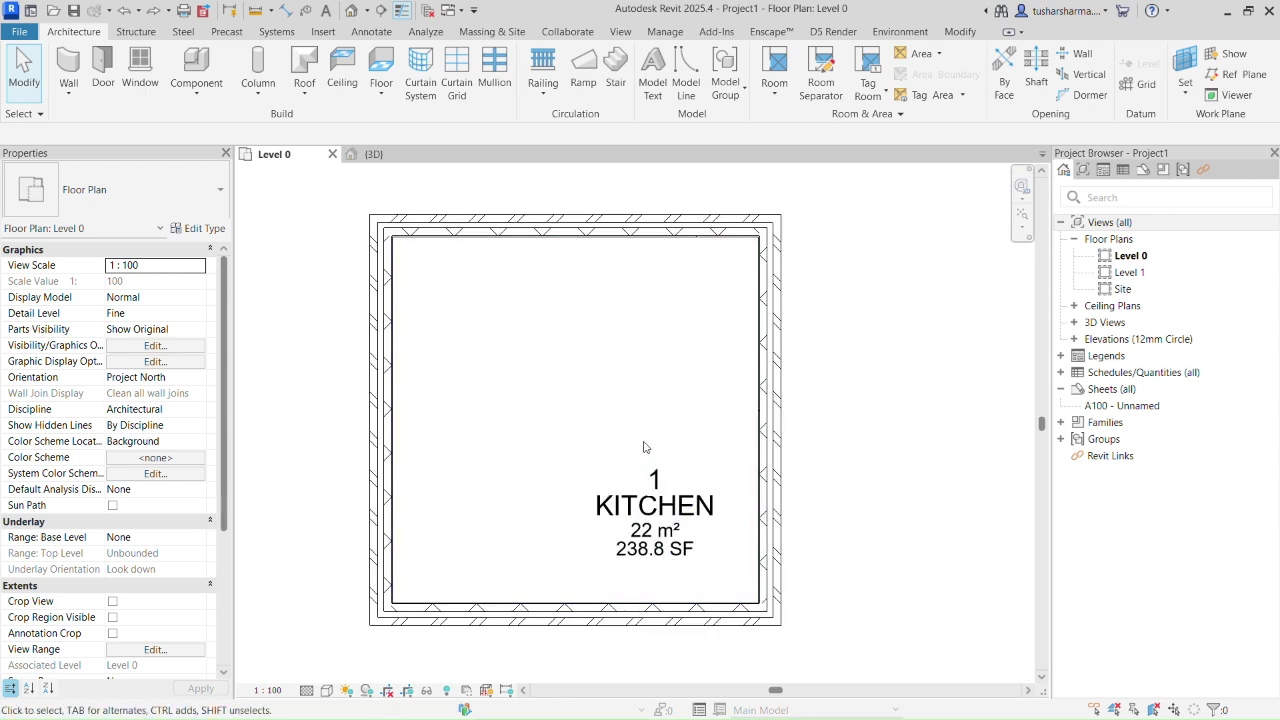
pyautogui.click(774, 72)
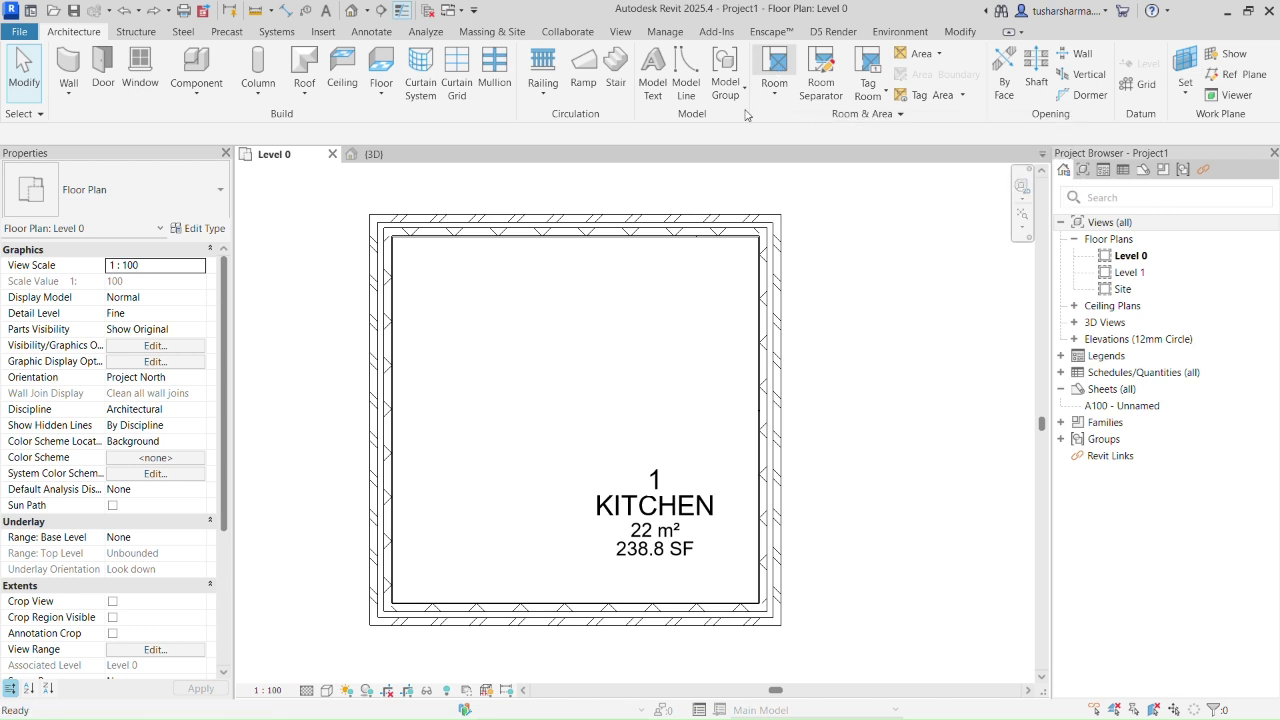
pyautogui.click(484, 370)
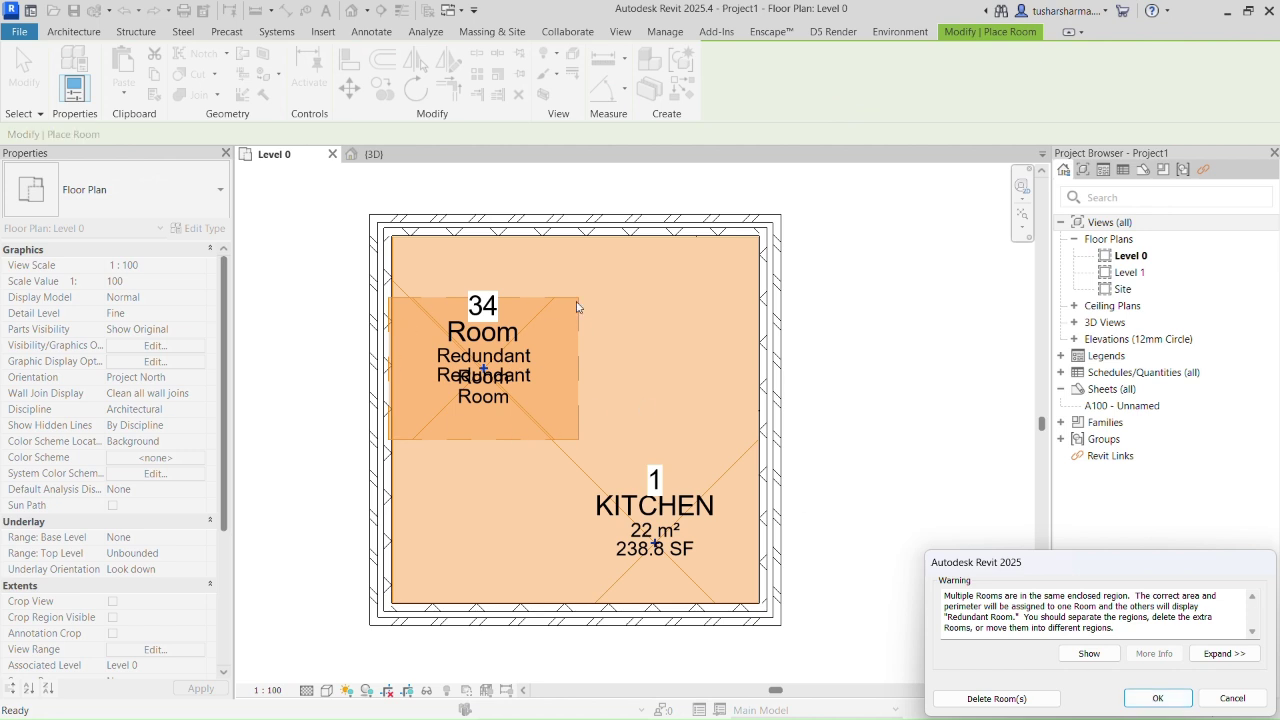
pyautogui.click(1156, 699)
pyautogui.press('Escape')
pyautogui.press('Escape')
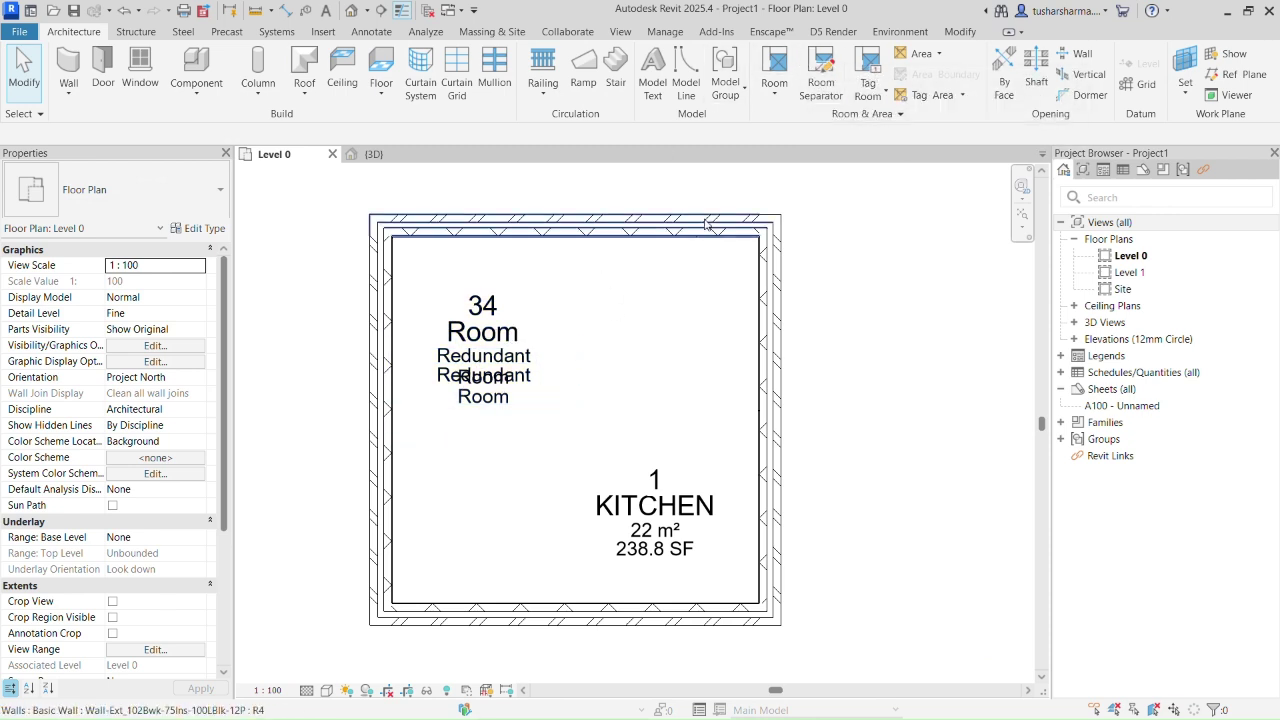
# Step: Draw a vertical then horizontal room separator from the kitchen's top wall to its left wall
pyautogui.click(820, 72)
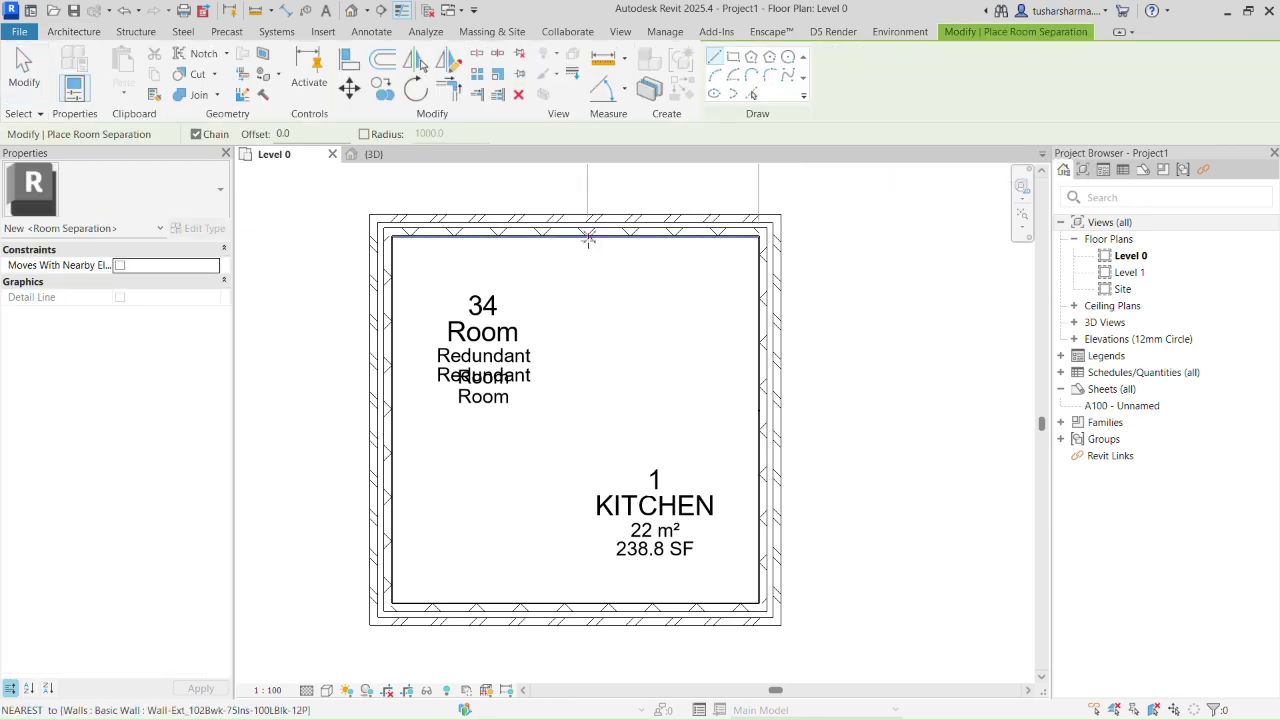
pyautogui.click(623, 237)
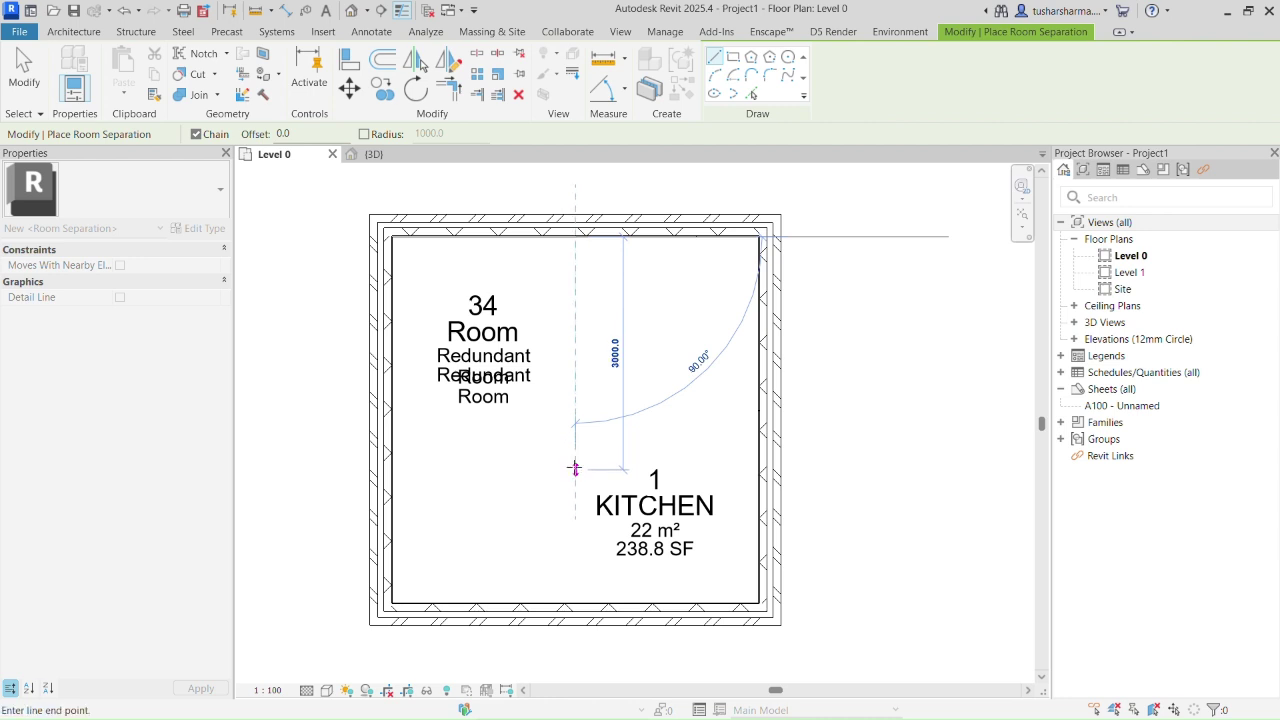
pyautogui.click(575, 462)
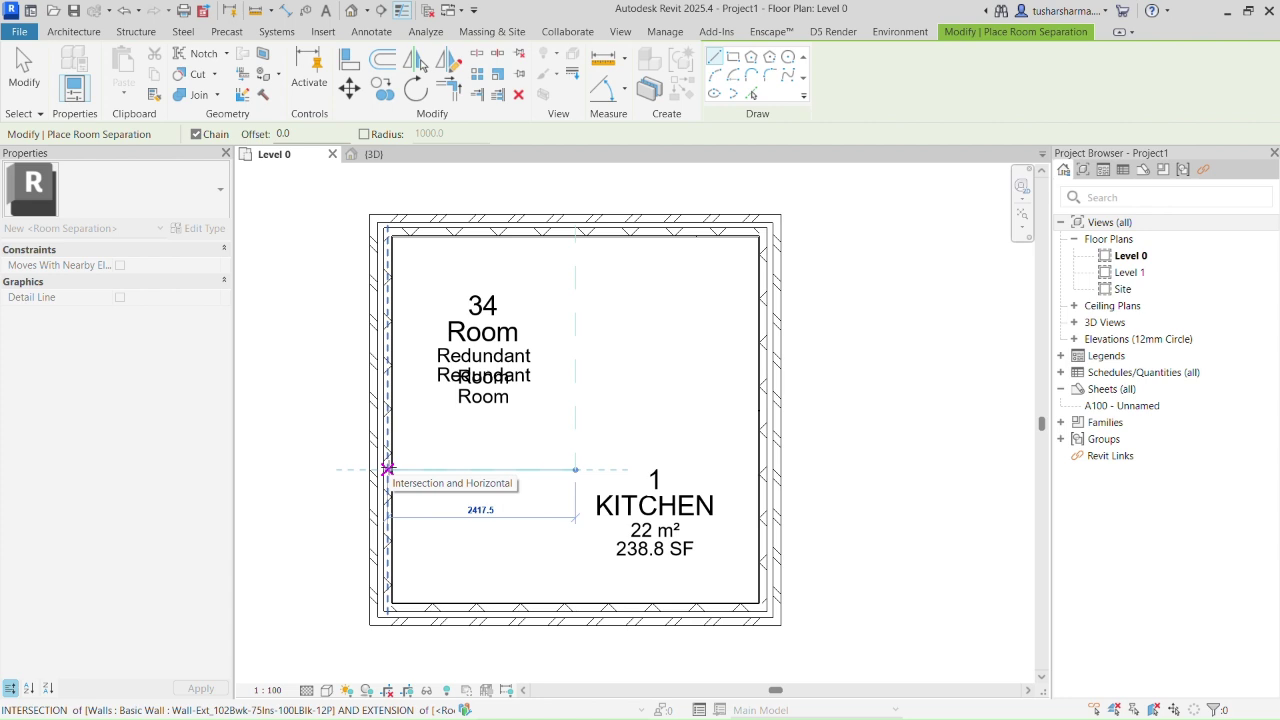
pyautogui.click(392, 469)
pyautogui.press('Escape')
pyautogui.press('Escape')
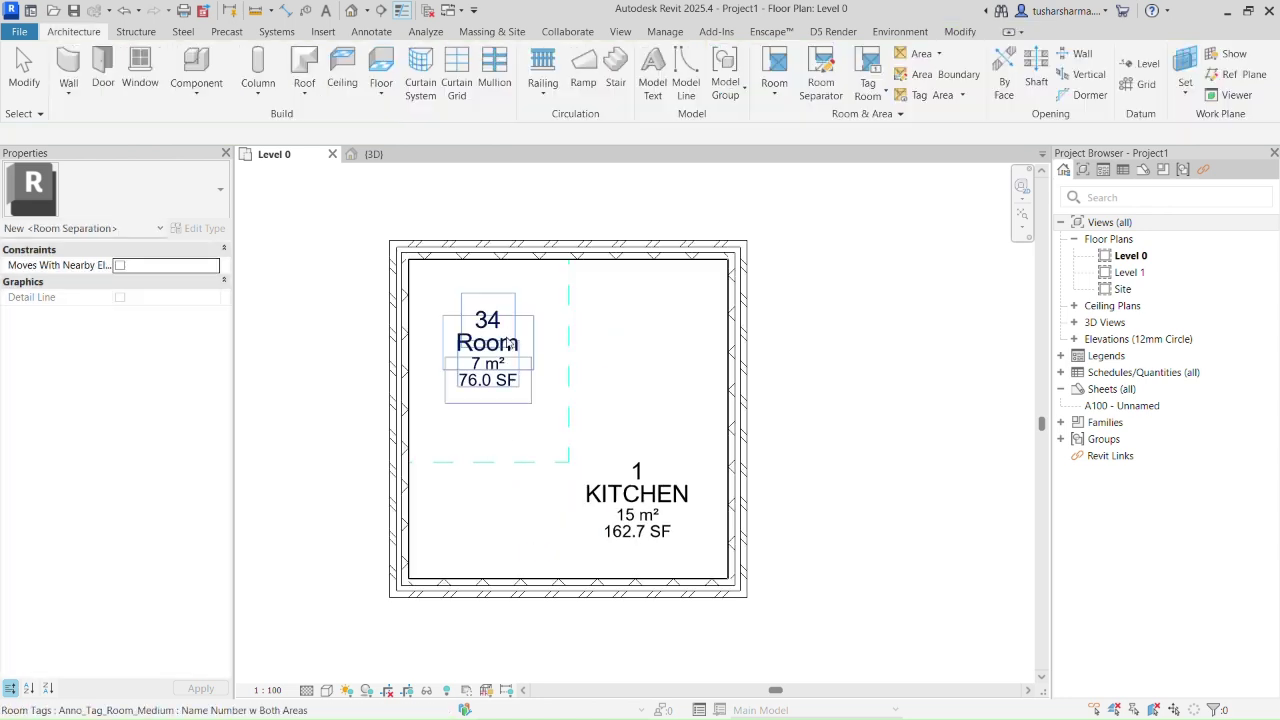
pyautogui.scroll(1, 510, 330)
pyautogui.scroll(-1, 505, 320)
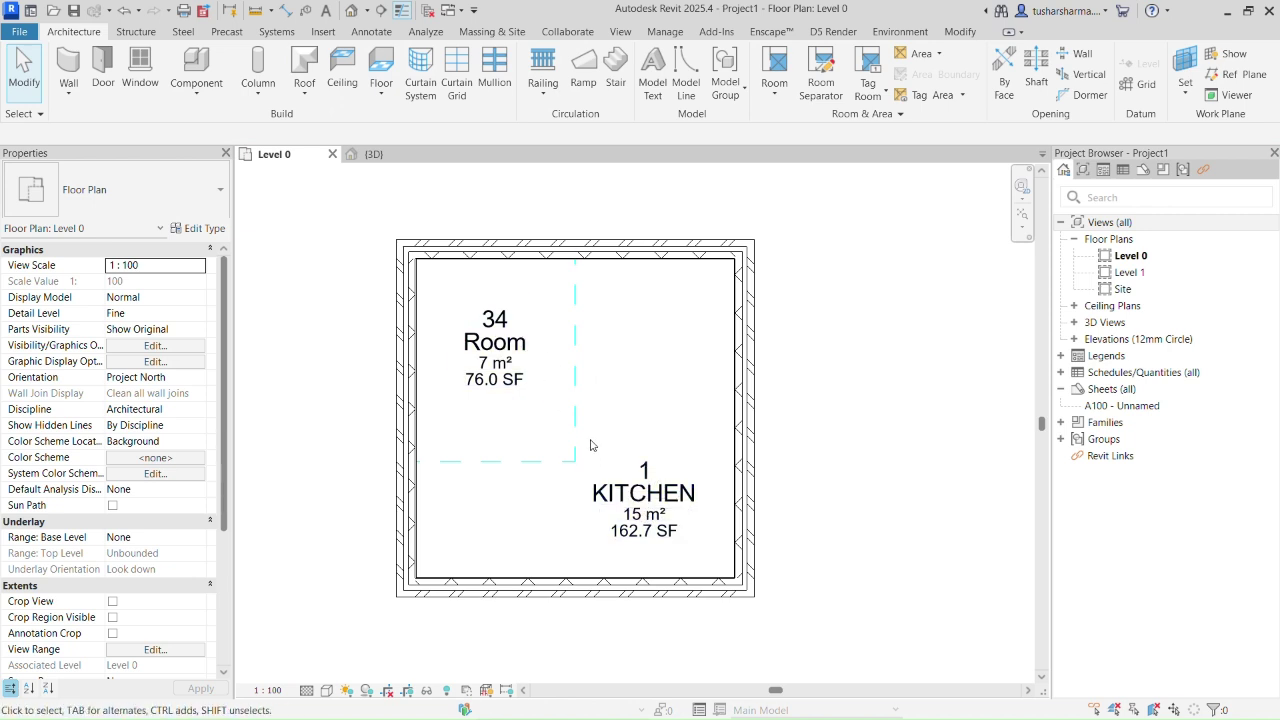
# Step: Check the tags: KITCHEN now 15 m² and room 34 now 7 m²
pyautogui.click(644, 470)
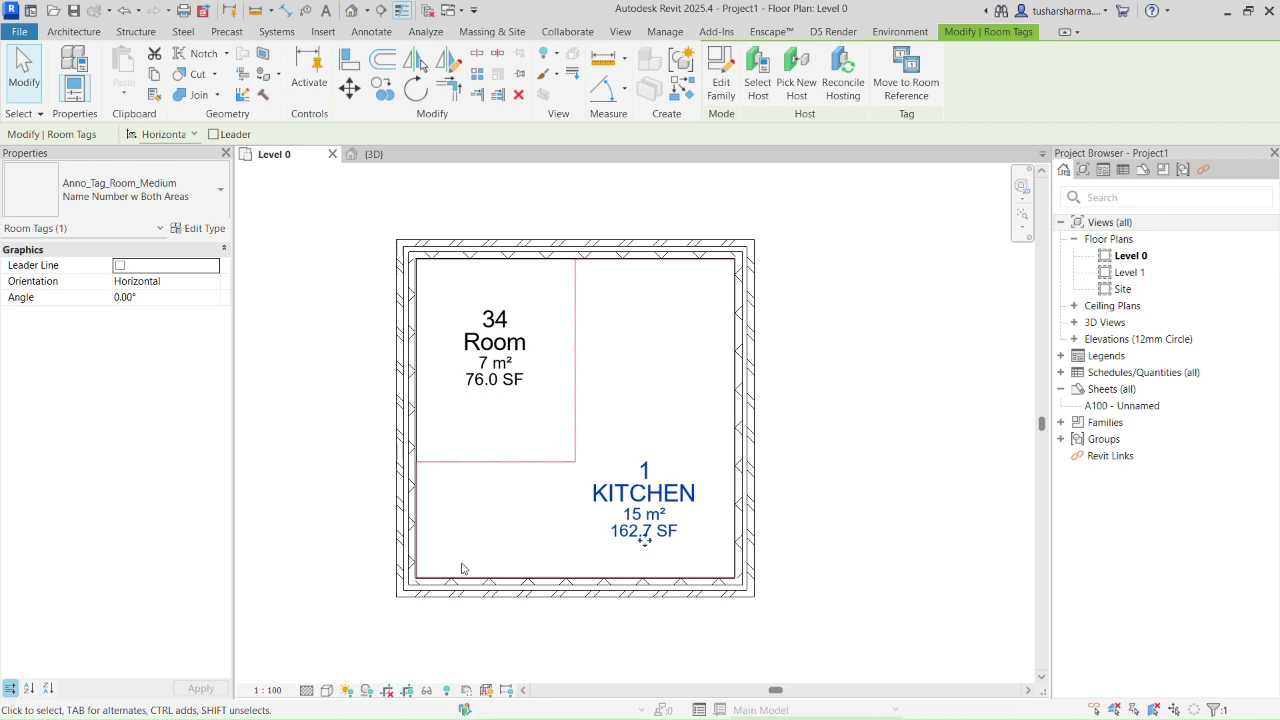
pyautogui.click(494, 345)
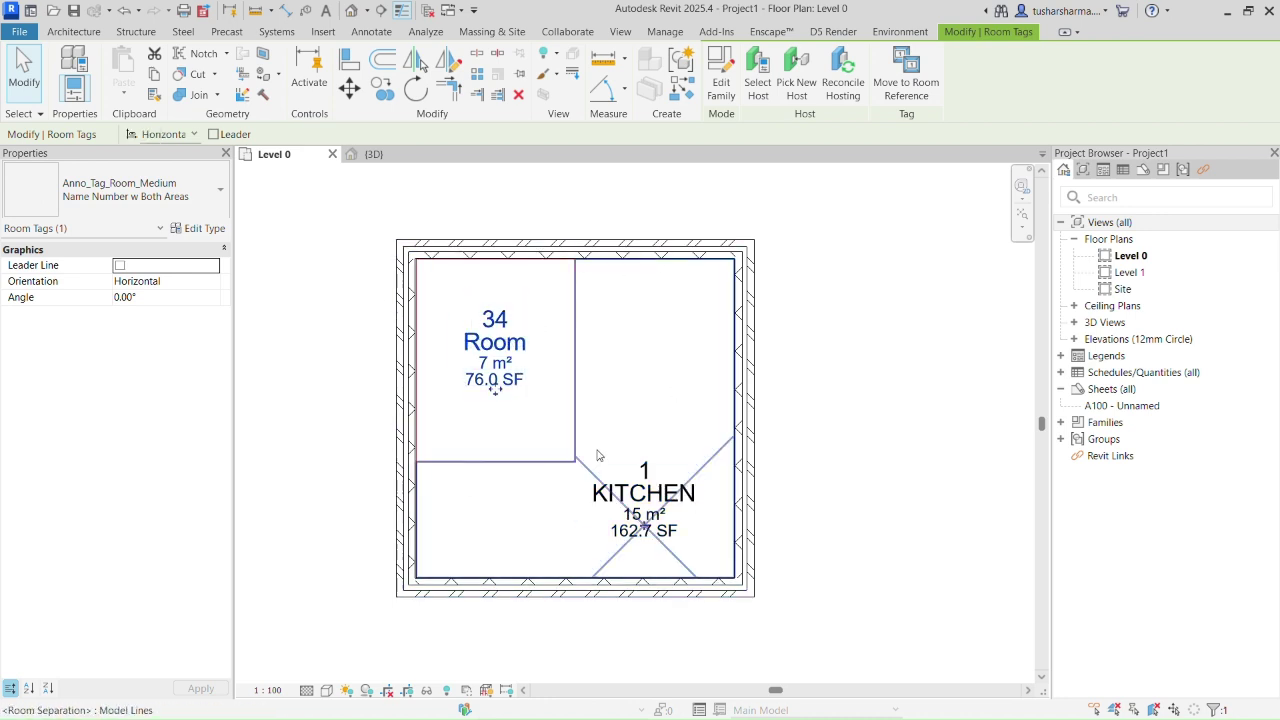
pyautogui.click(528, 432)
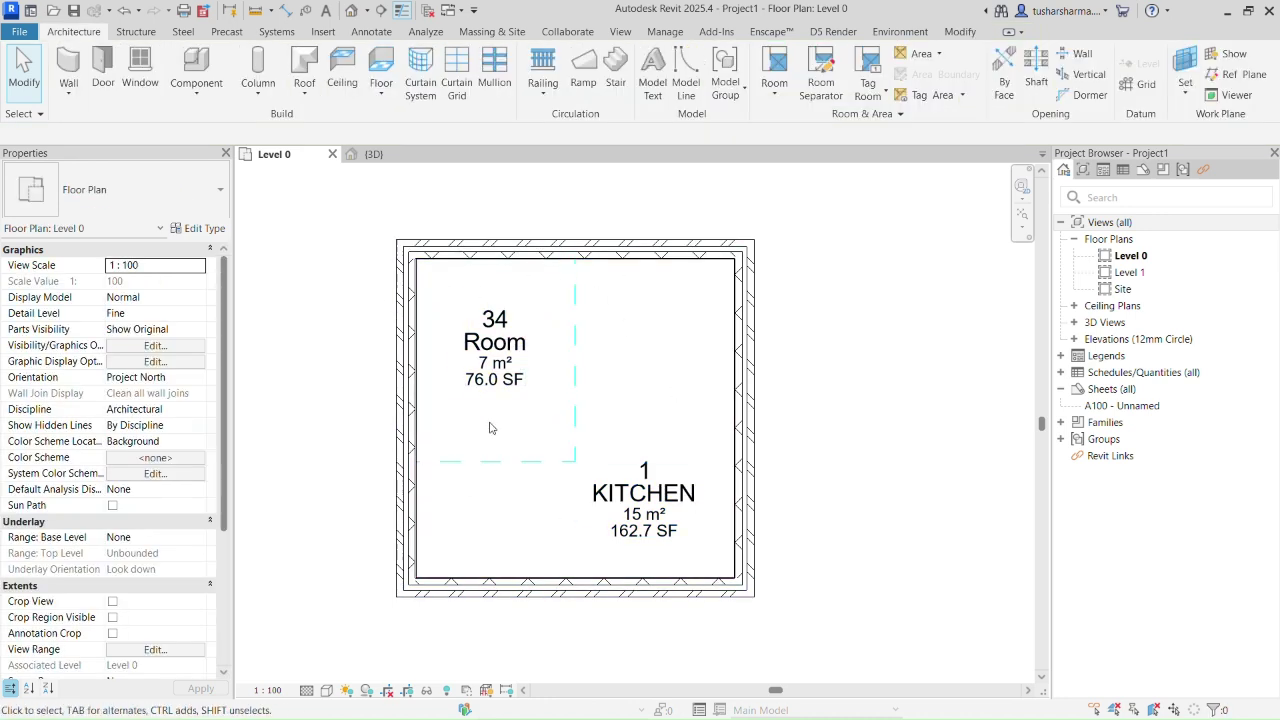
# Step: Zoom to the double-door room and place room 35 in the open area beyond the door
pyautogui.scroll(-4, 612, 428)
pyautogui.scroll(2, 615, 425)
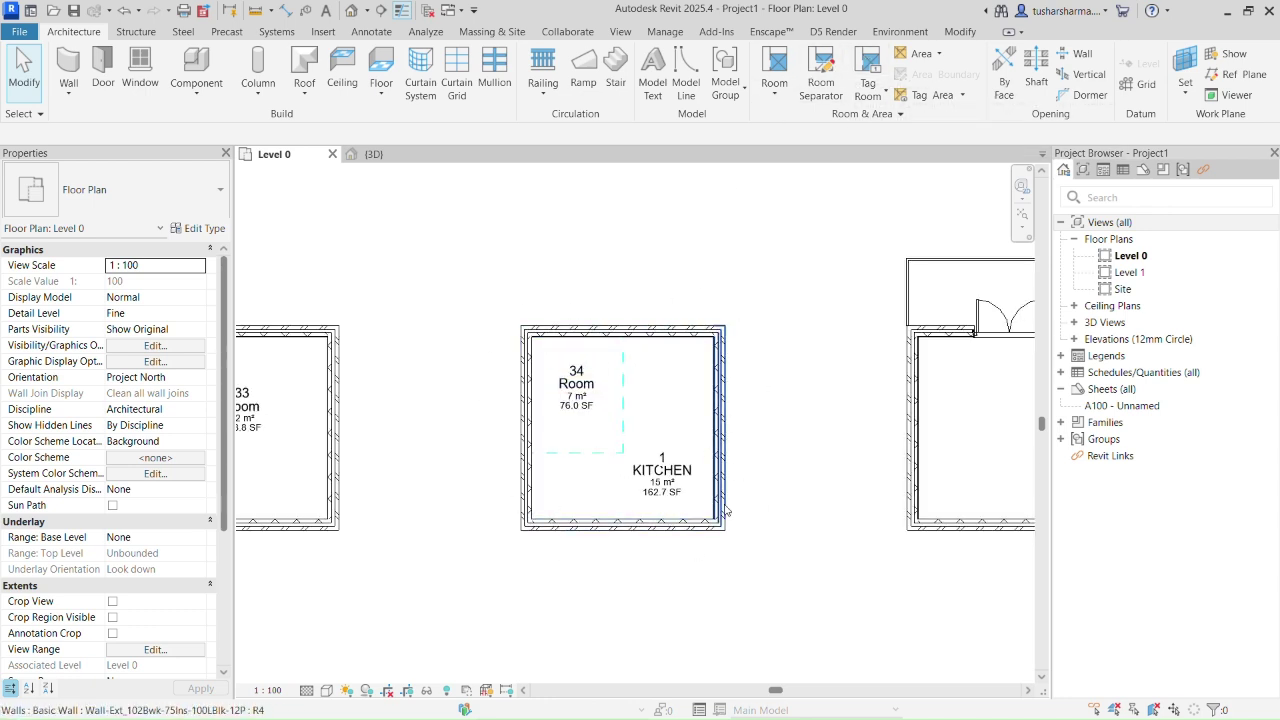
pyautogui.scroll(-3, 726, 511)
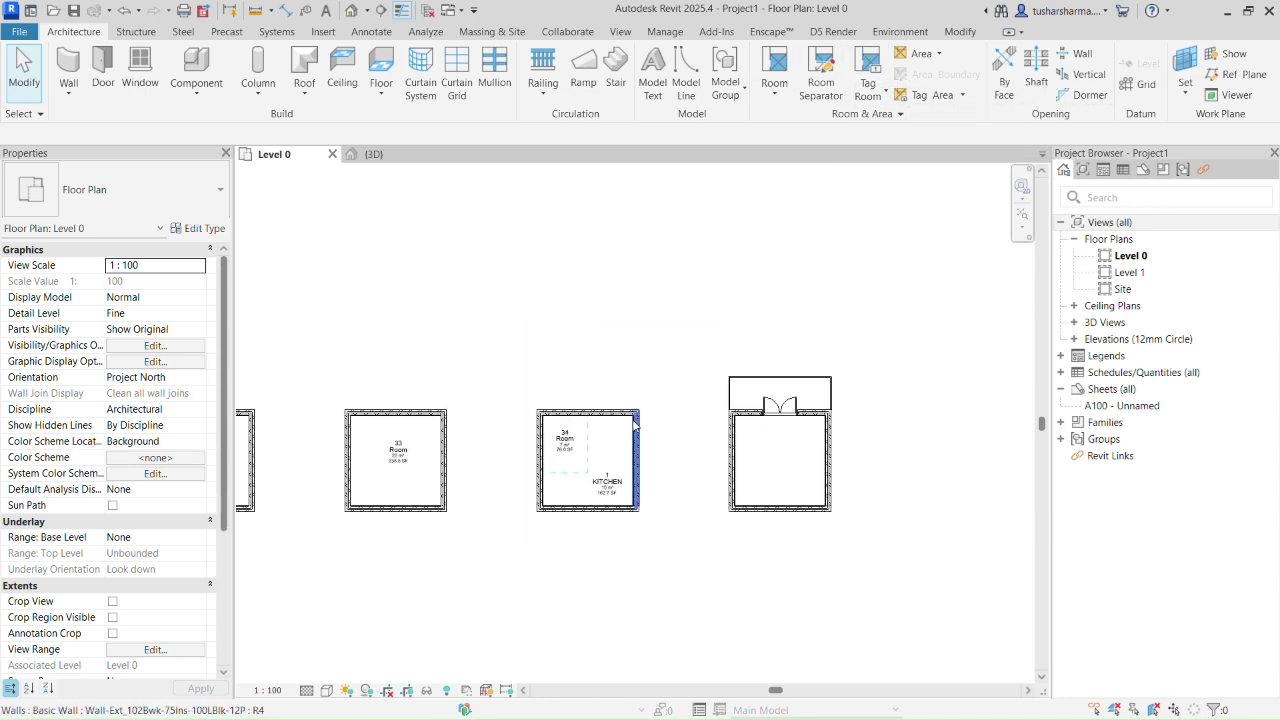
pyautogui.scroll(-3, 530, 475)
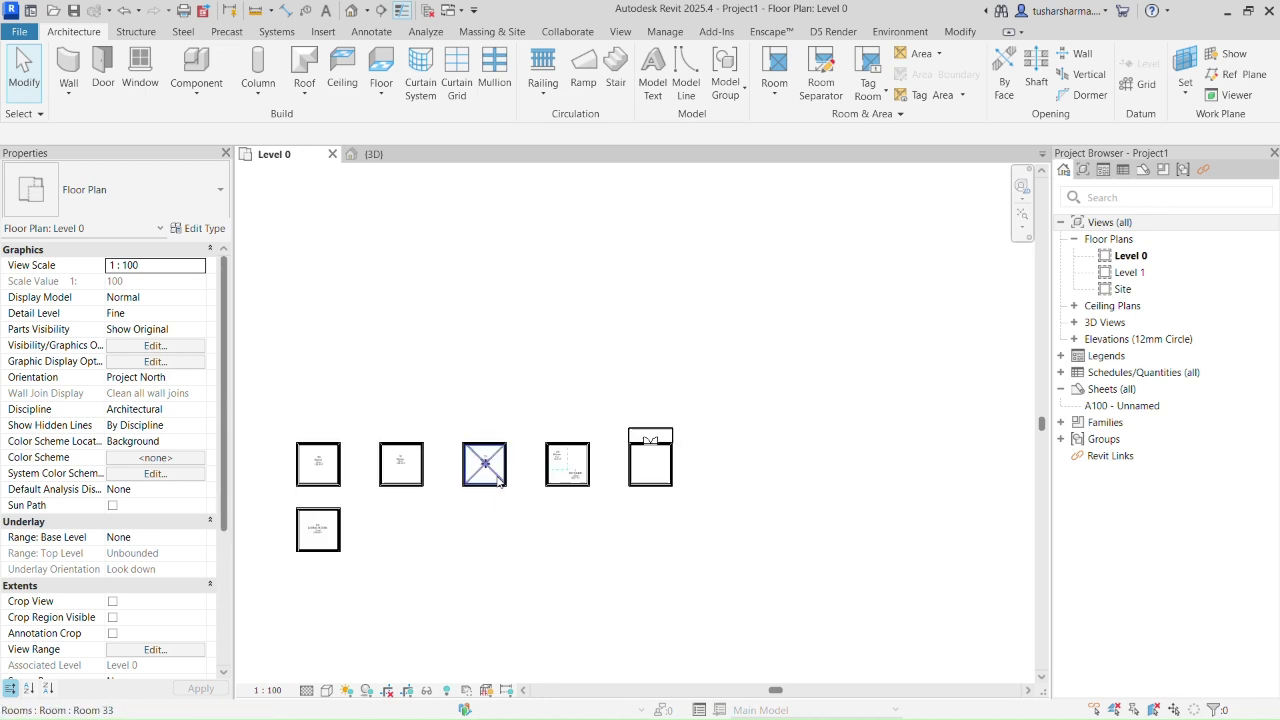
pyautogui.scroll(5, 604, 462)
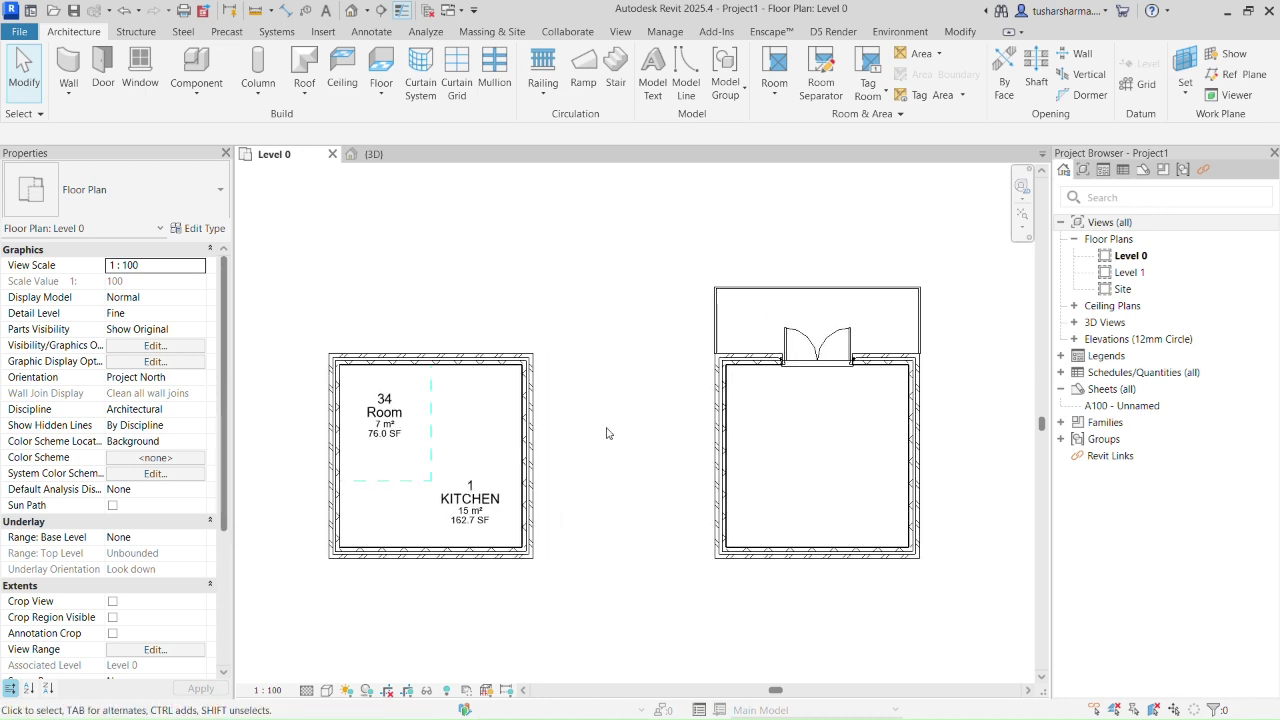
pyautogui.scroll(3, 708, 468)
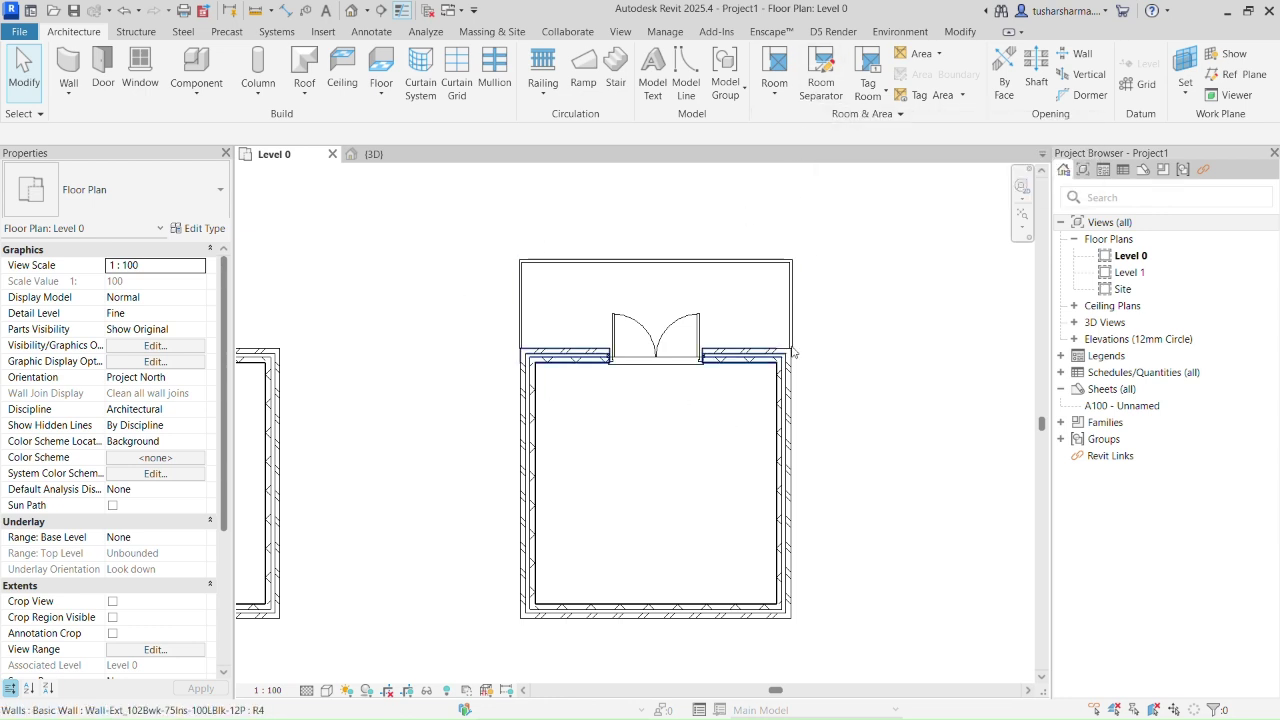
pyautogui.moveTo(697, 213); pyautogui.dragTo(663, 291, button='middle')
pyautogui.scroll(2, 620, 300)
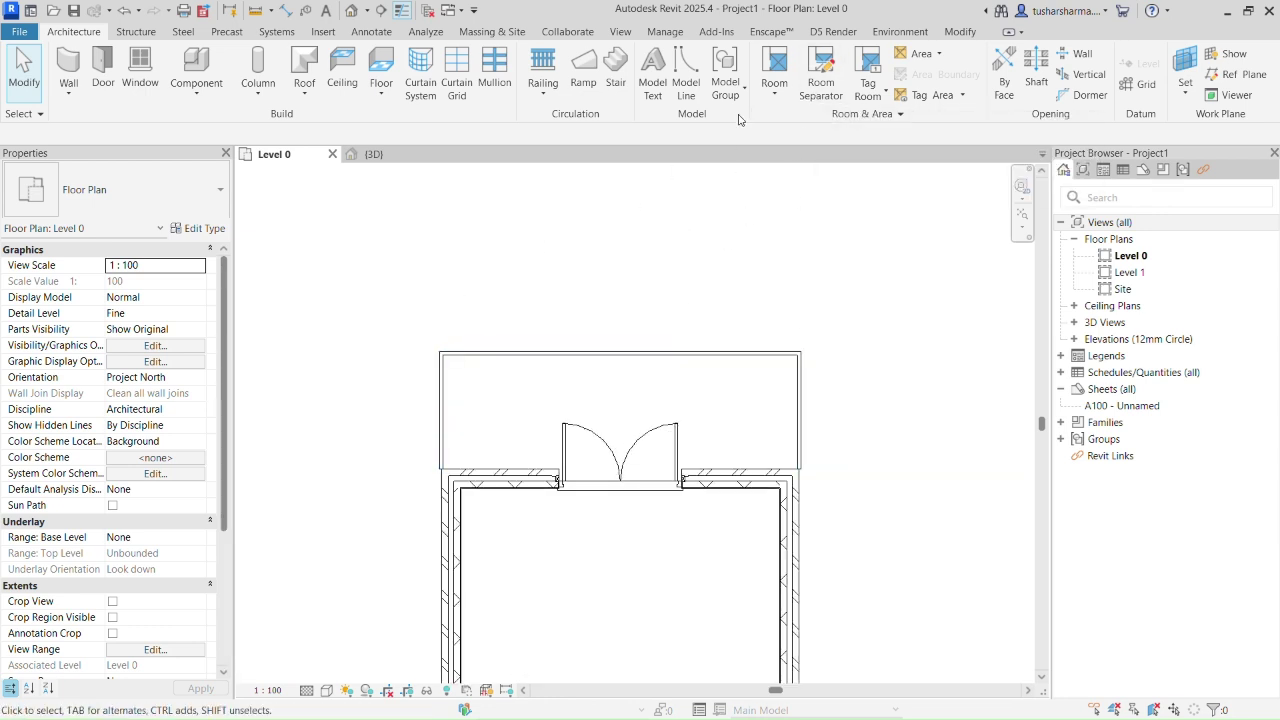
pyautogui.click(774, 70)
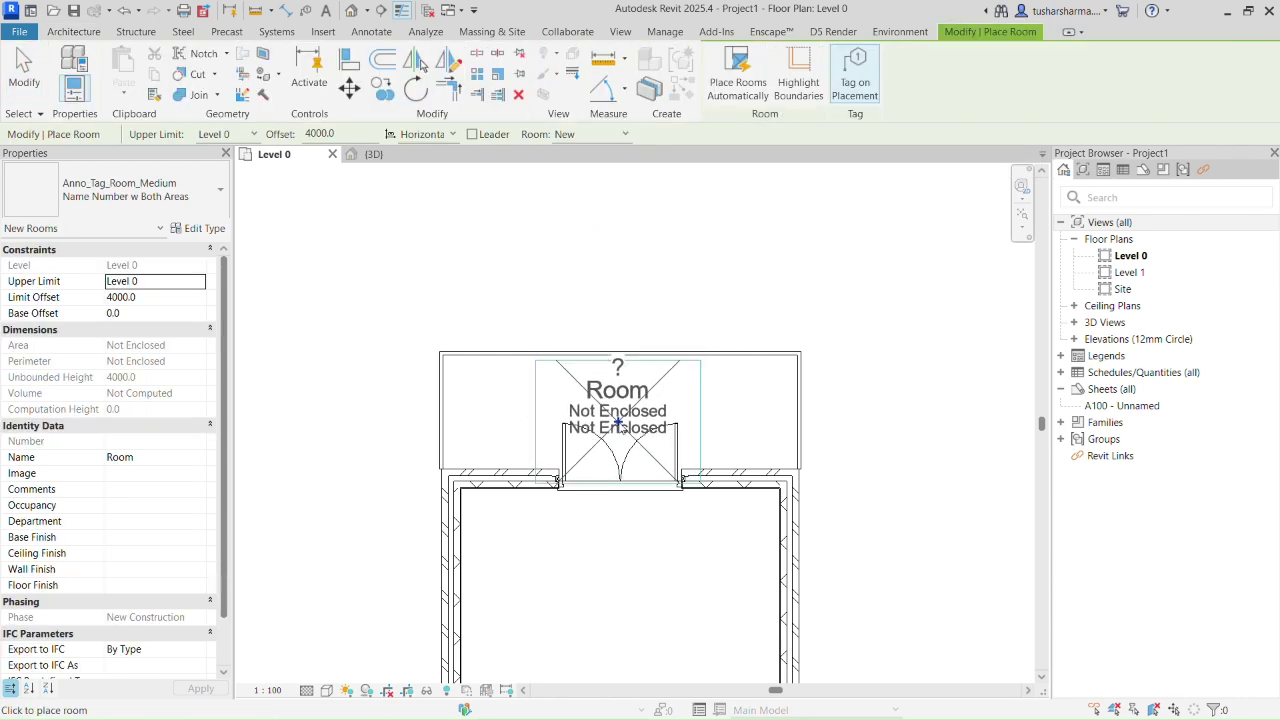
pyautogui.click(623, 421)
pyautogui.press('Escape')
pyautogui.press('Escape')
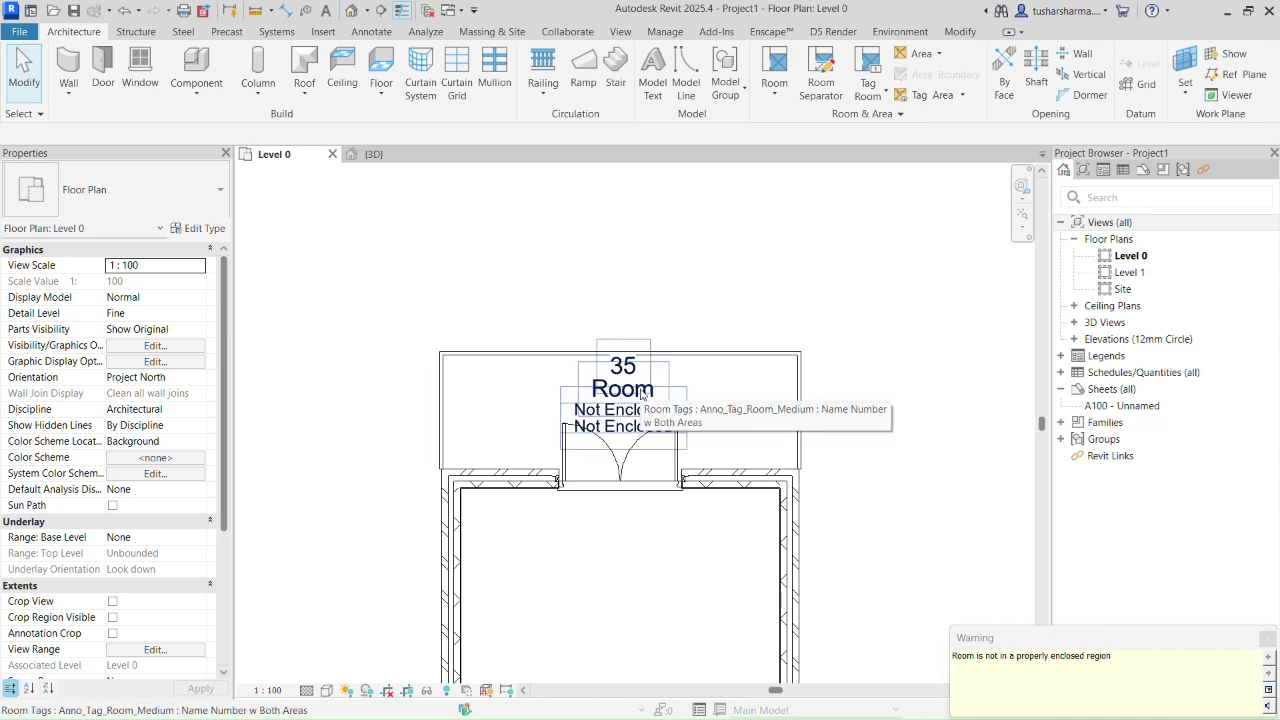
# Step: Dismiss the not-enclosed warning and check that the Room 35 tag reads Not Enclosed
pyautogui.scroll(1, 641, 395)
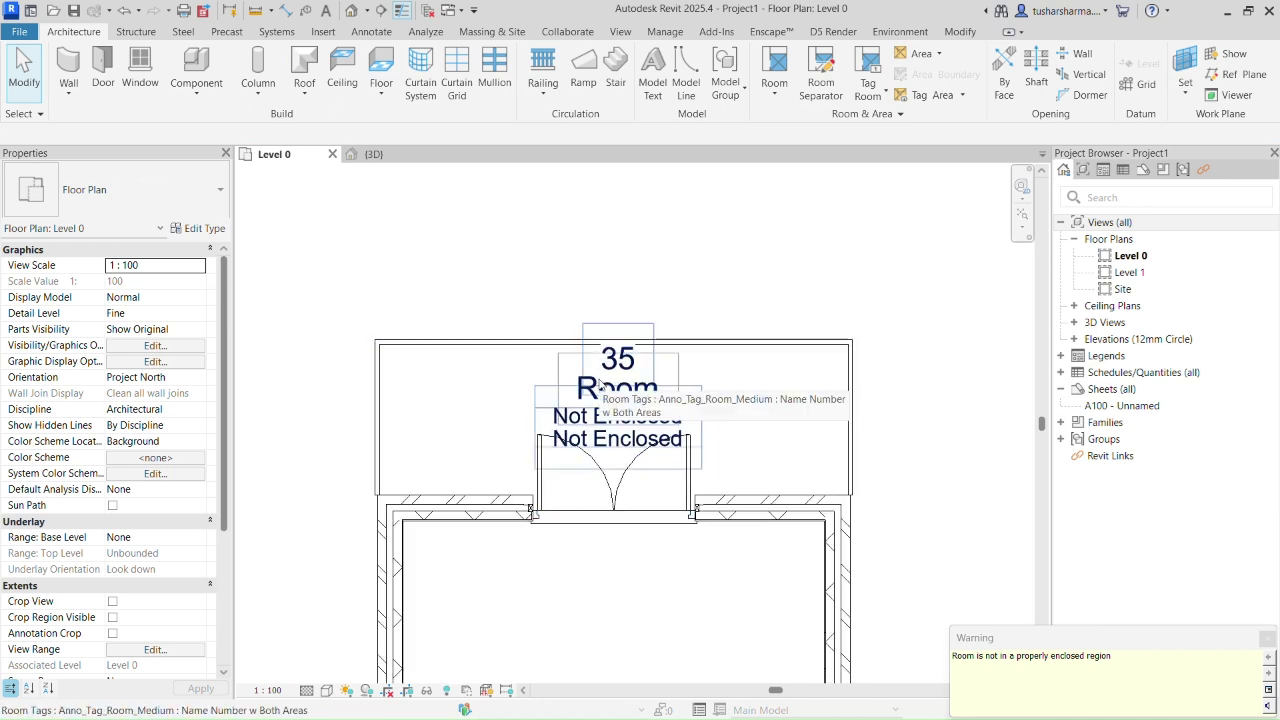
pyautogui.click(1265, 640)
pyautogui.click(622, 395)
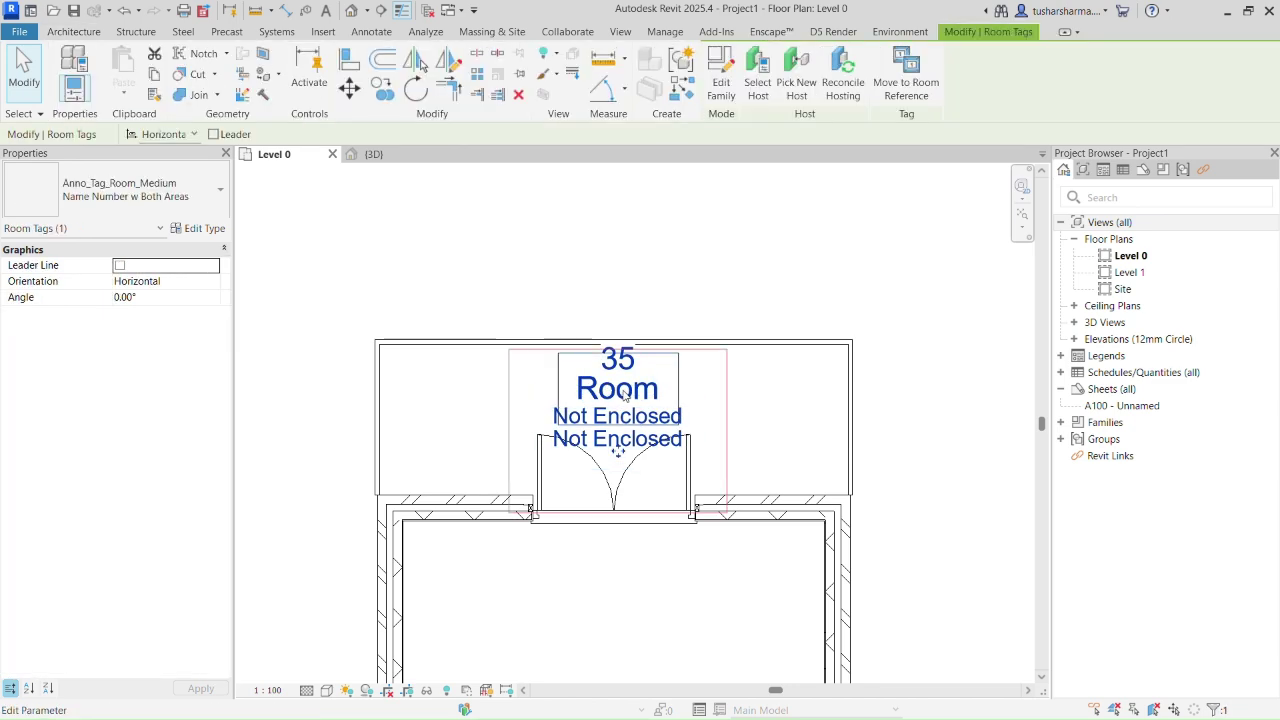
pyautogui.click(711, 323)
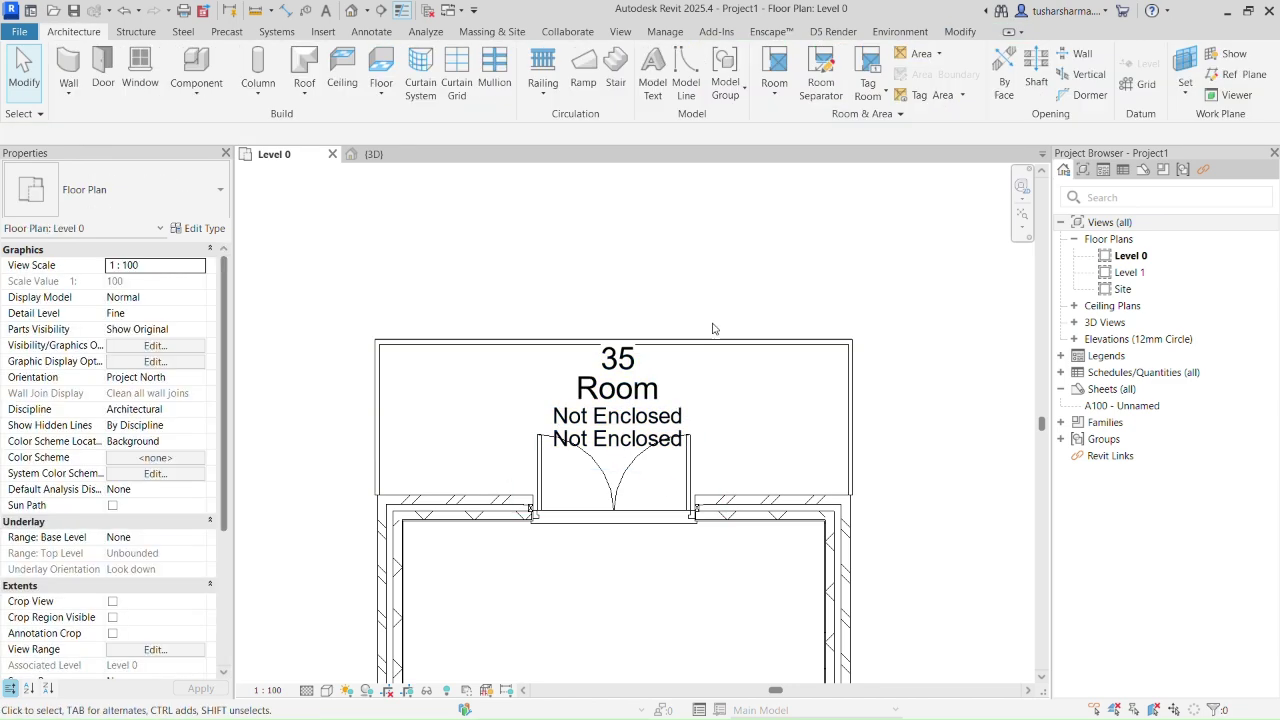
# Step: Draw room separators up, across and down around the area beyond the double door
pyautogui.click(822, 75)
pyautogui.scroll(3, 365, 476)
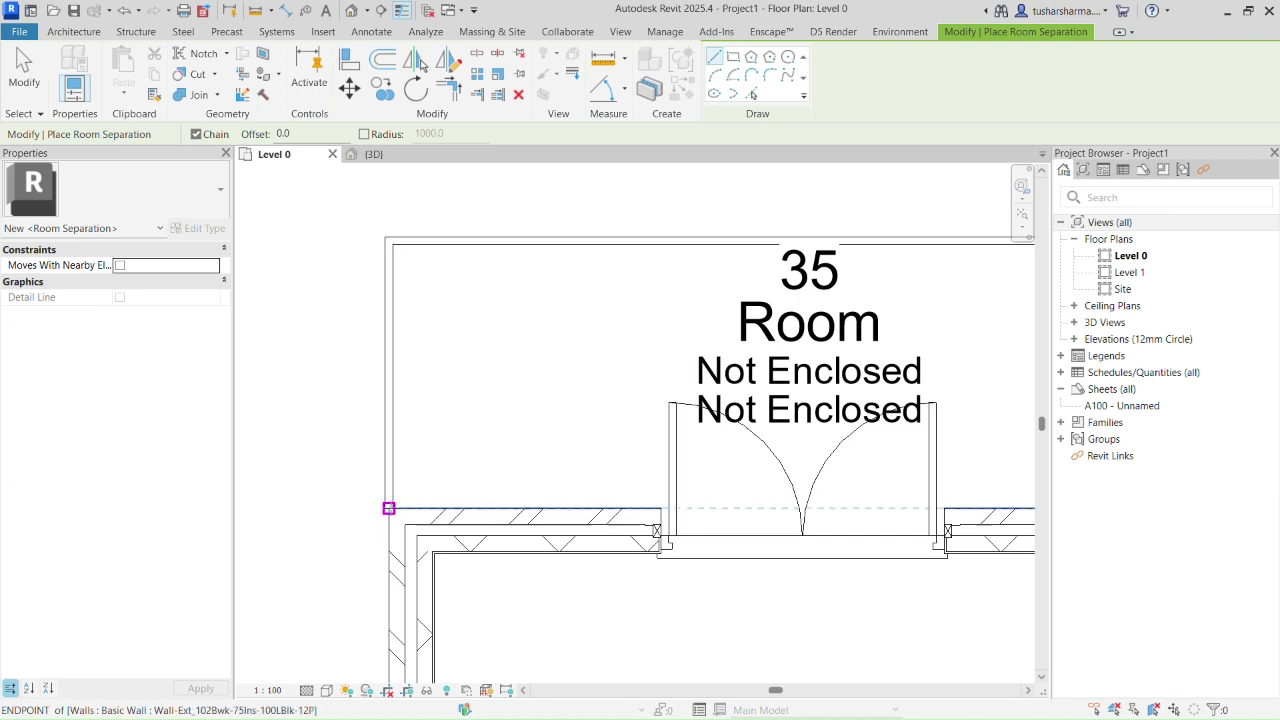
pyautogui.click(388, 508)
pyautogui.click(388, 248)
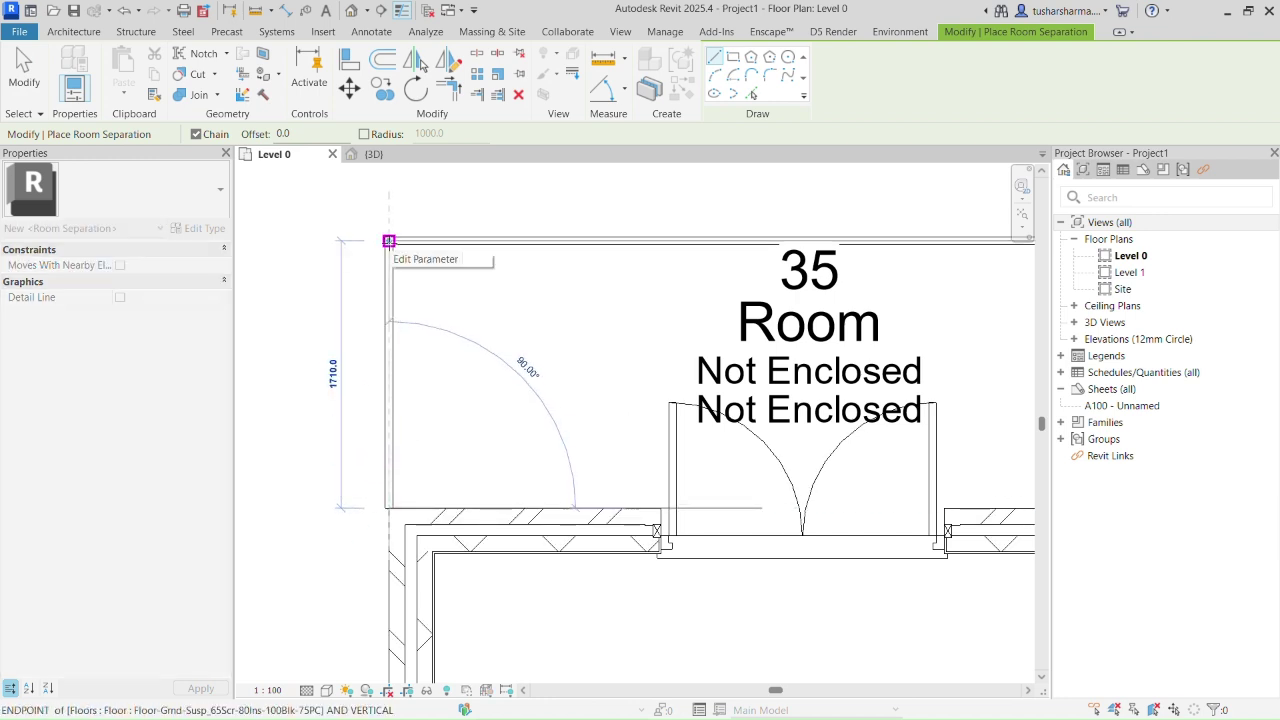
pyautogui.scroll(-2, 388, 248)
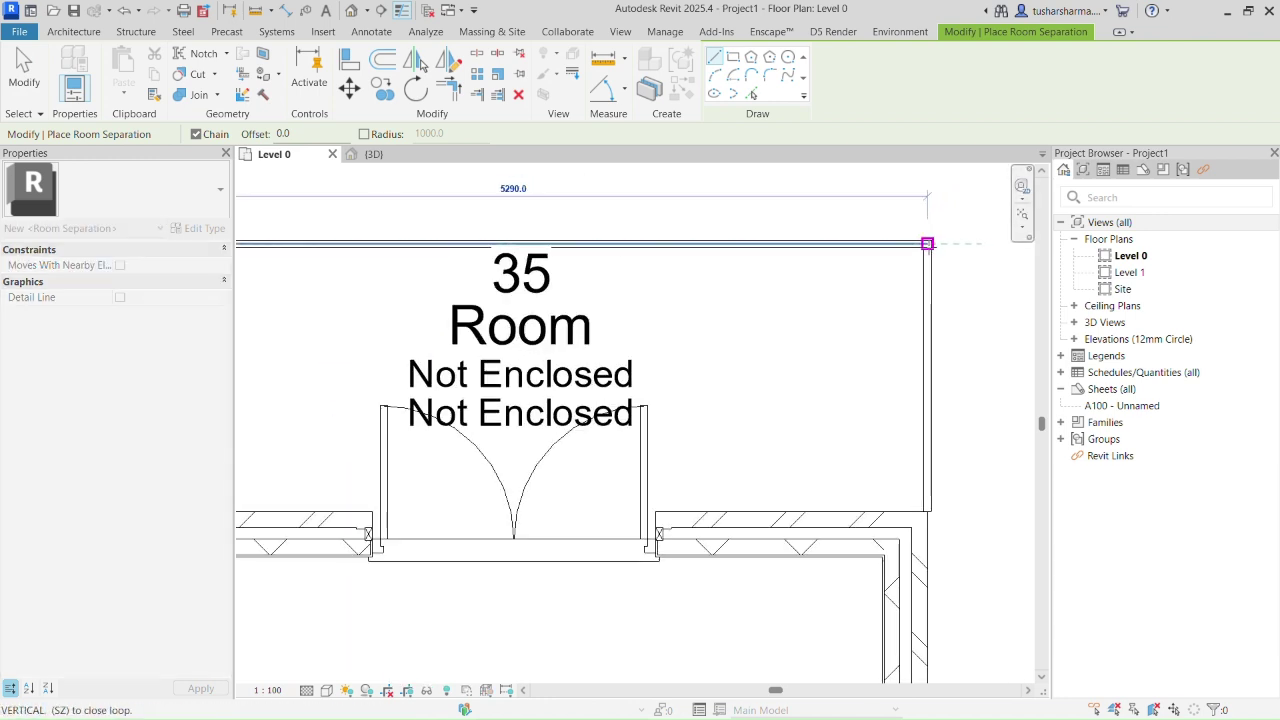
pyautogui.click(936, 241)
pyautogui.scroll(2, 940, 242)
pyautogui.click(928, 512)
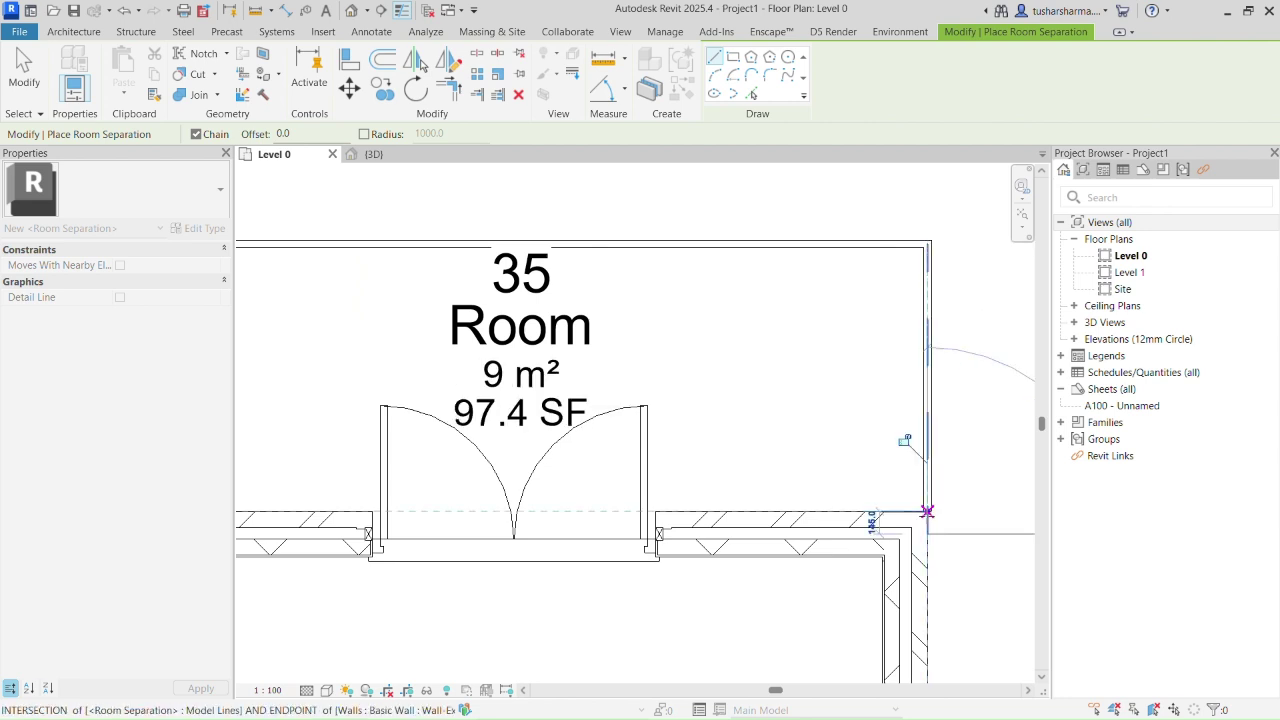
pyautogui.scroll(-2, 674, 418)
pyautogui.press('Escape')
pyautogui.press('Escape')
# Step: Confirm the Room 35 tag now reads 9 m² (97.4 SF) and zoom out
pyautogui.scroll(1, 580, 385)
pyautogui.click(580, 385)
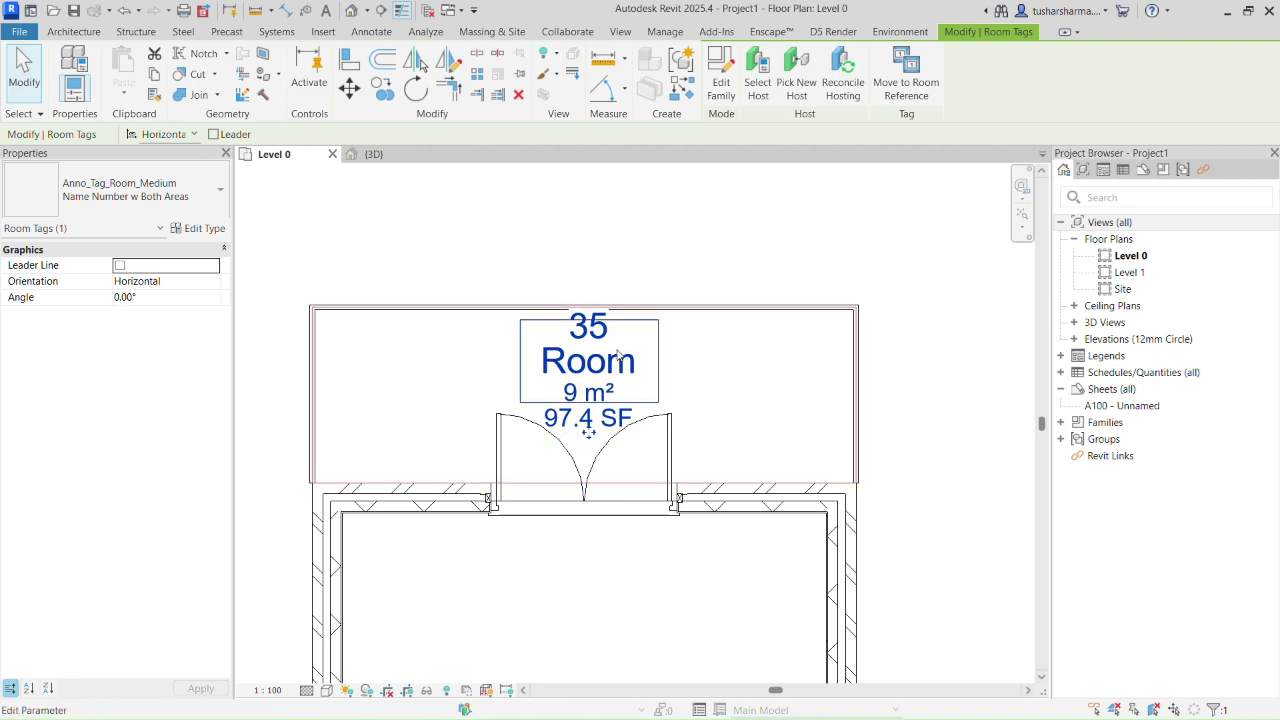
pyautogui.scroll(-4, 766, 374)
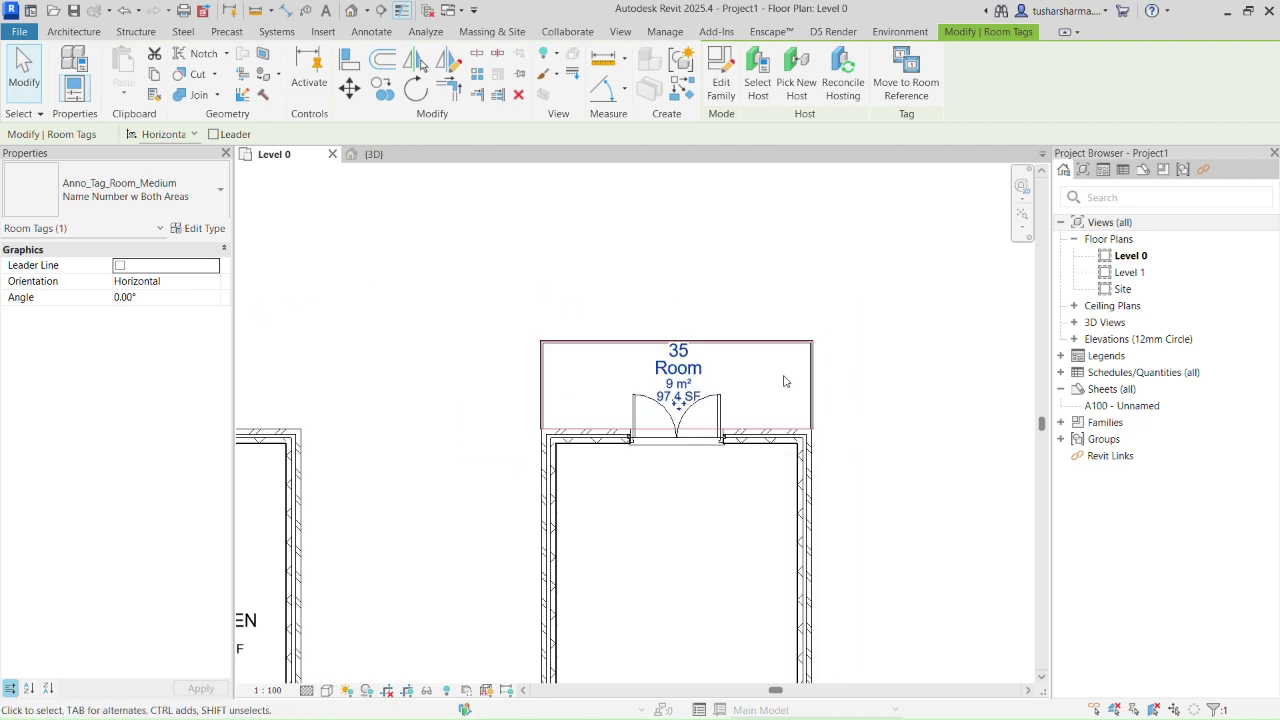
pyautogui.scroll(-5, 771, 369)
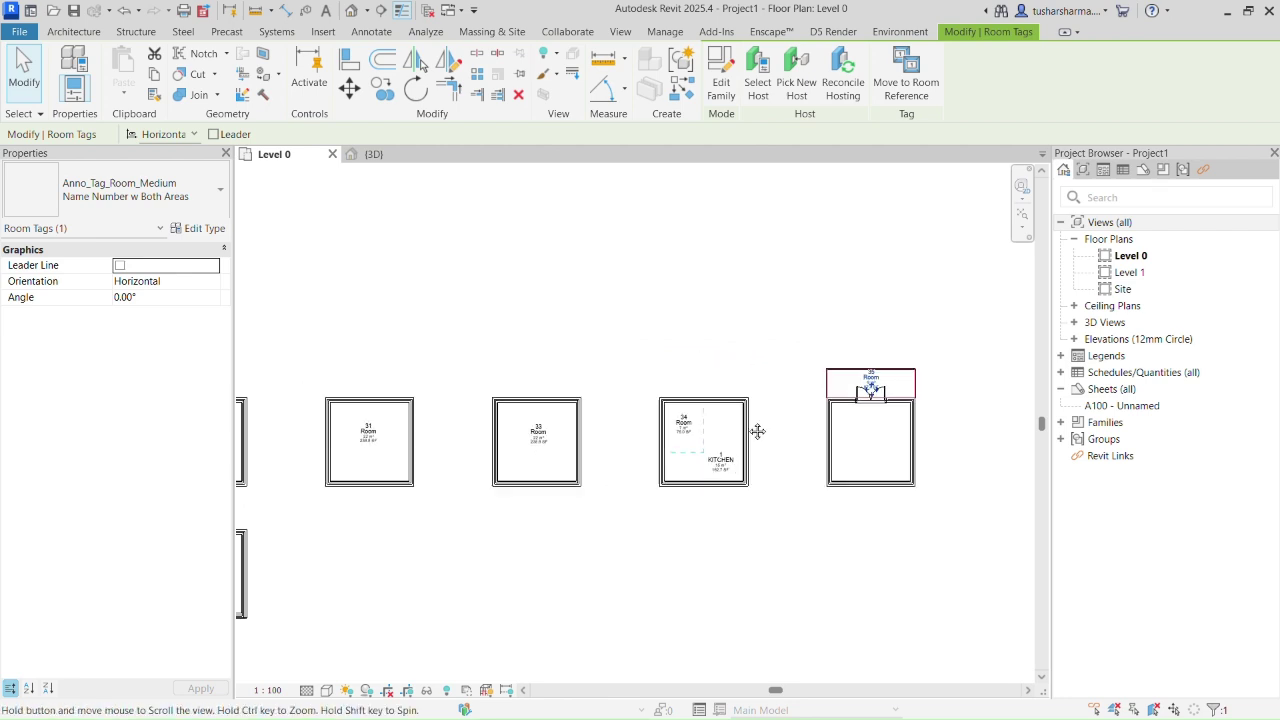